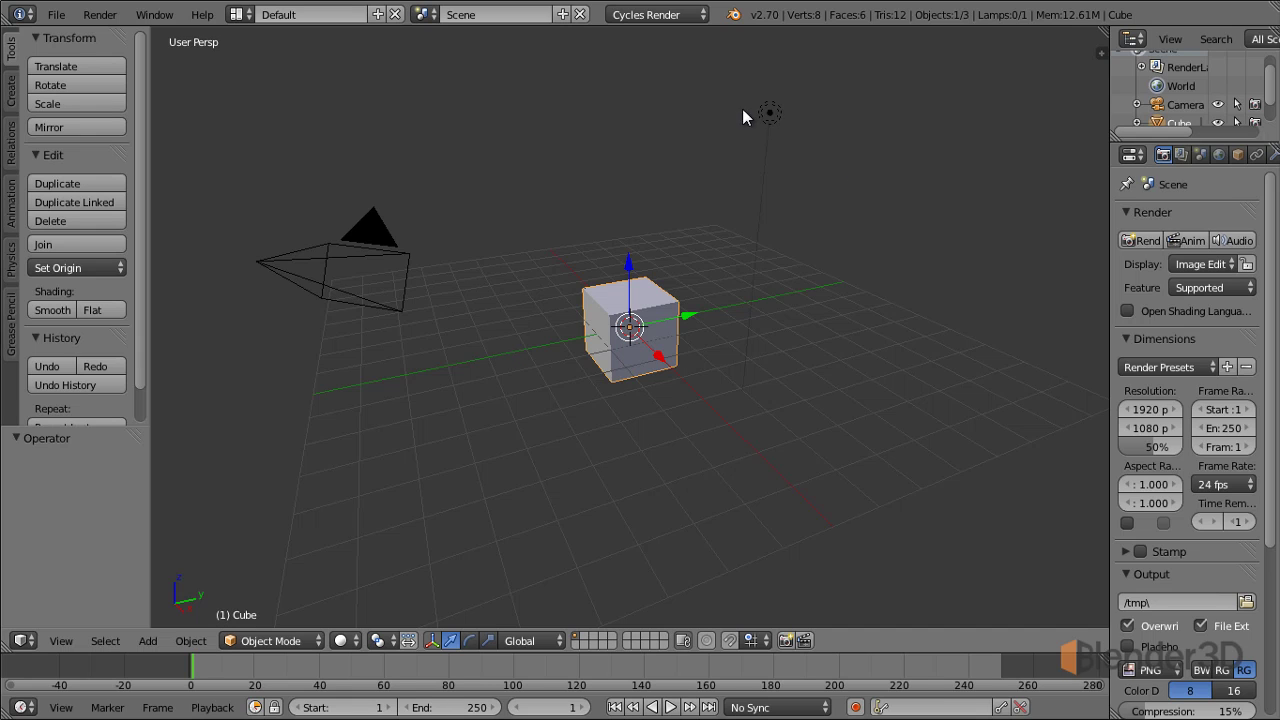
Switch to the Compositing layout and hide the node editor's side panel
left_click(238, 14)
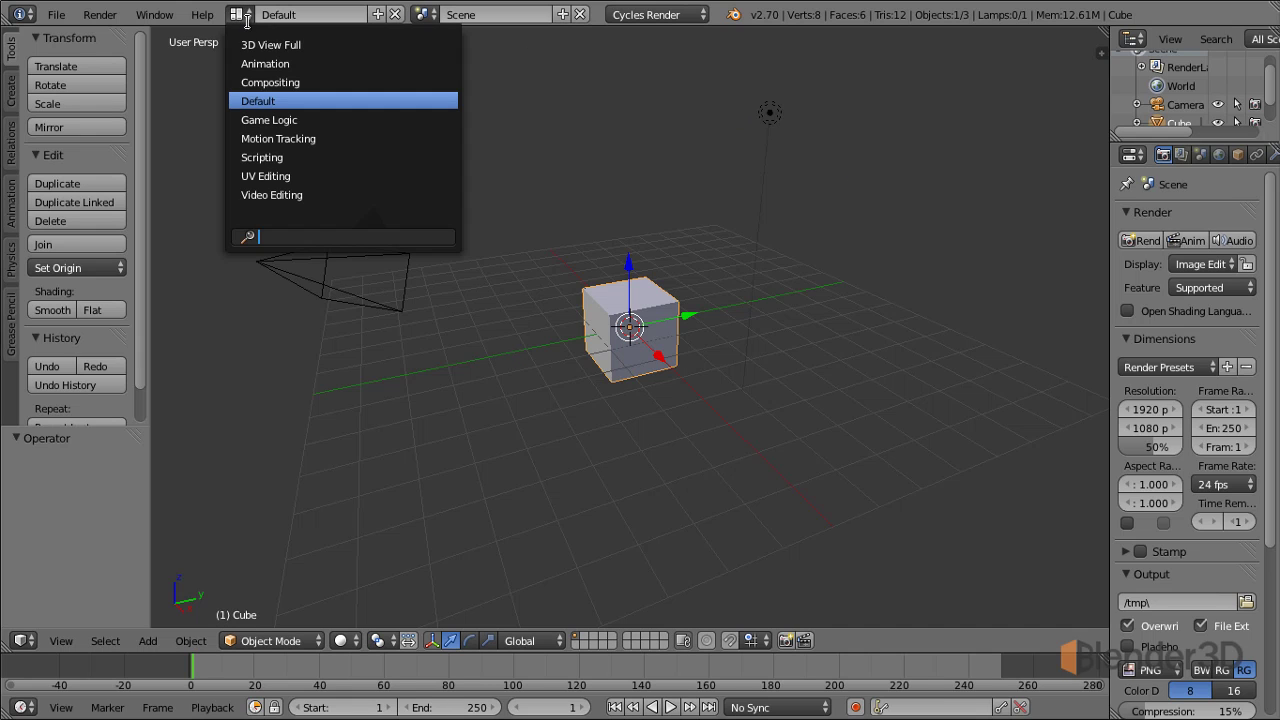
left_click(283, 82)
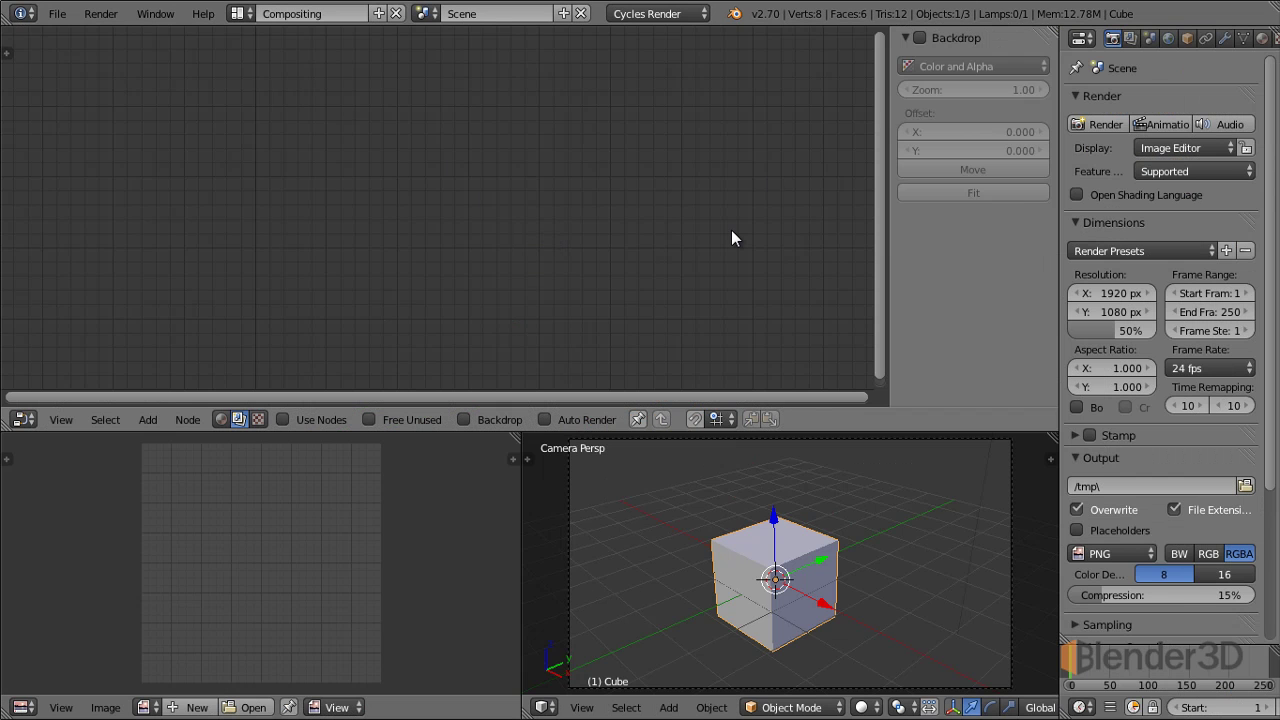
key("n")
left_click(24, 419)
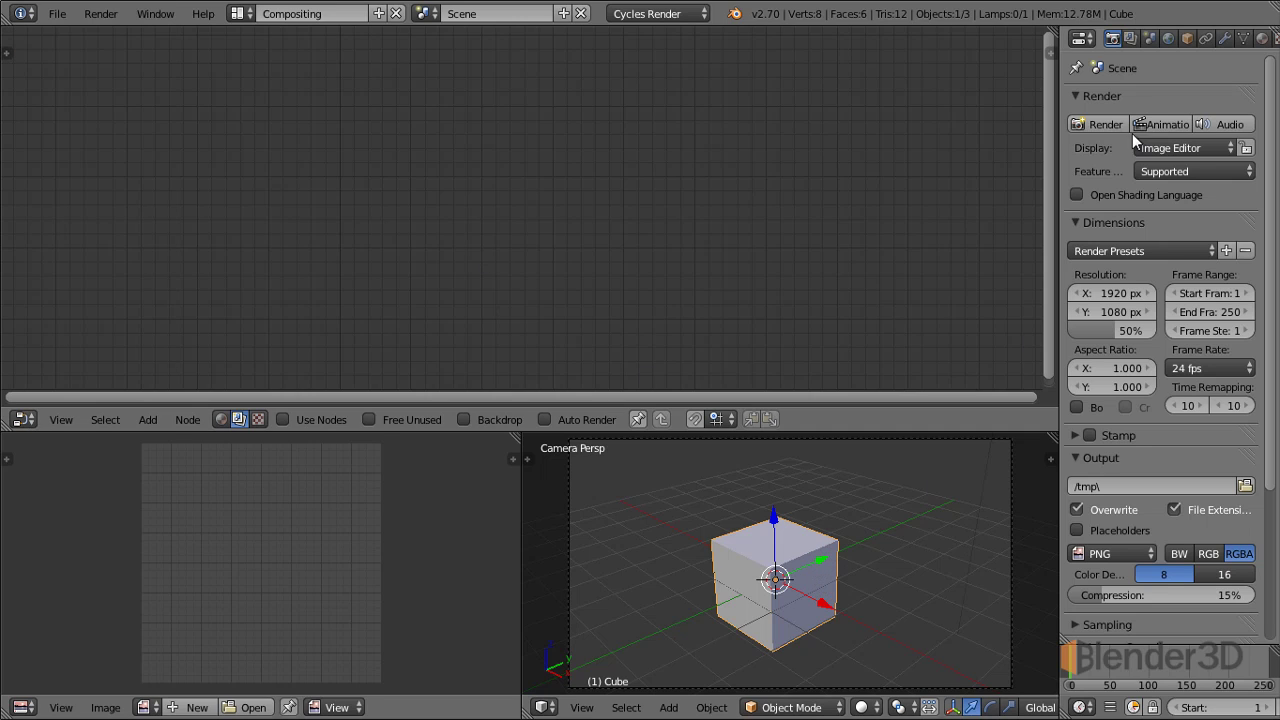
Brighten the world background colour to light grey
left_click(1167, 38)
left_click(1189, 228)
left_click_drag(1256, 325, 1262, 280)
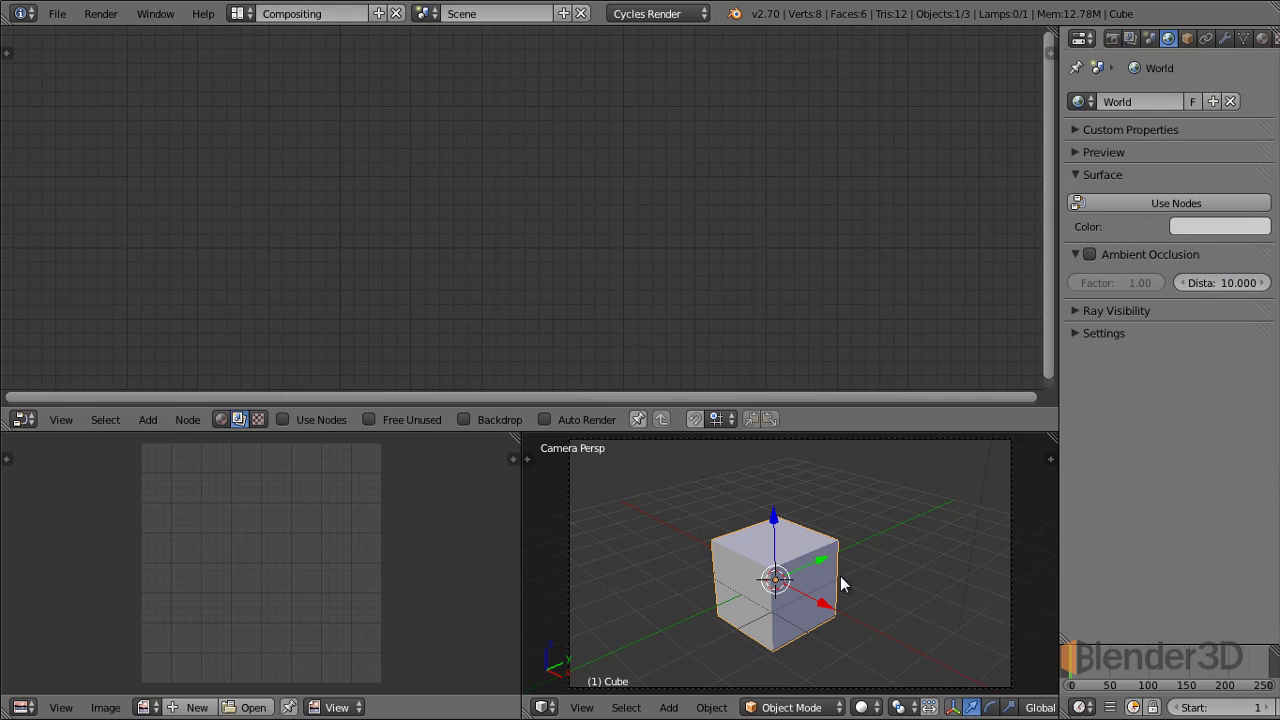
Set the camera viewport to Rendered shading and show the cube's material settings
left_click(866, 707)
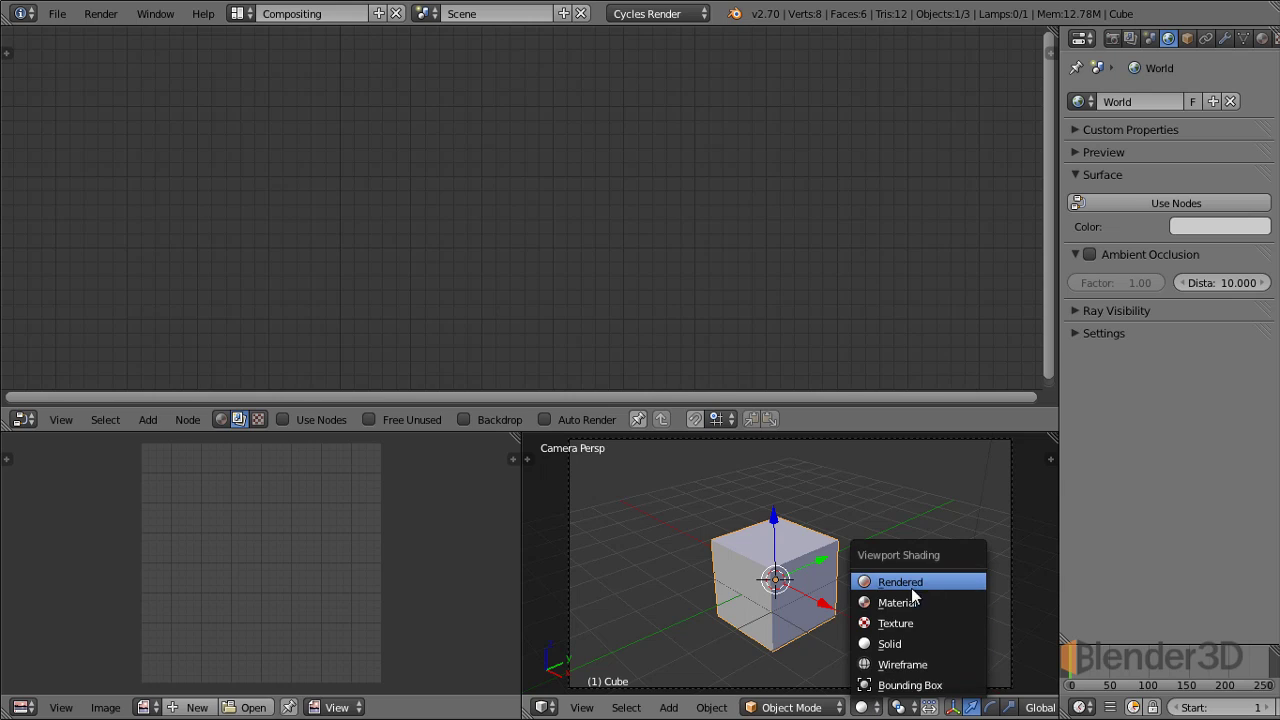
left_click(932, 585)
left_click(591, 655)
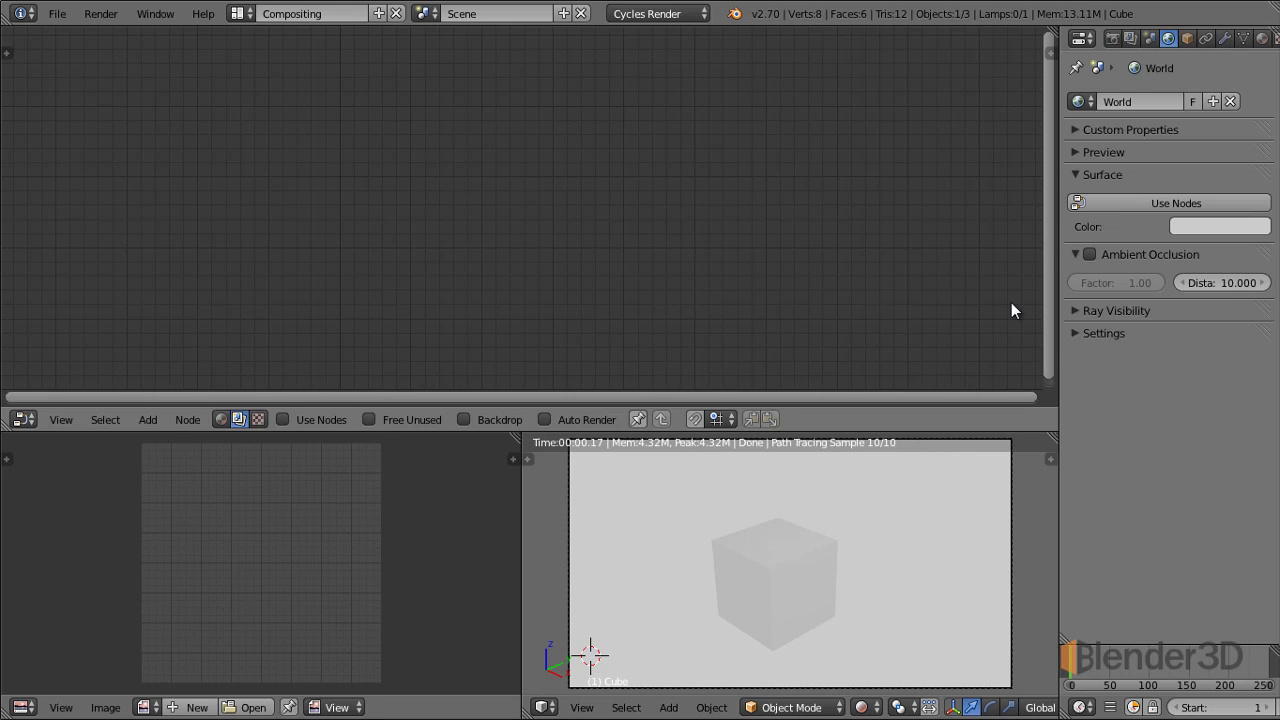
left_click(1262, 38)
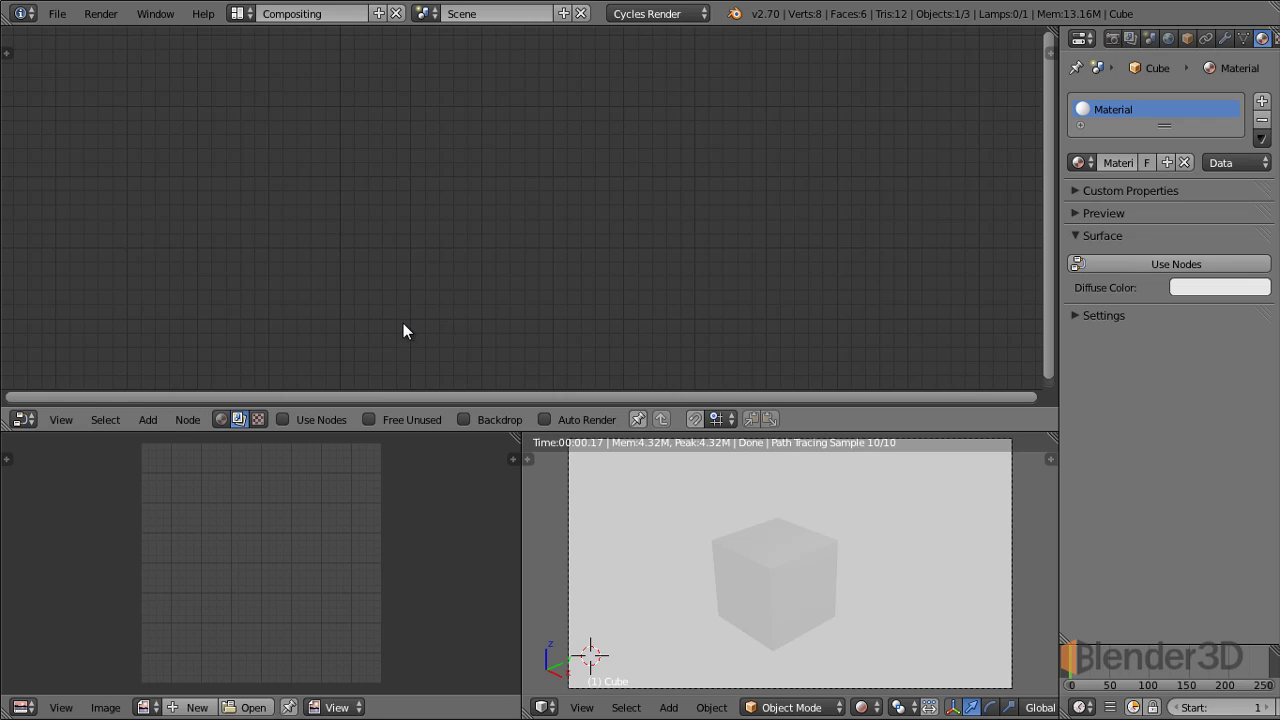
Enable Use Nodes in the compositor to show linked Render Layers and Composite nodes
left_click(284, 420)
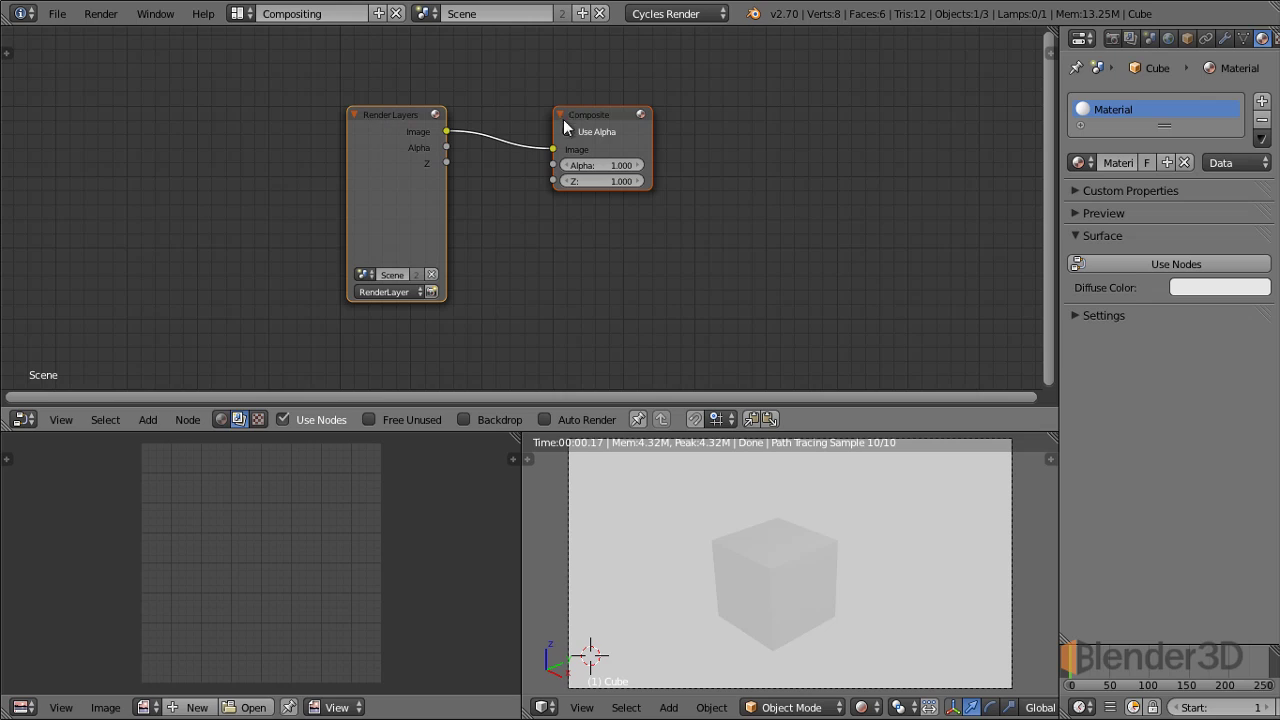
Switch the node editor to shader nodes and enable nodes for the cube's material, showing Diffuse BSDF into Material Output
left_click(222, 418)
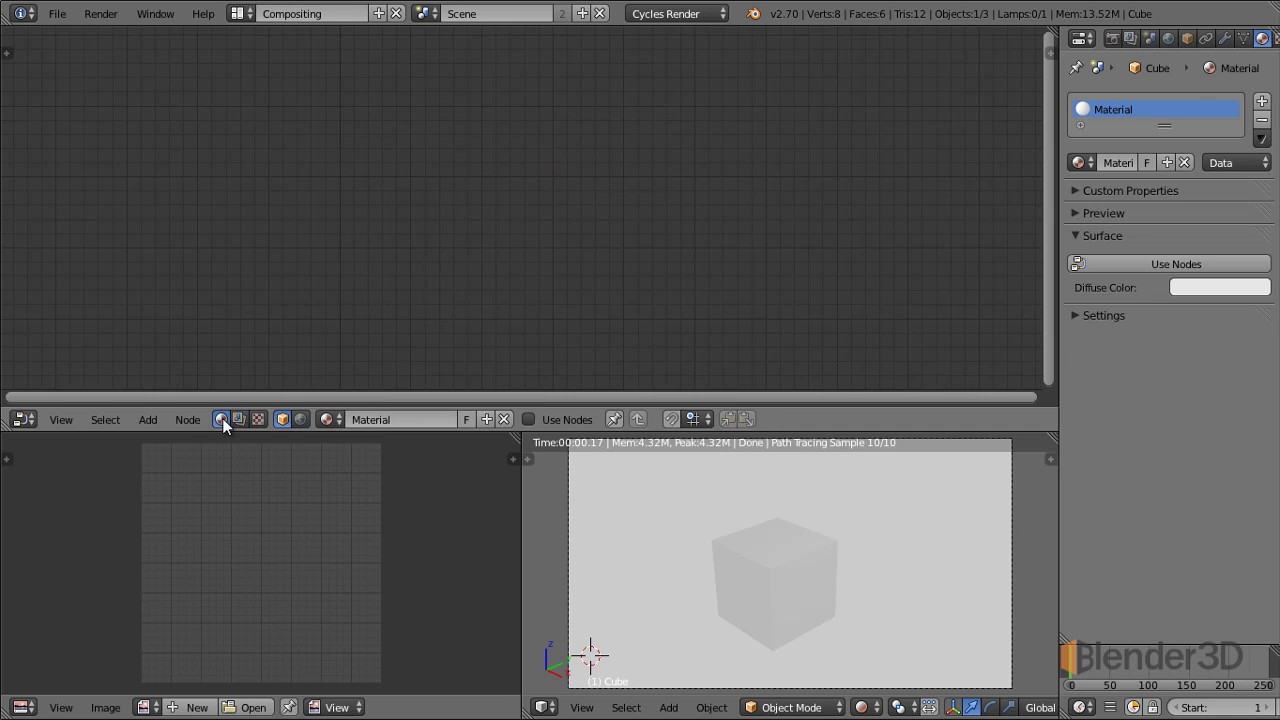
left_click(530, 419)
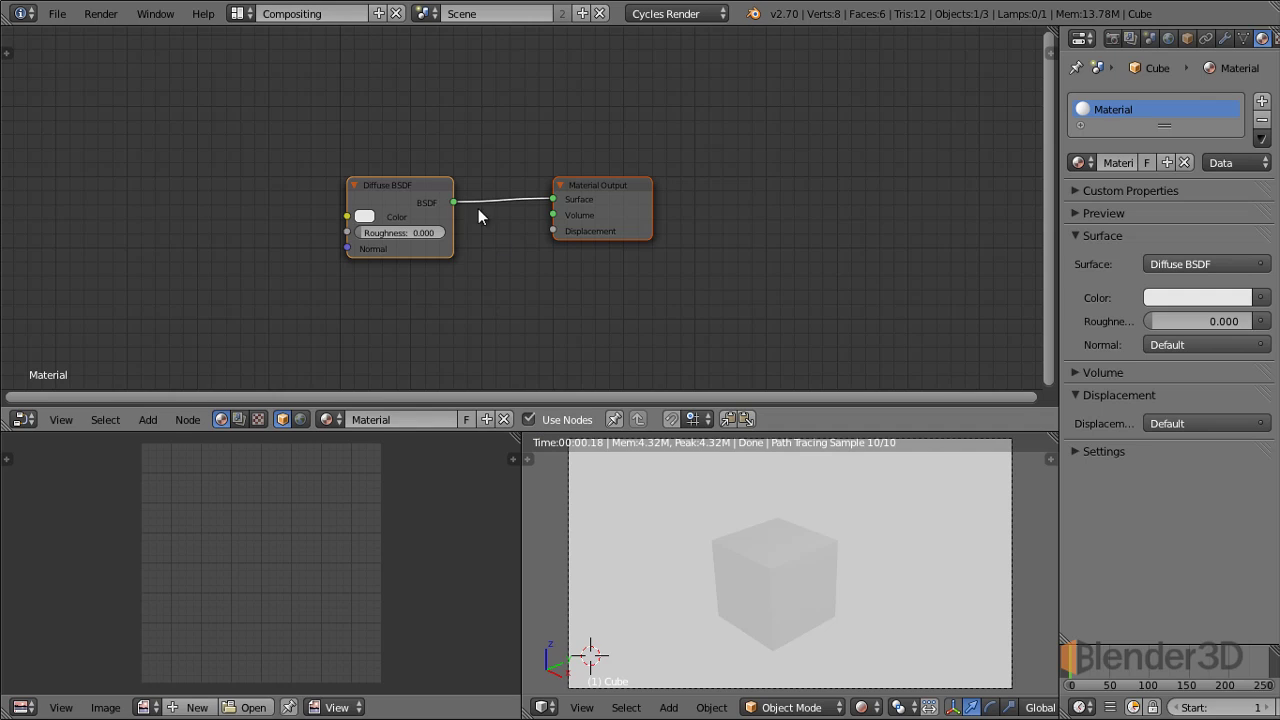
left_click(531, 420)
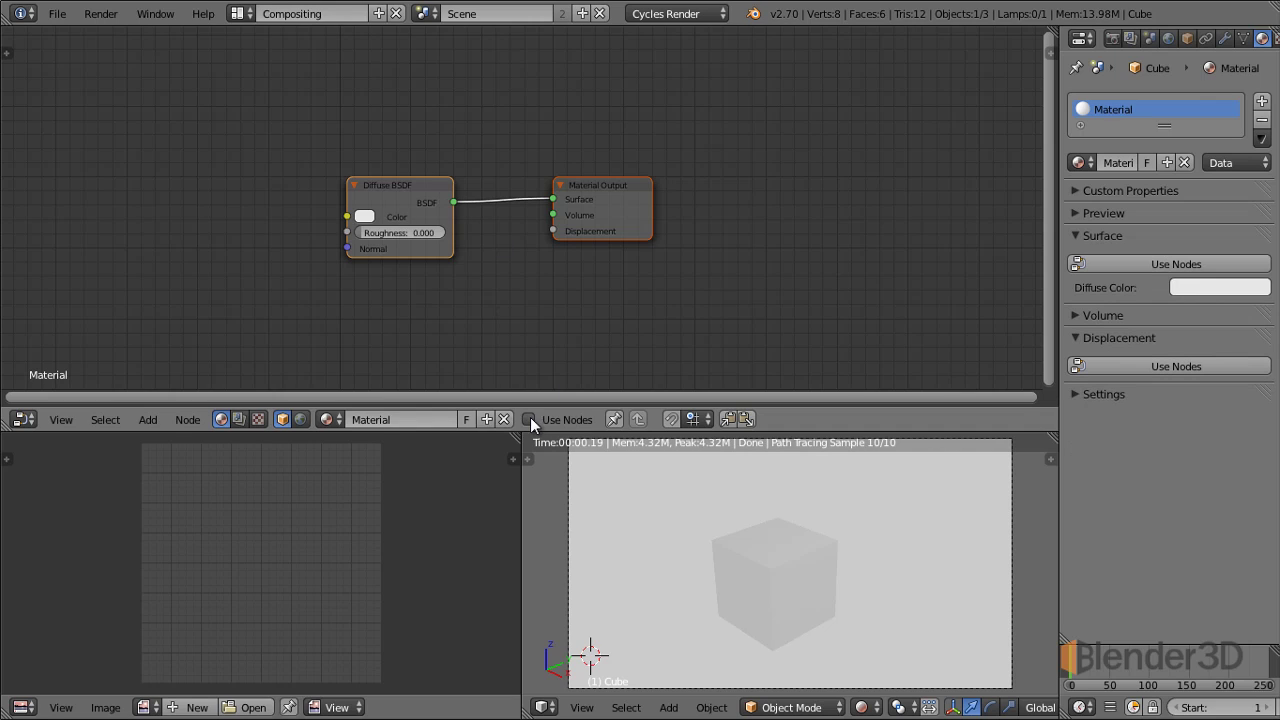
left_click(1142, 264)
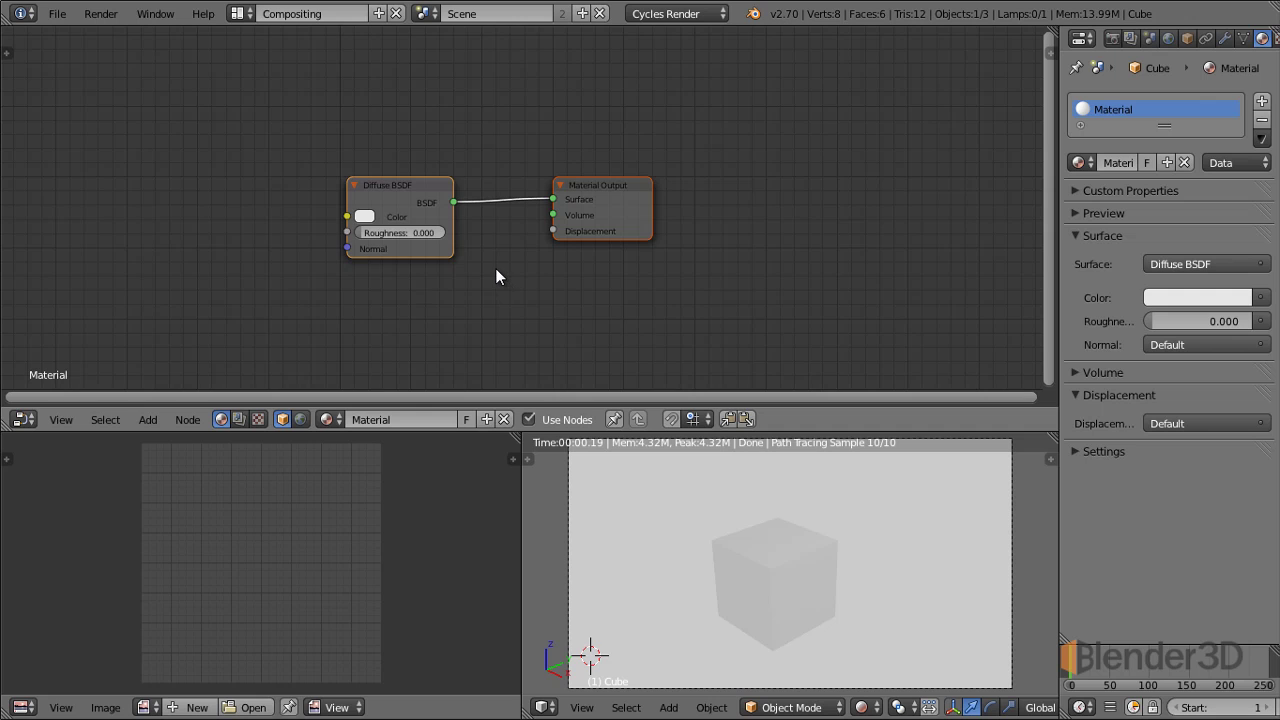
scroll(495, 268, "up", 2)
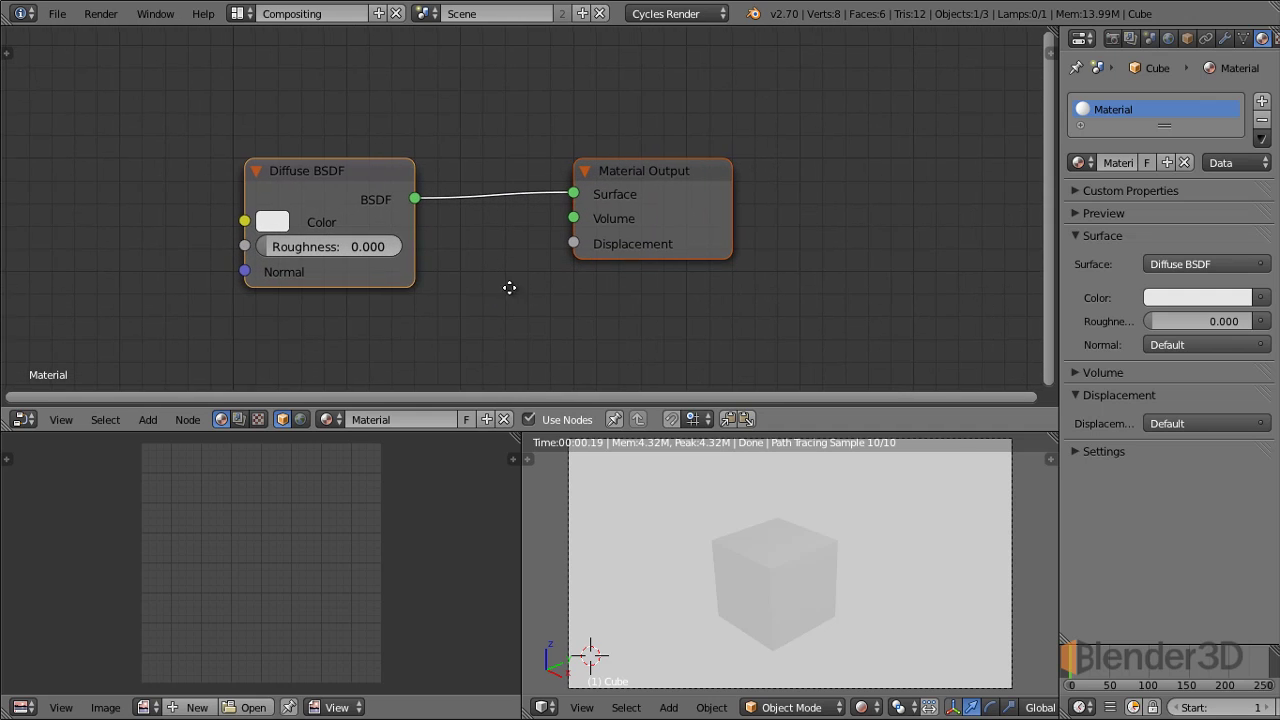
Recentre the nodes and set the material Preview panel to a cube shape
middle_click_drag(492, 290, 566, 262)
left_click_drag(426, 146, 433, 145)
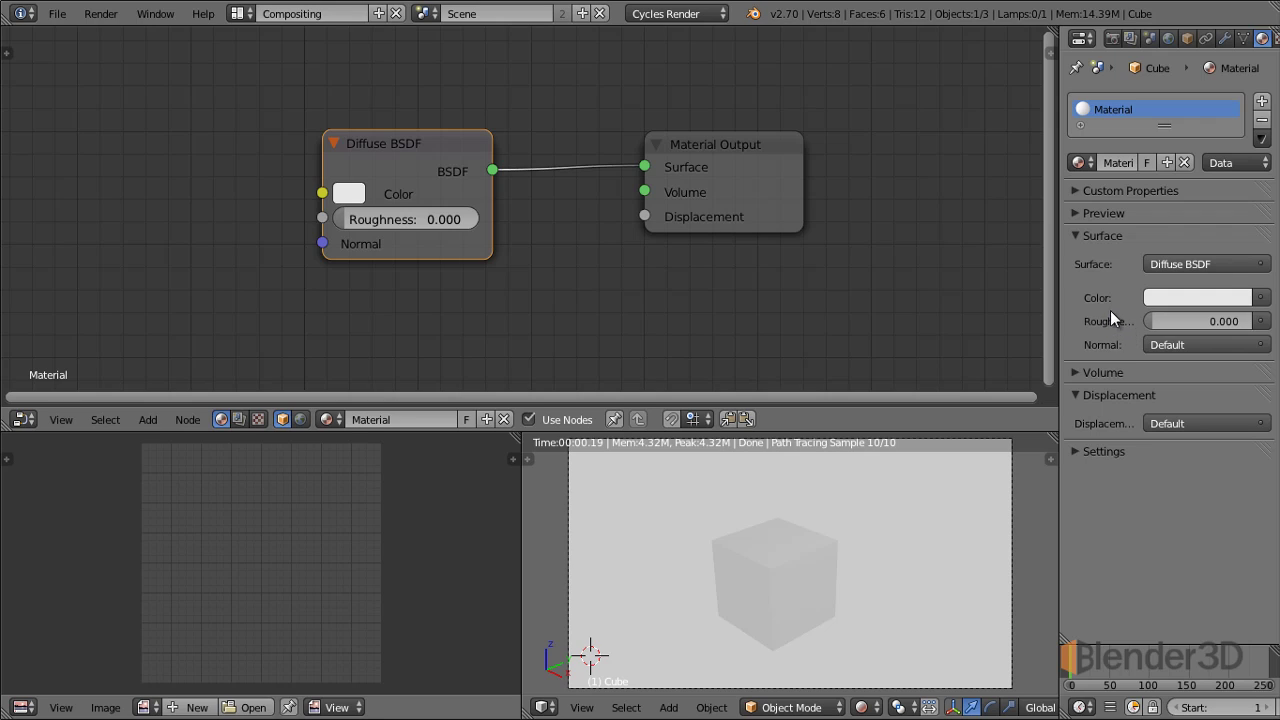
left_click(1114, 236)
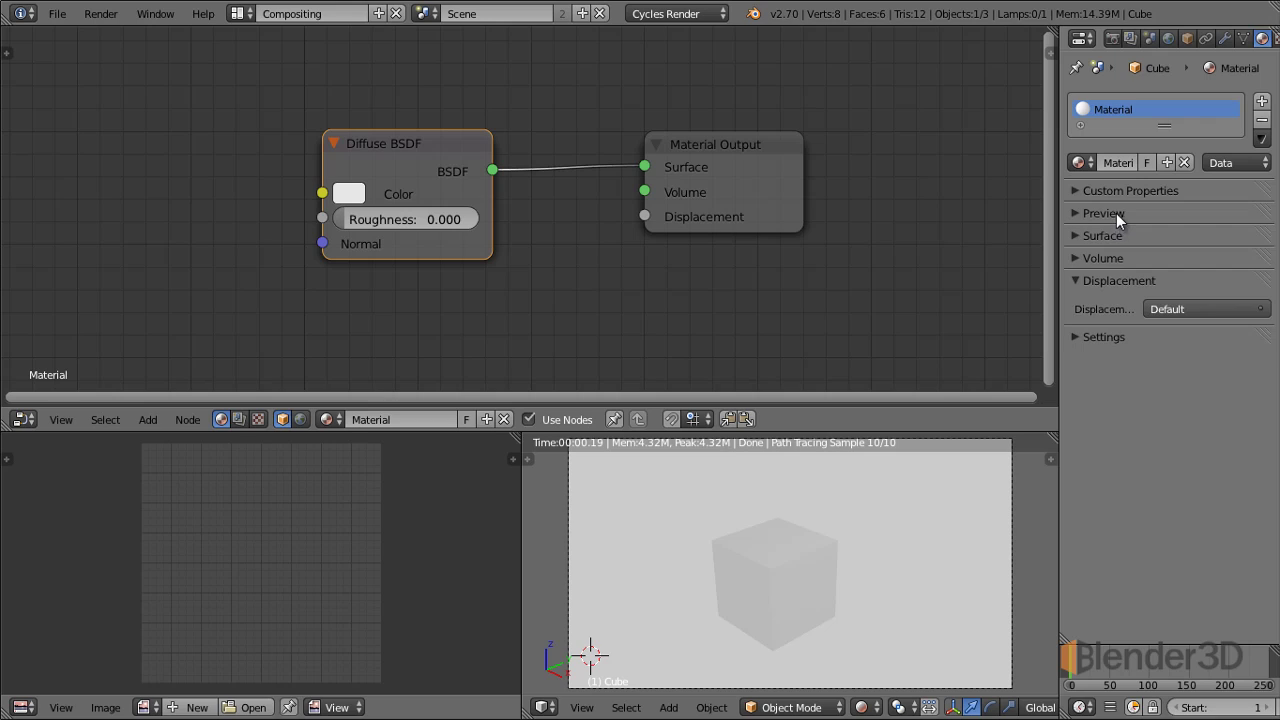
left_click(1116, 213)
left_click(1257, 278)
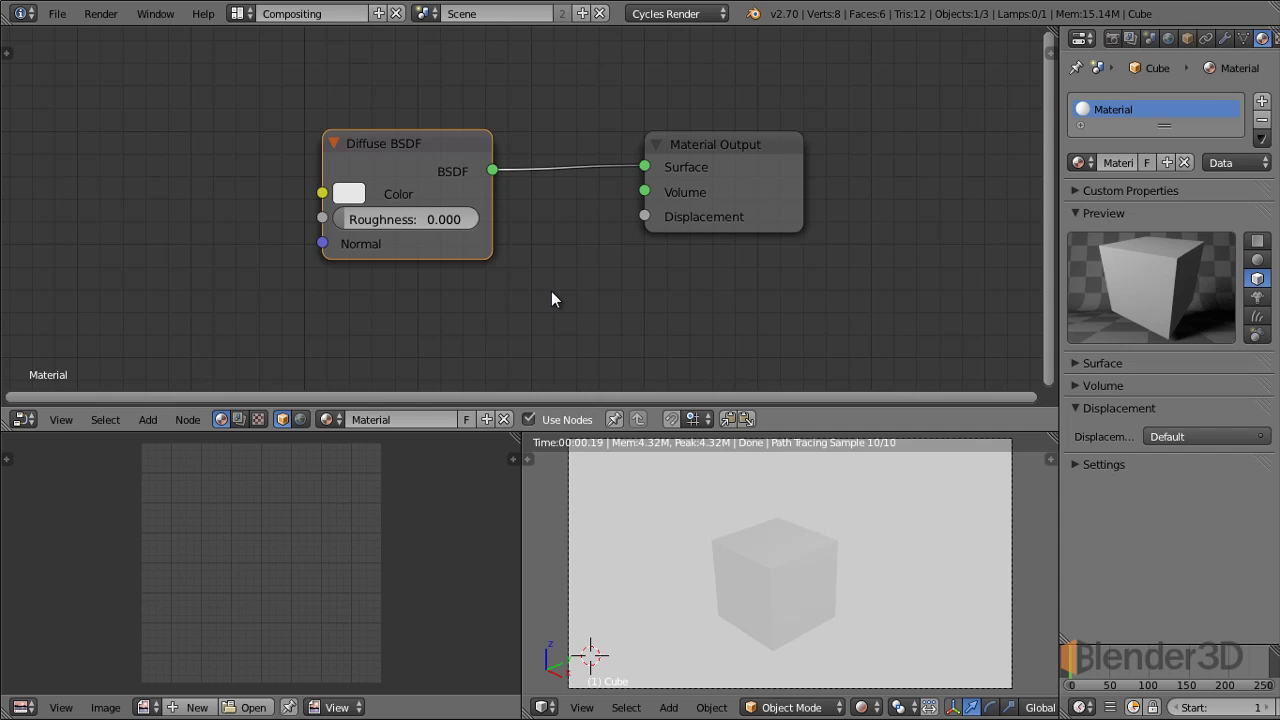
Spread out the Diffuse BSDF and Material Output nodes and make the Diffuse colour green
left_click_drag(434, 147, 440, 134)
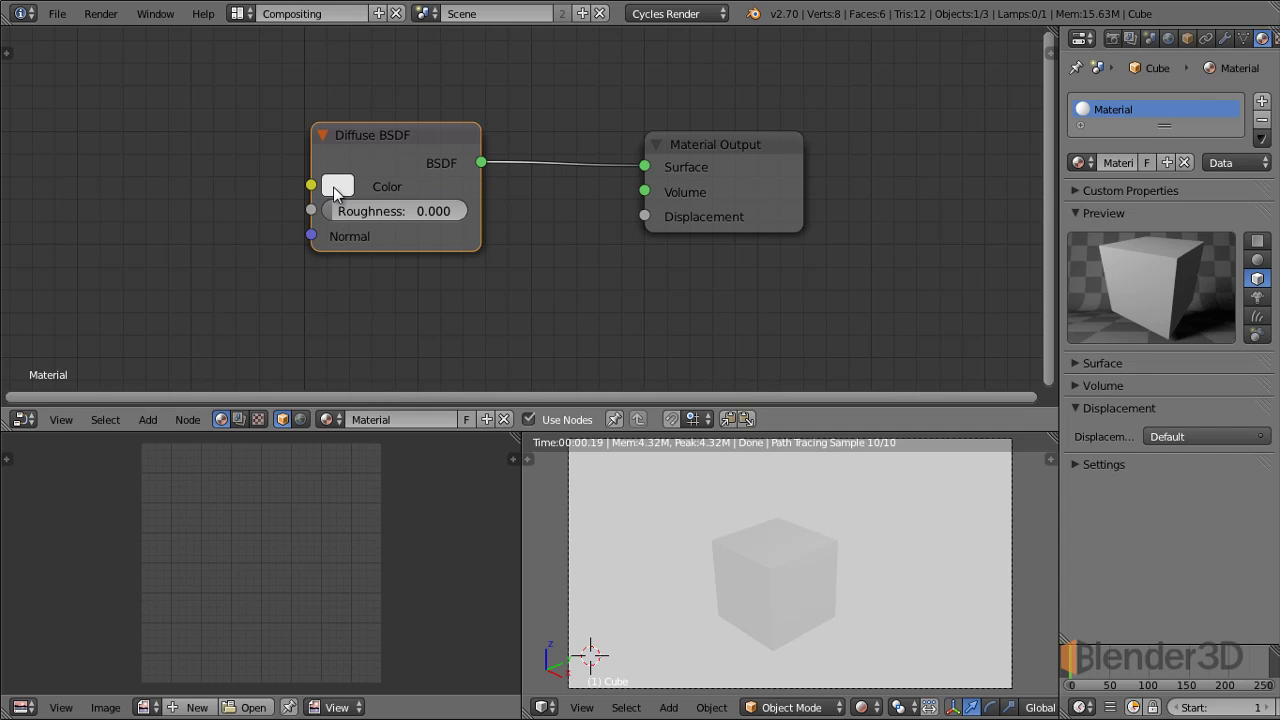
left_click_drag(733, 147, 731, 155)
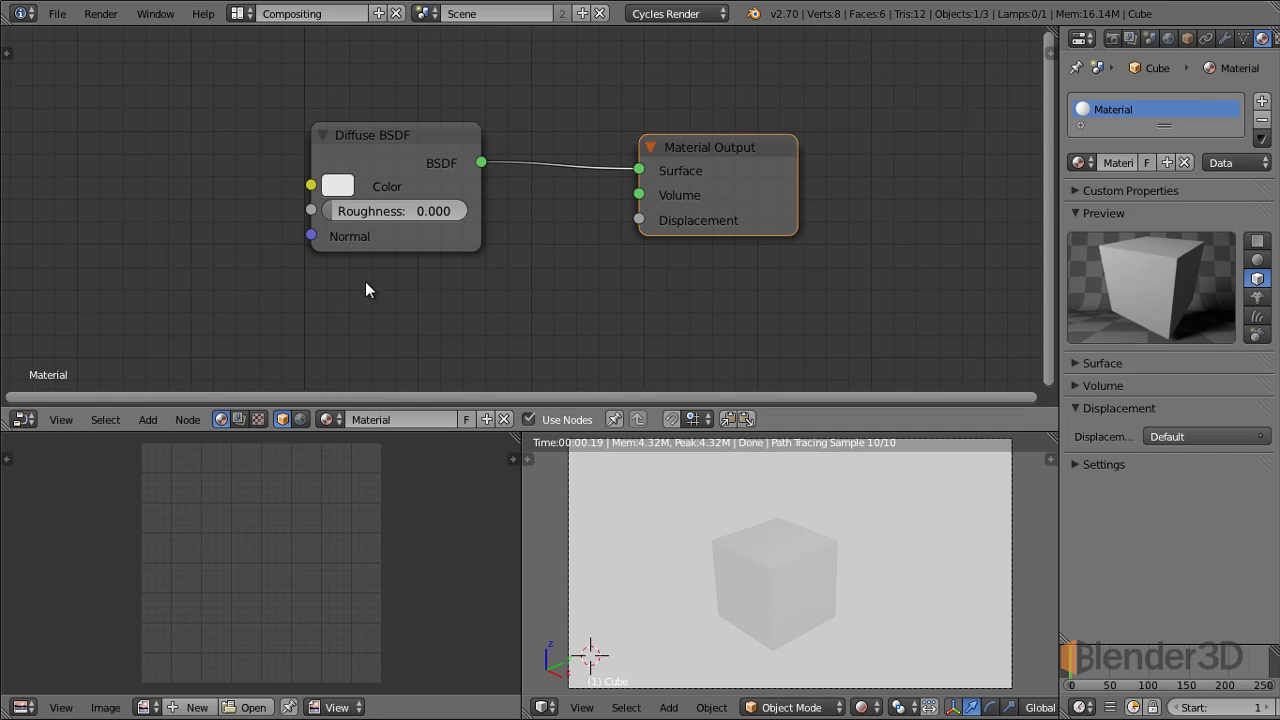
left_click_drag(403, 140, 416, 144)
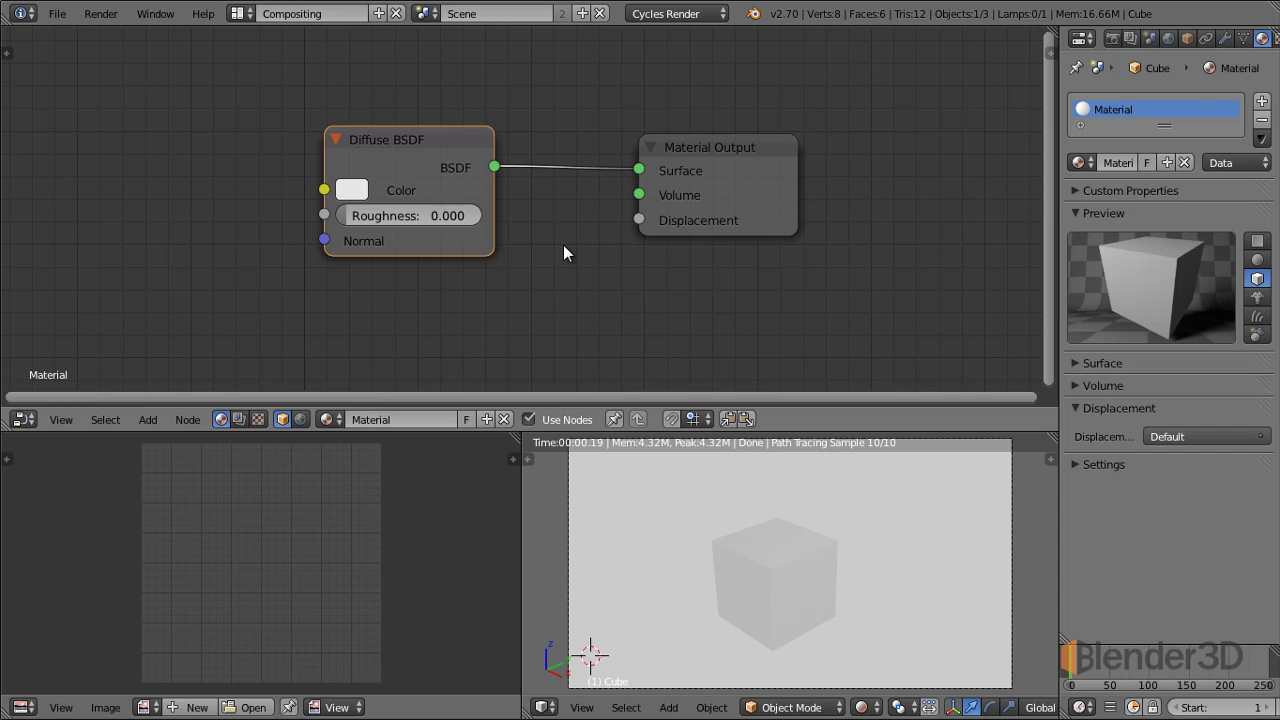
left_click_drag(693, 148, 740, 153)
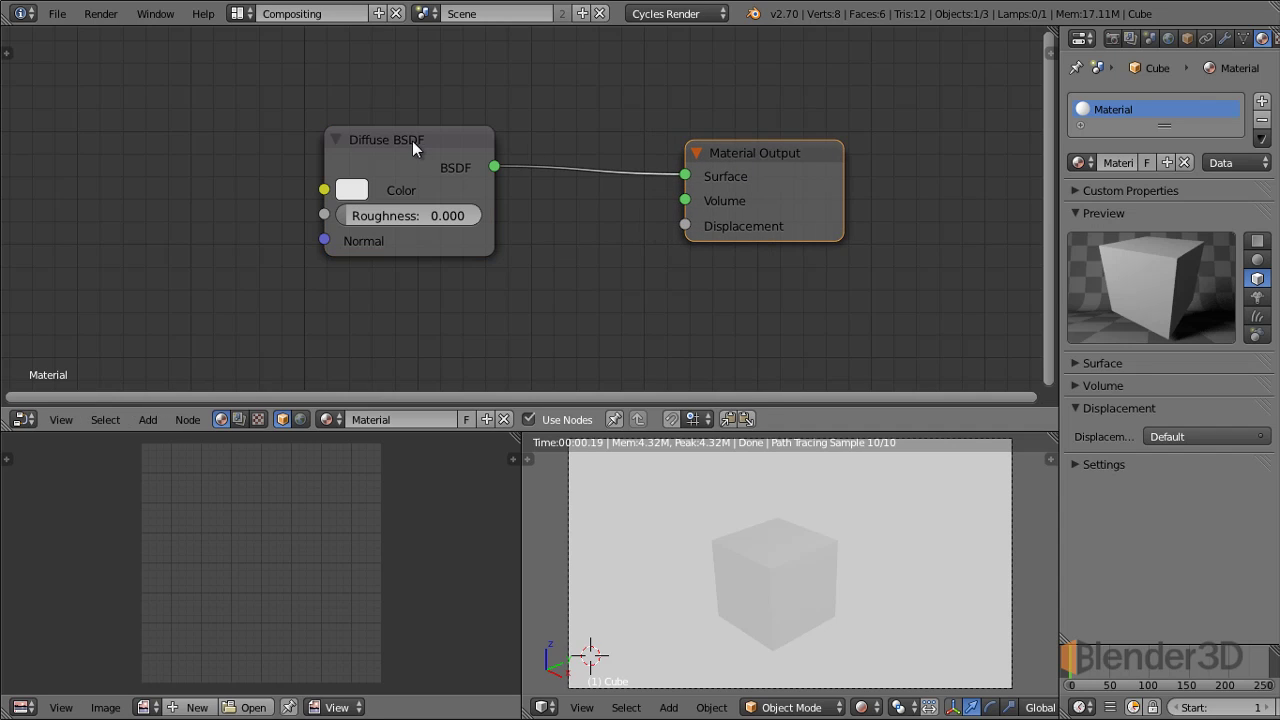
left_click_drag(412, 141, 484, 139)
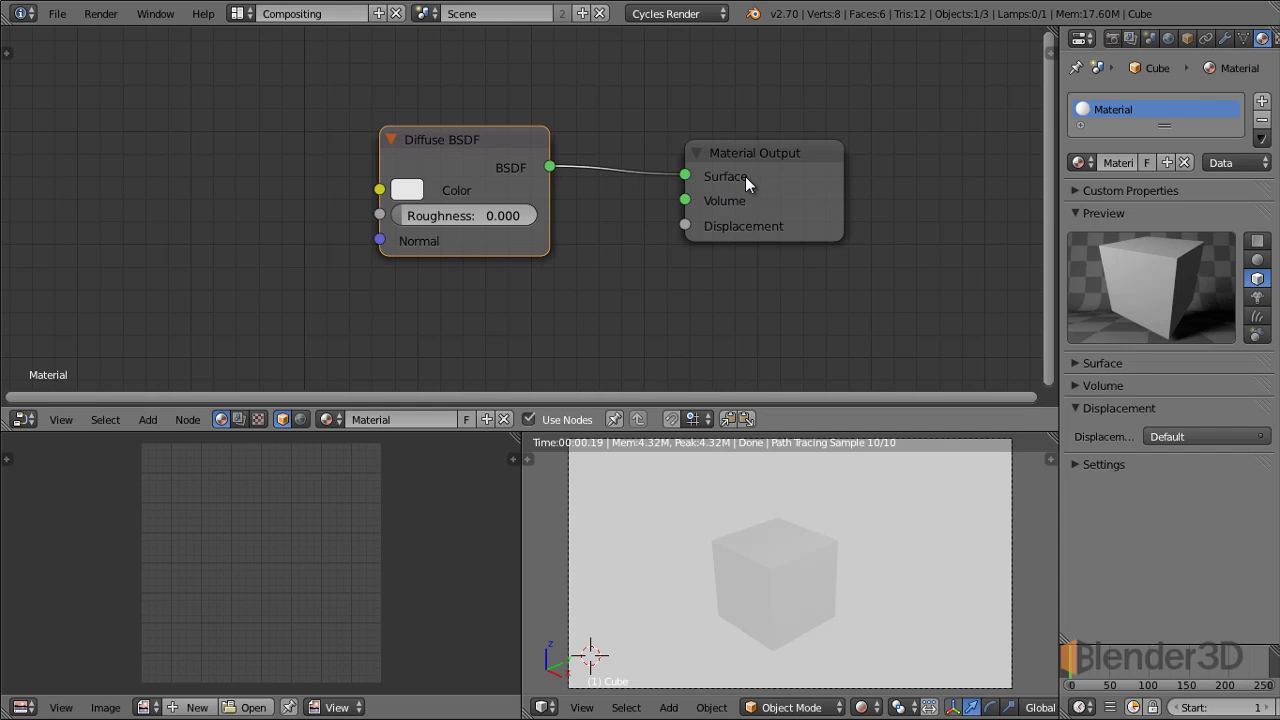
left_click(408, 191)
left_click_drag(473, 294, 442, 254)
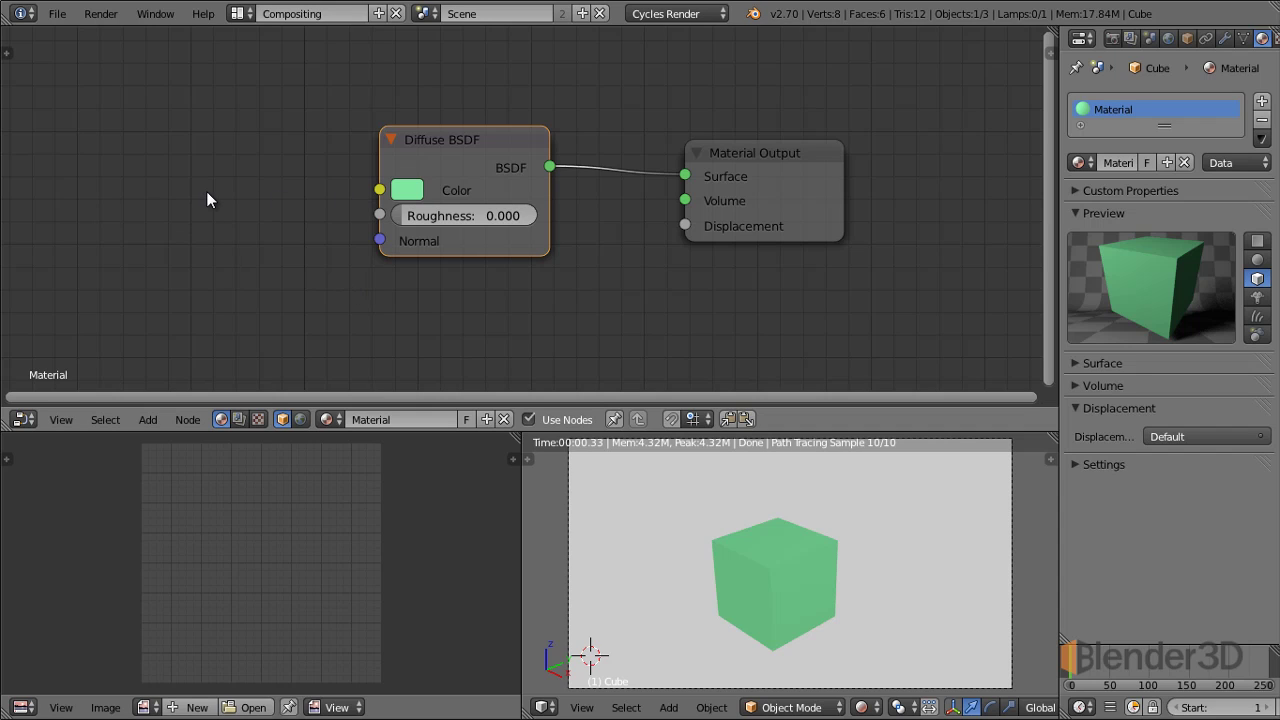
Open the node tool shelf and browse its Input, Output and Shader categories
key("t")
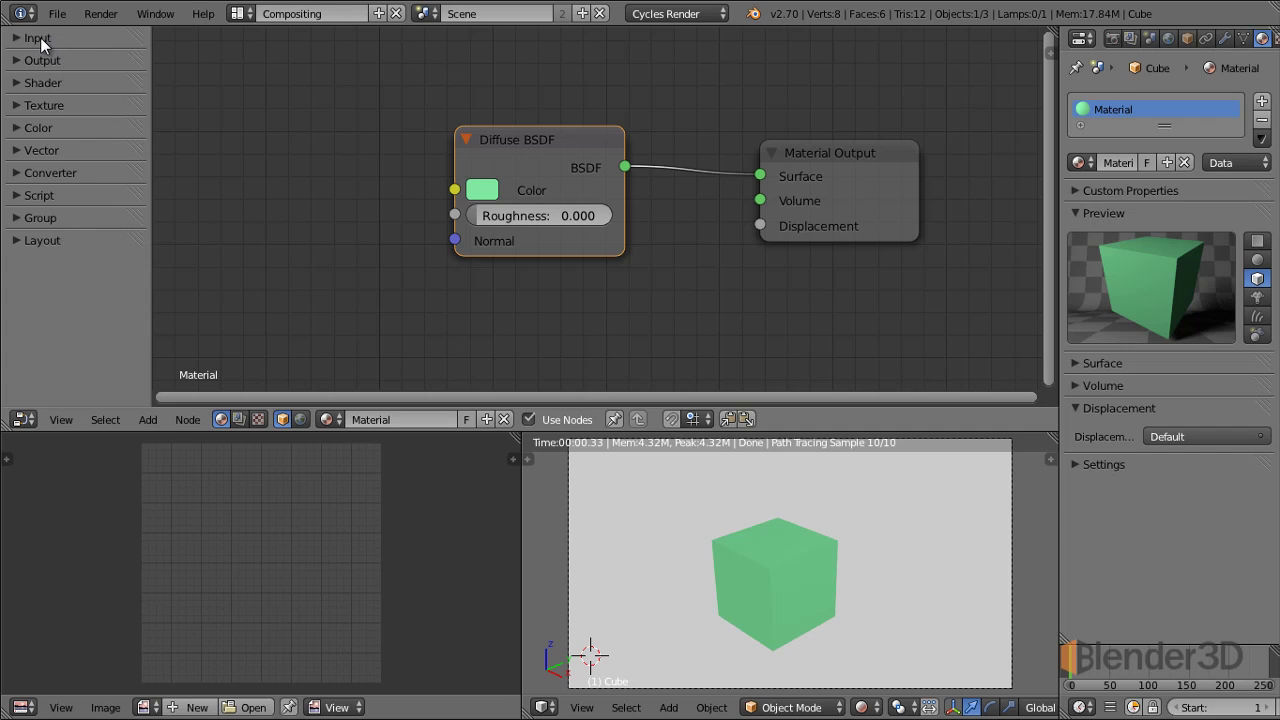
left_click(35, 38)
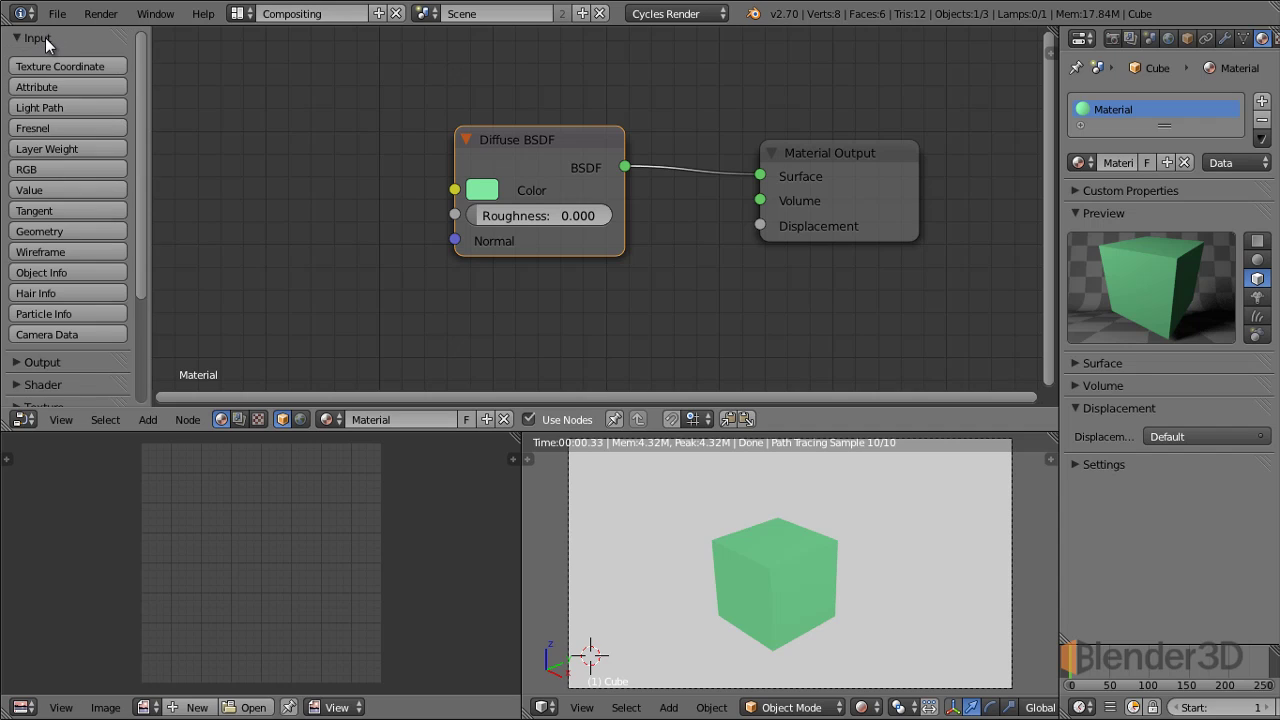
left_click(45, 37)
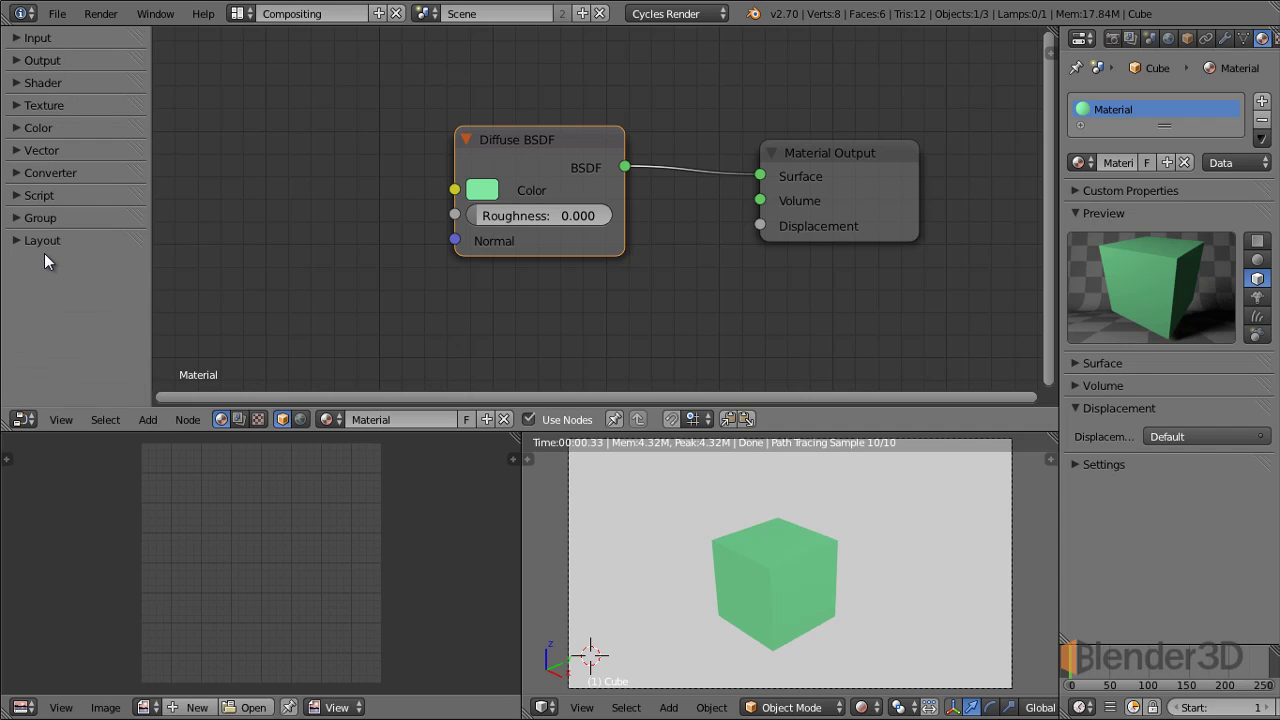
left_click(38, 40)
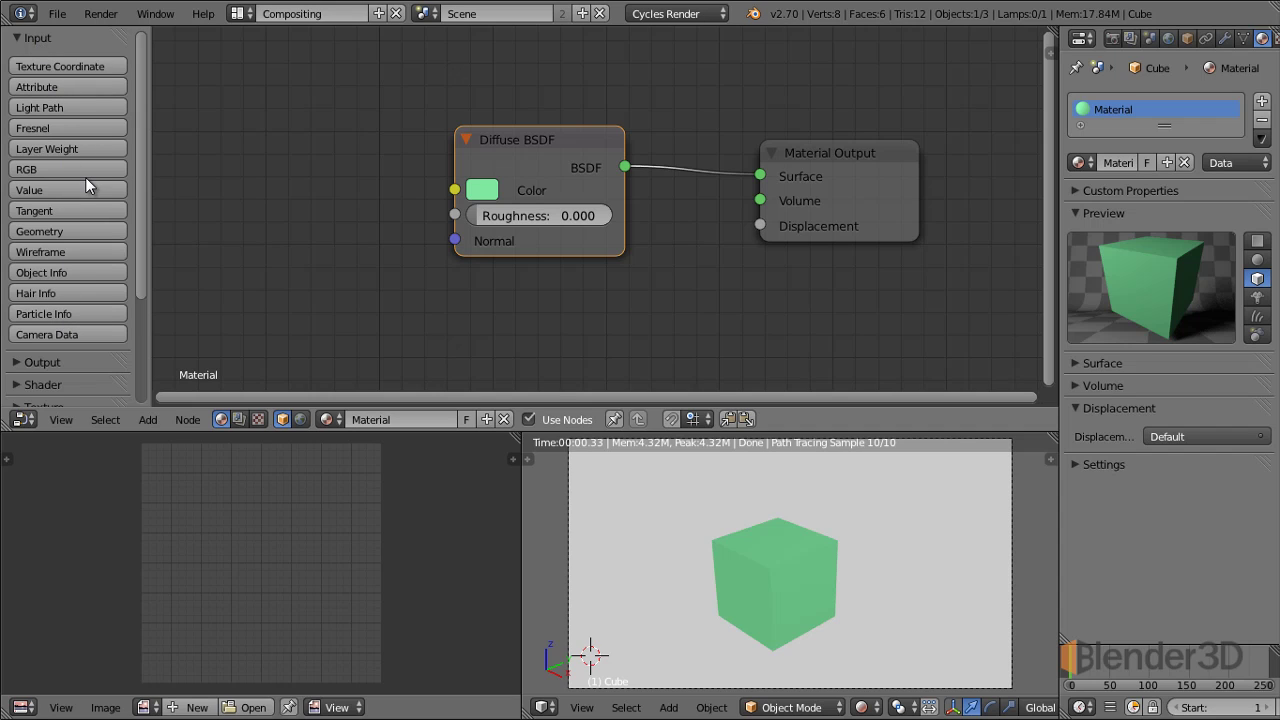
left_click(49, 37)
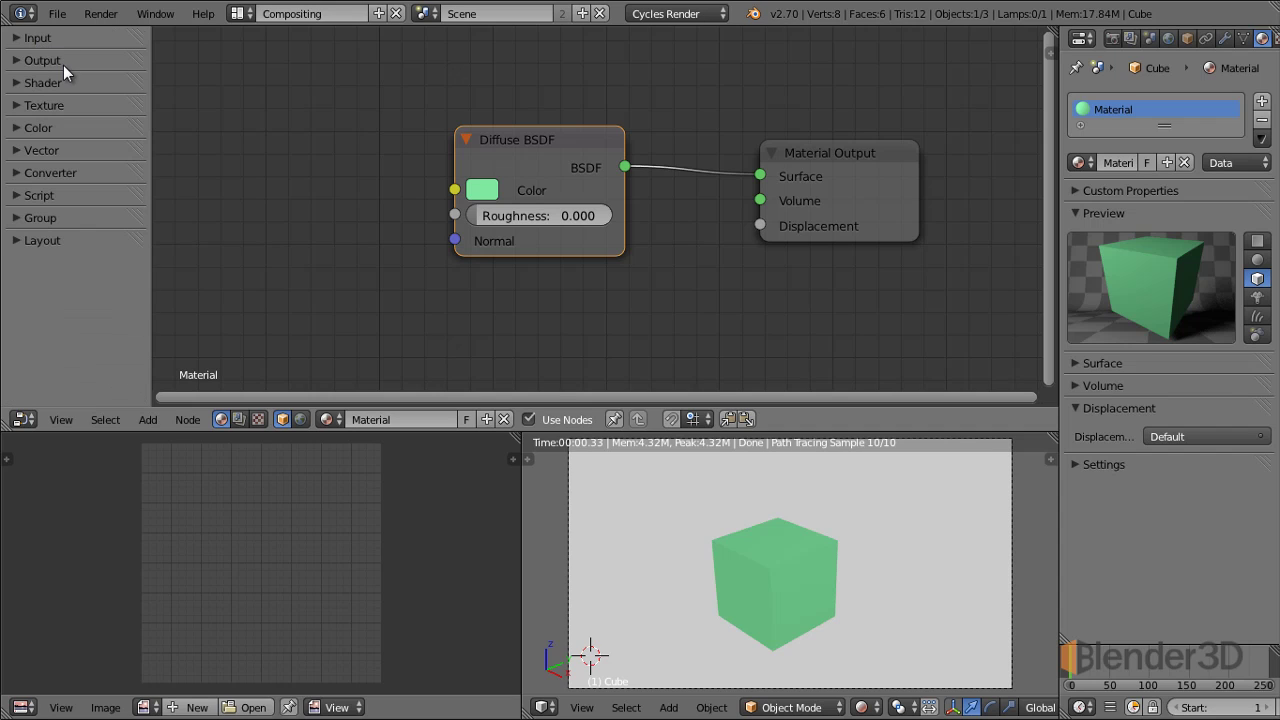
left_click(63, 65)
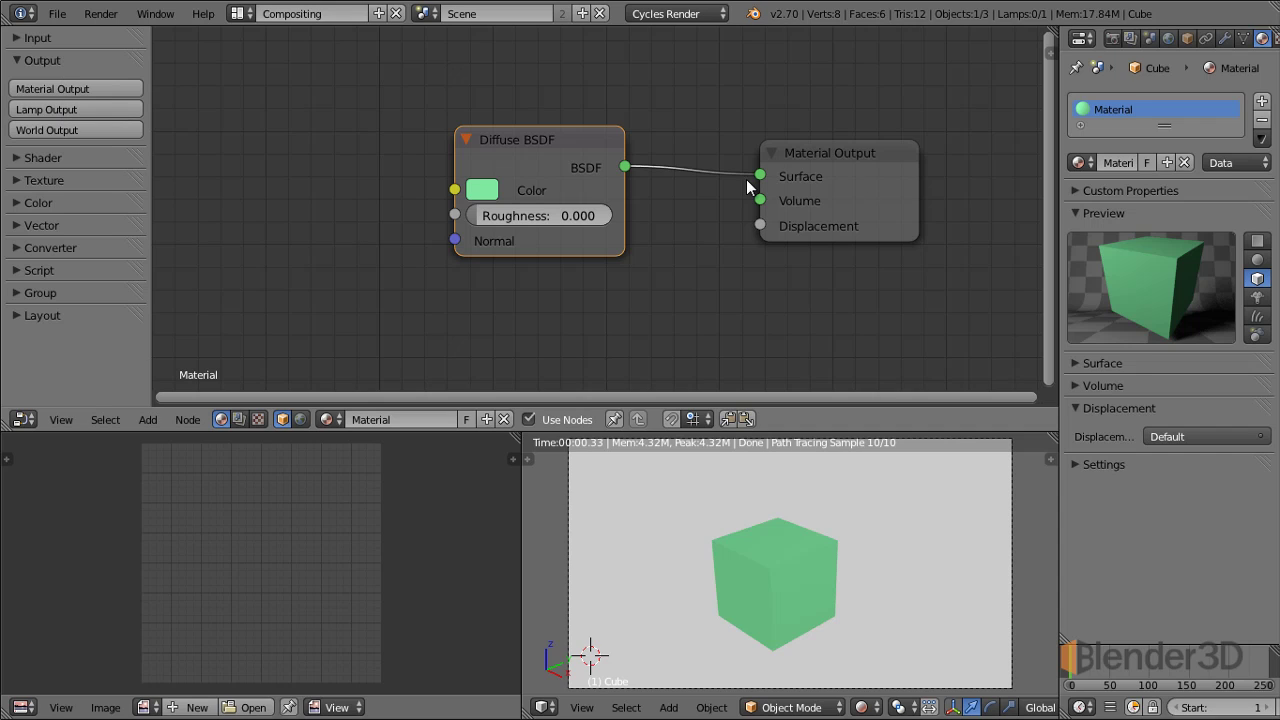
left_click(35, 62)
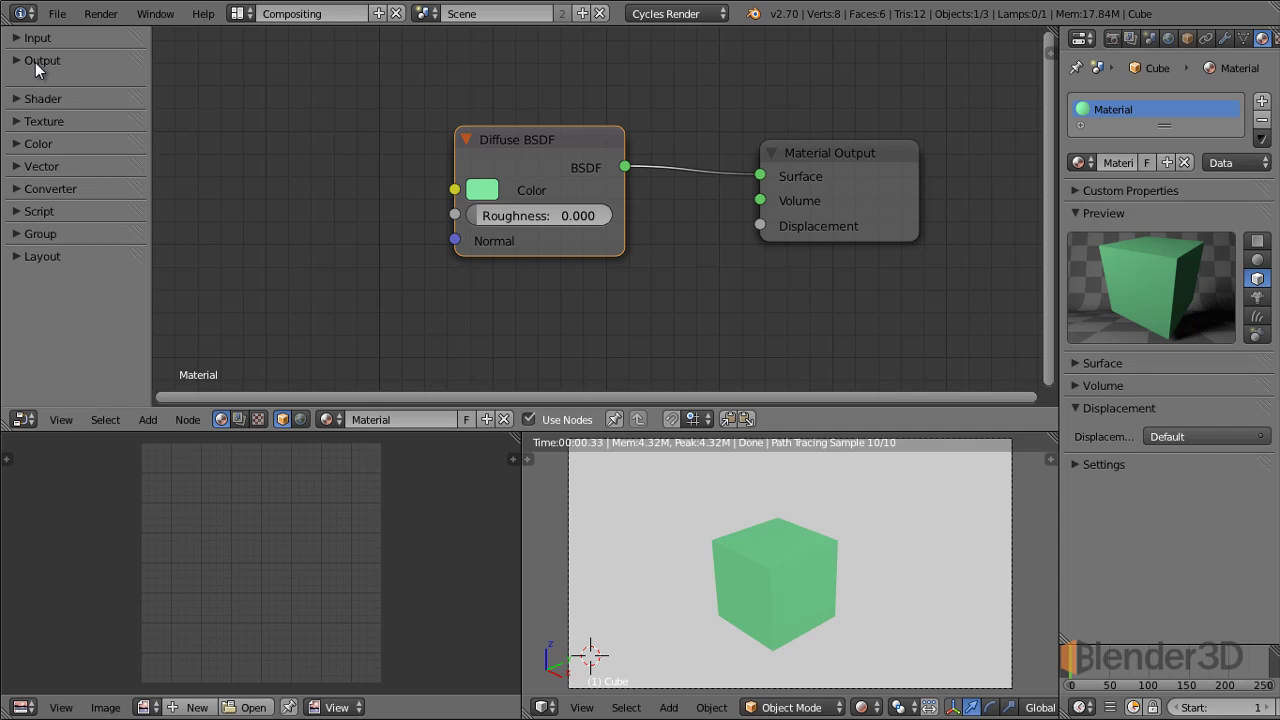
left_click(44, 82)
scroll(69, 233, "down", 2)
scroll(69, 233, "up", 2)
scroll(81, 112, "down", 2)
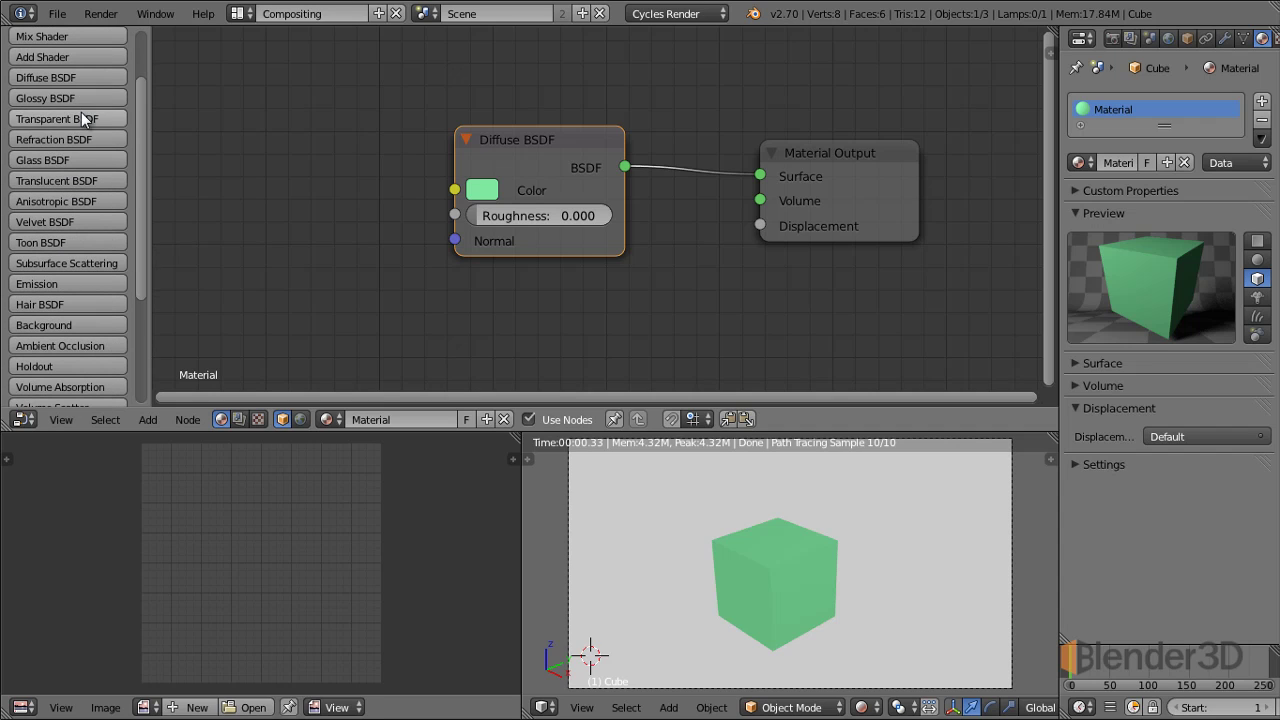
Add a Glass BSDF node, delete it again, and close the tool shelf
left_click(54, 158)
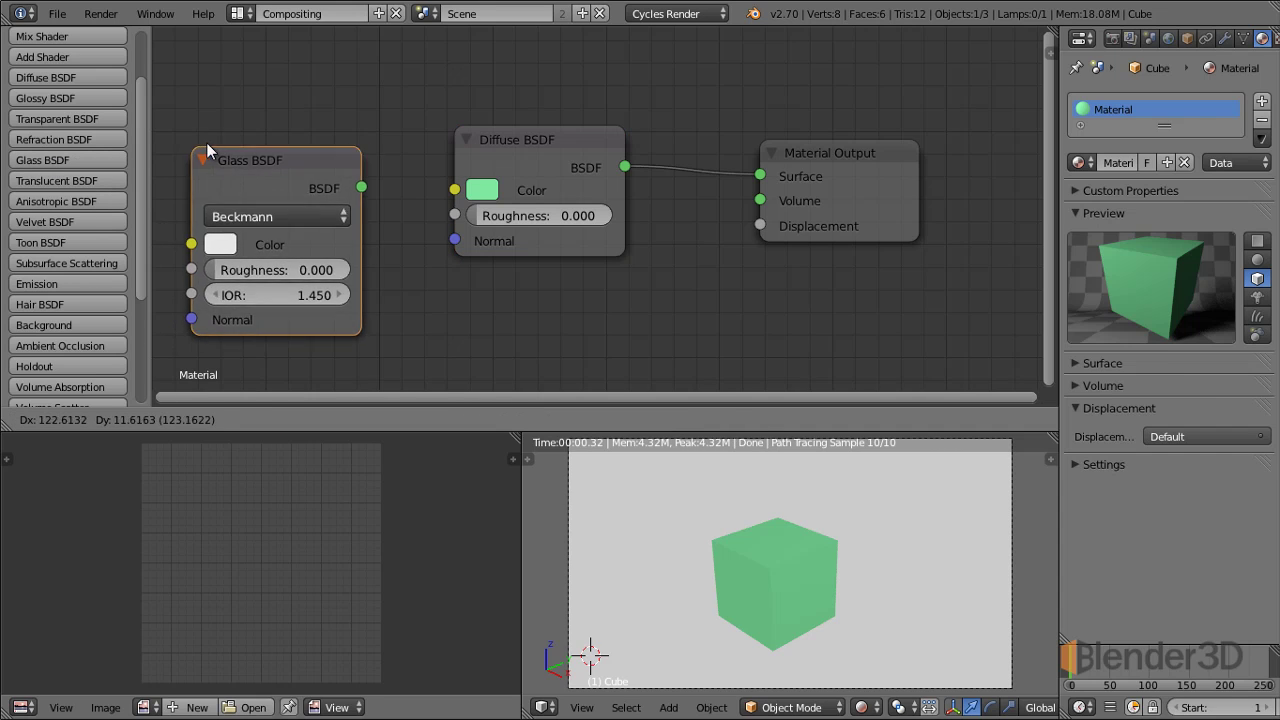
left_click(215, 96)
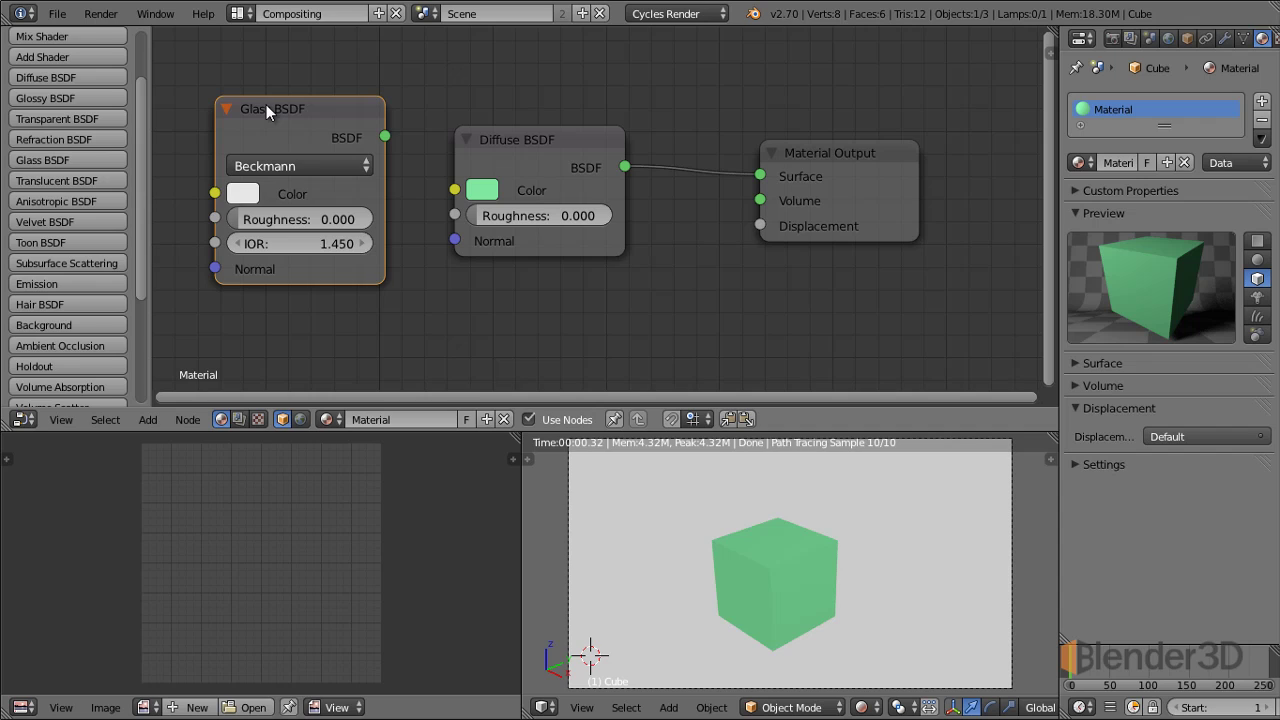
key("x")
scroll(32, 123, "up", 3)
left_click(34, 83)
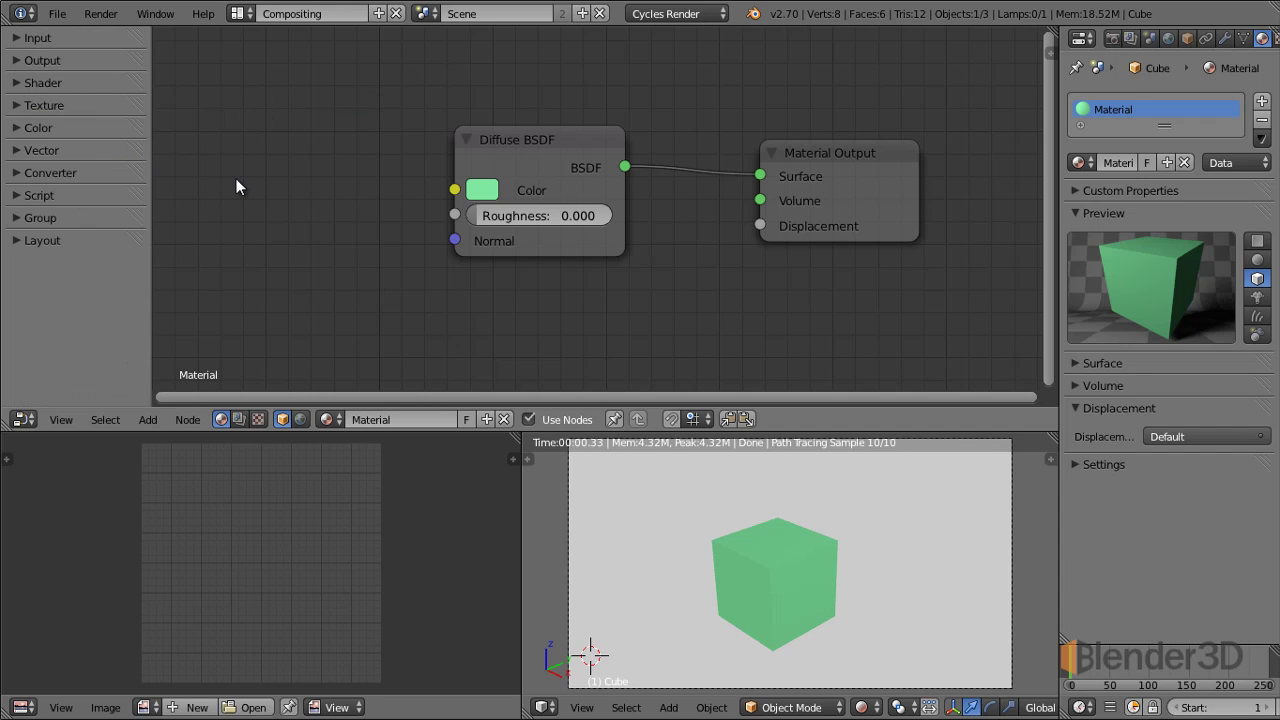
key("t")
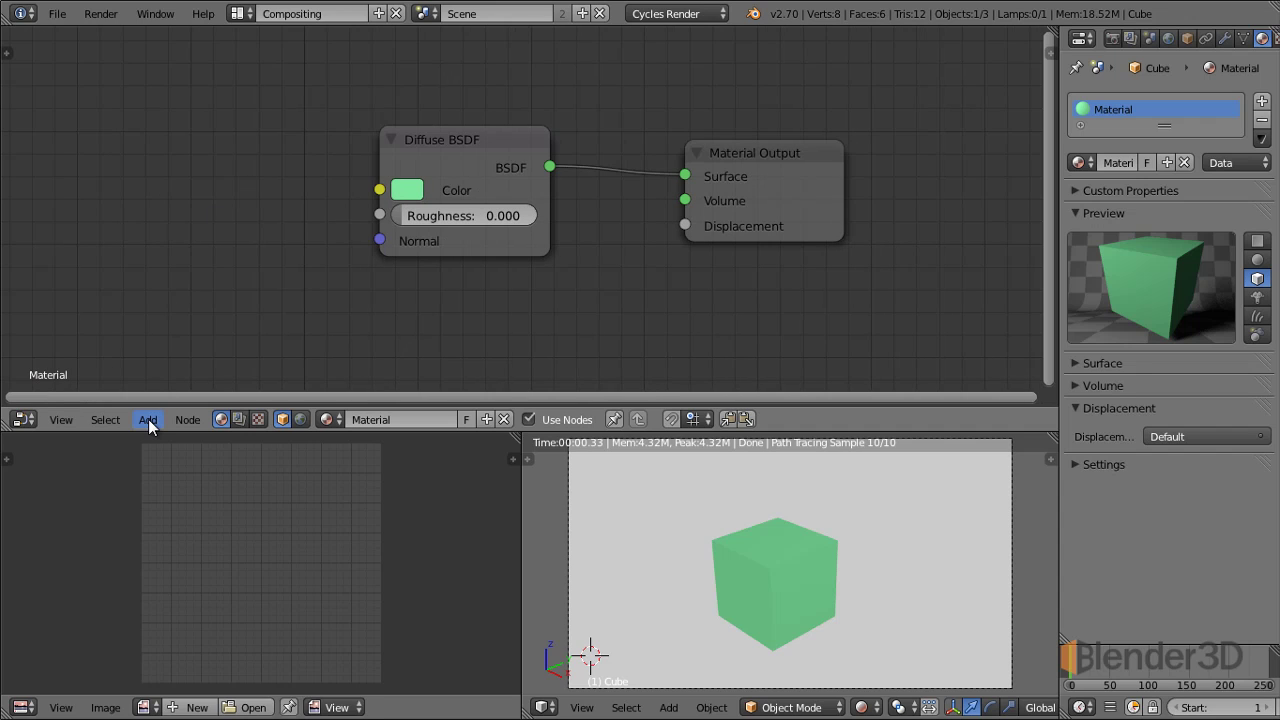
left_click(148, 419)
key("shift+a")
key("shift+a")
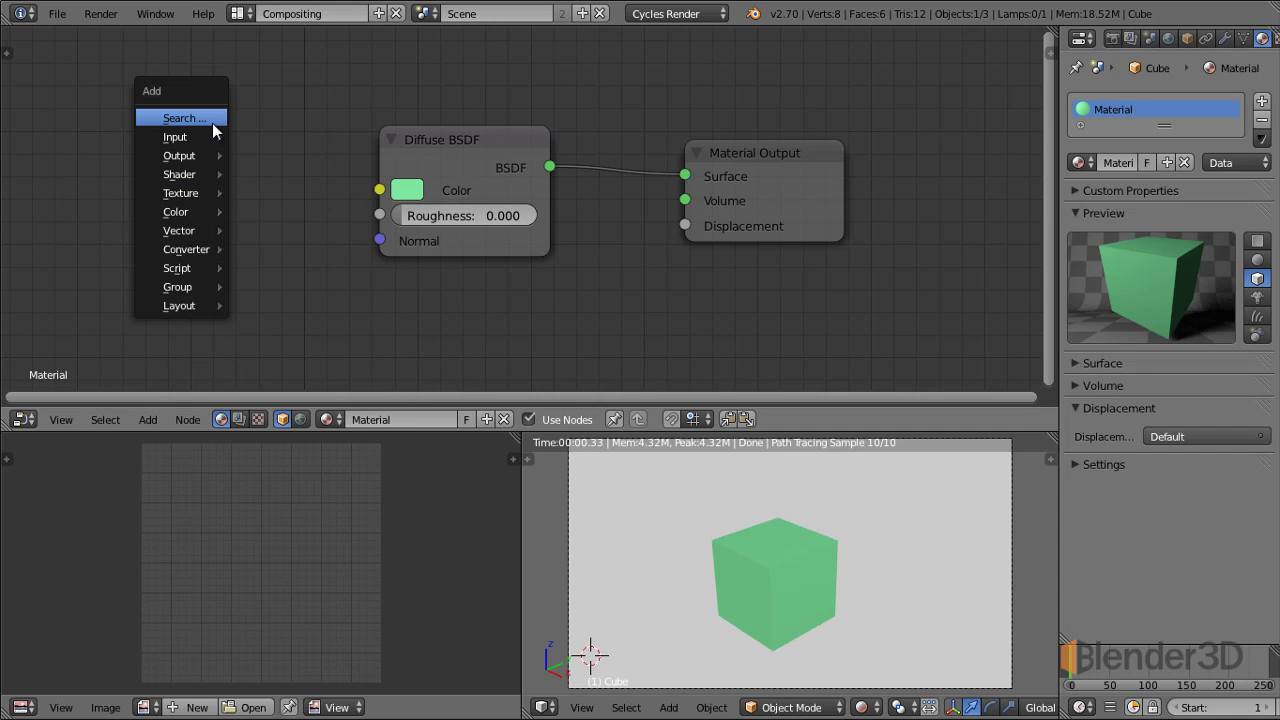
left_click(213, 121)
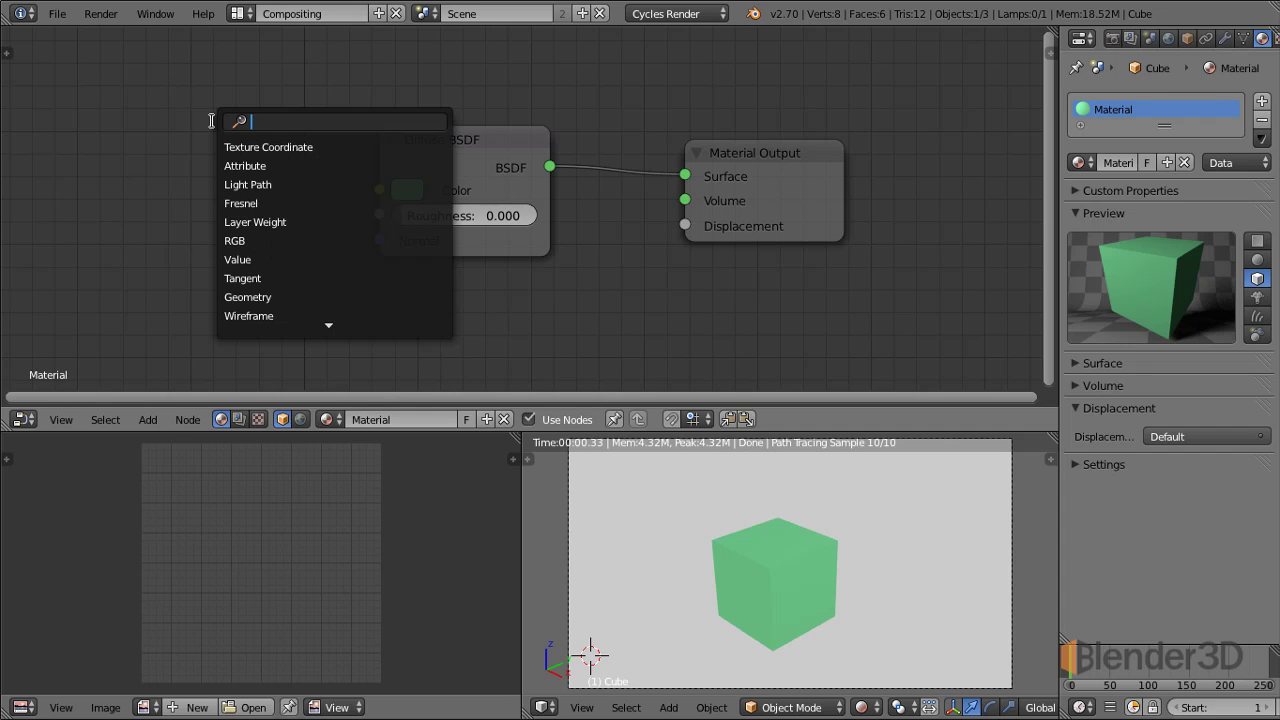
type("di")
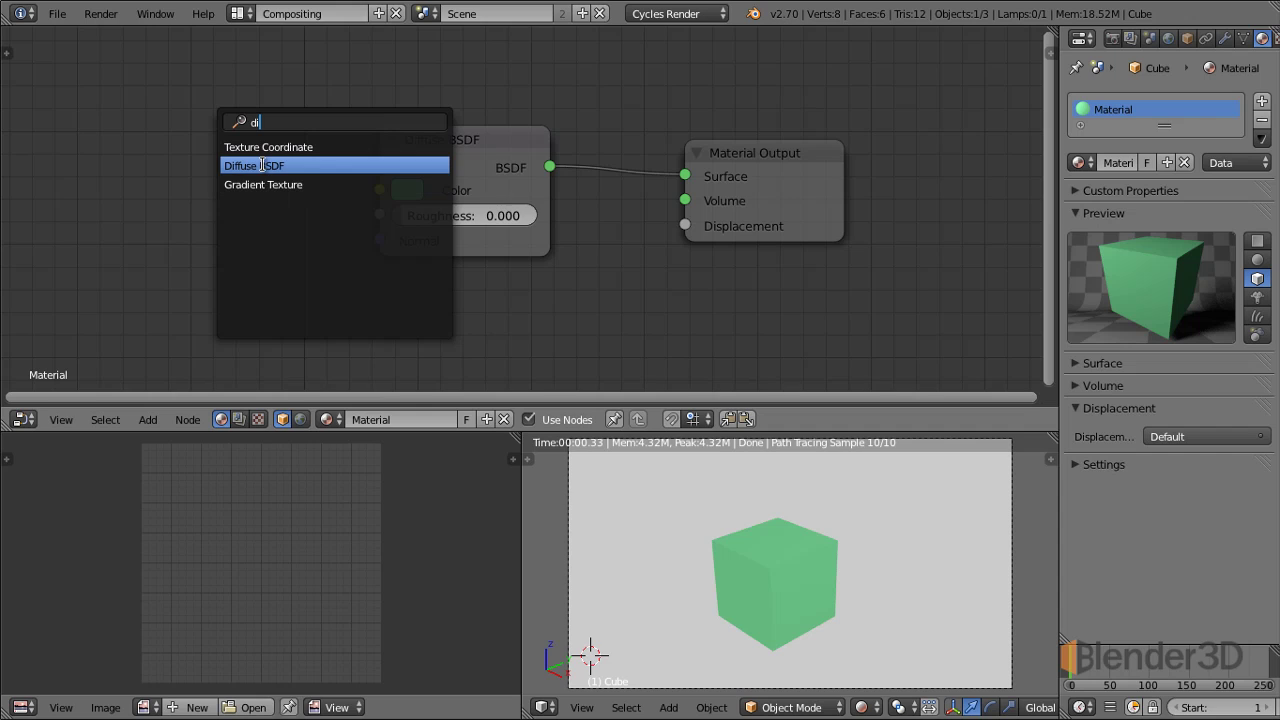
left_click(300, 165)
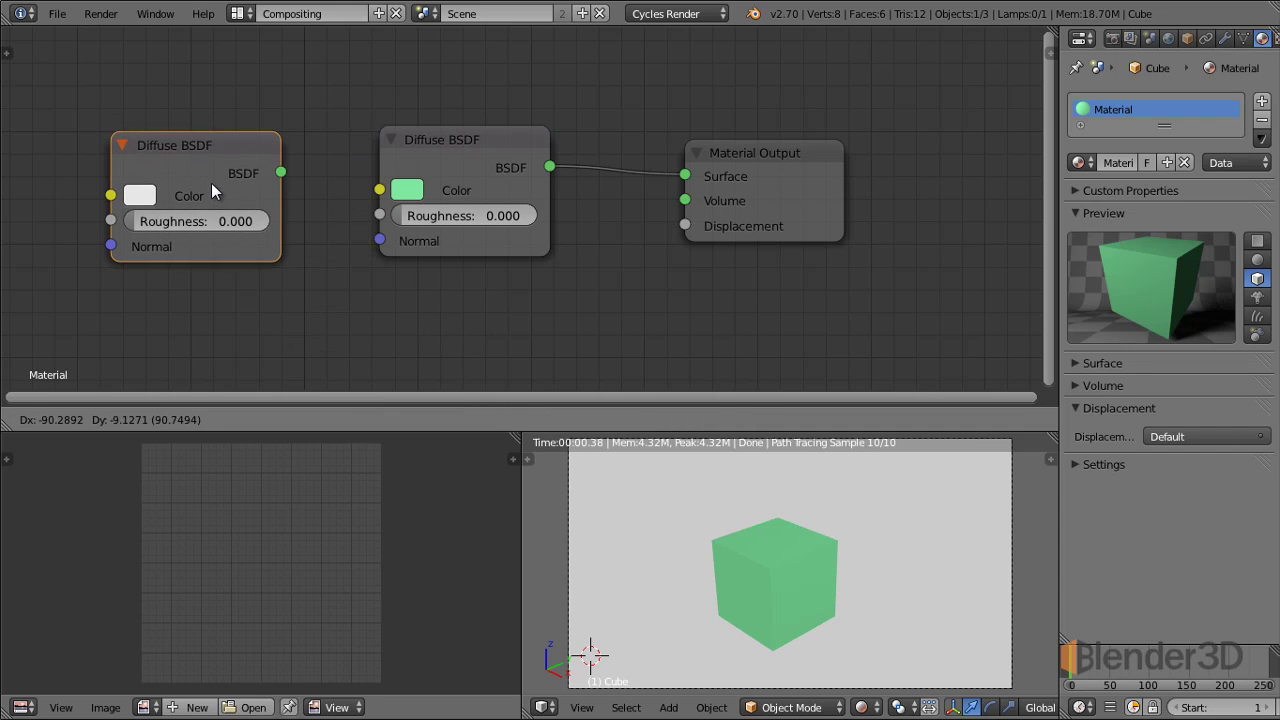
left_click(237, 181)
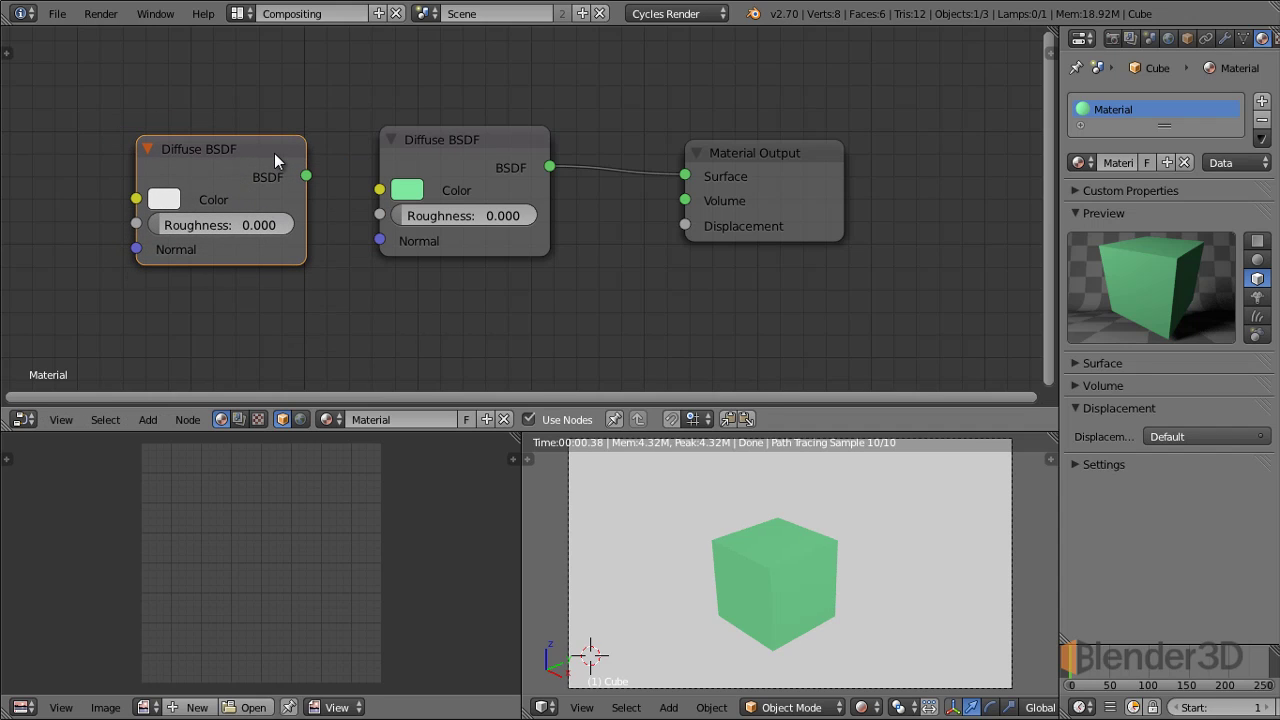
key("x")
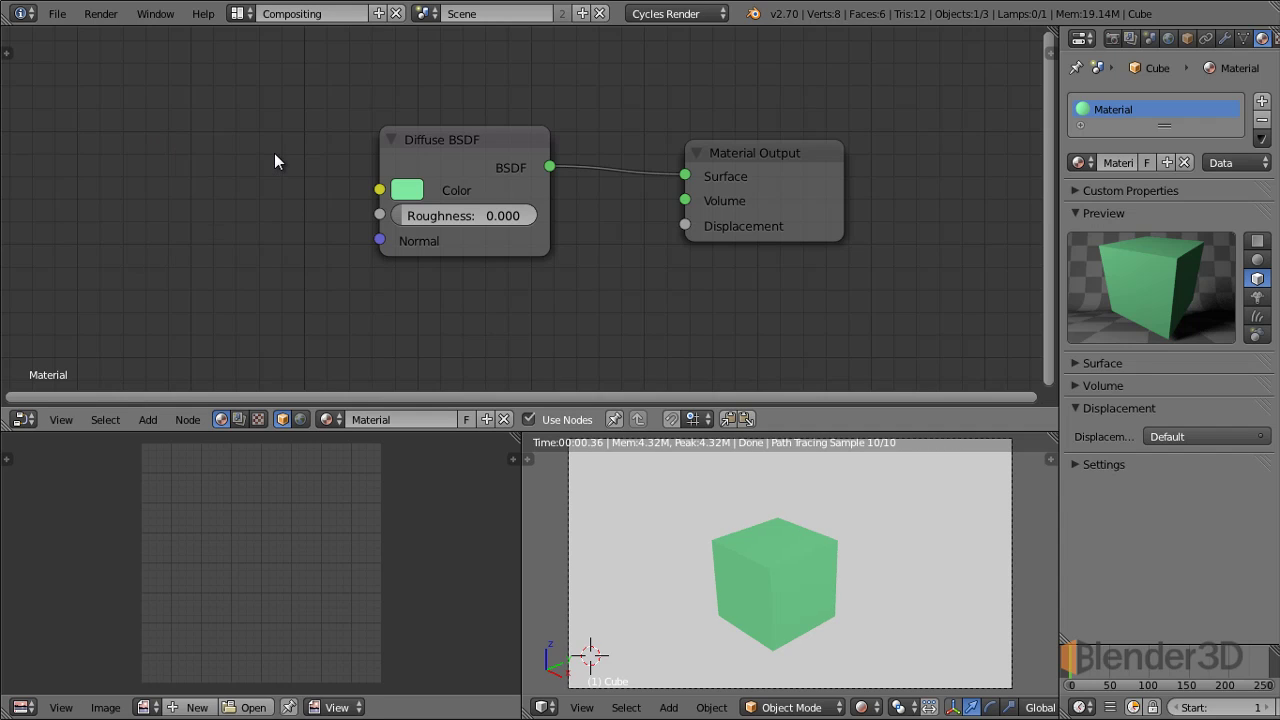
Move the Diffuse BSDF node up-left and the Material Output node right
left_click_drag(470, 141, 409, 96)
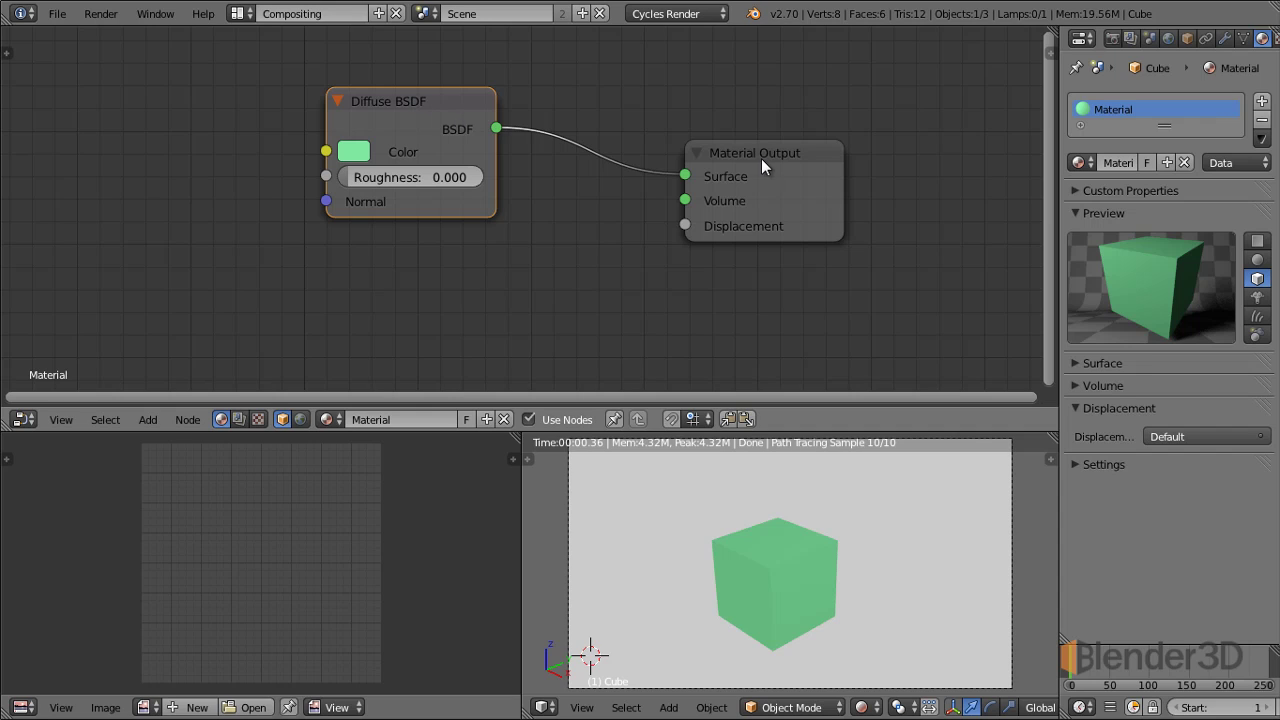
left_click_drag(754, 153, 786, 158)
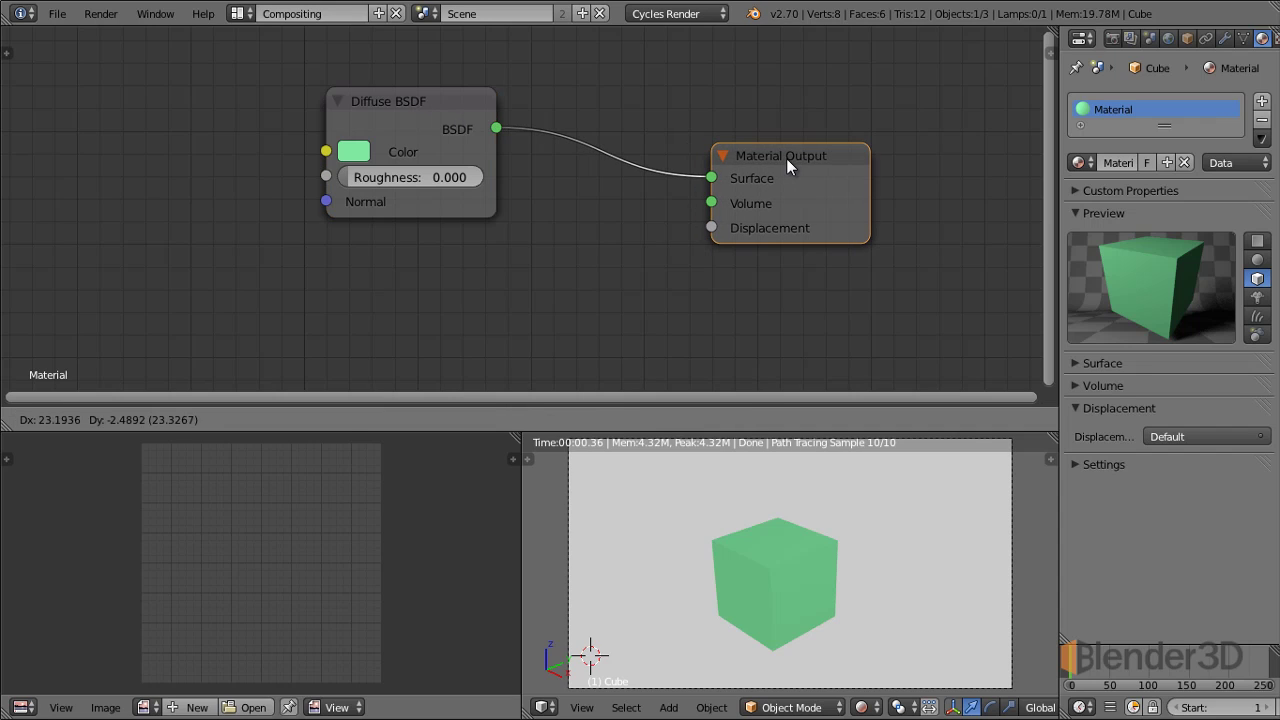
left_click_drag(452, 108, 410, 103)
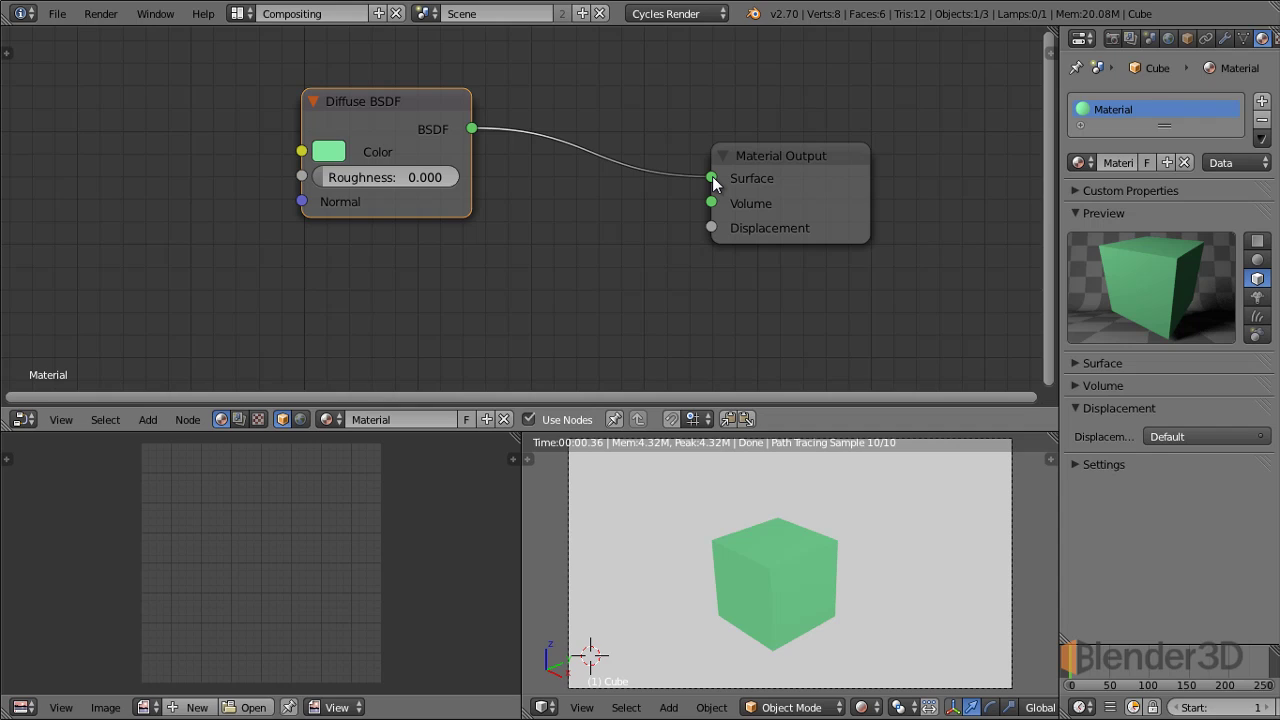
Detach the Surface link, then reconnect Diffuse BSDF's BSDF output to Surface
left_click_drag(711, 178, 673, 183)
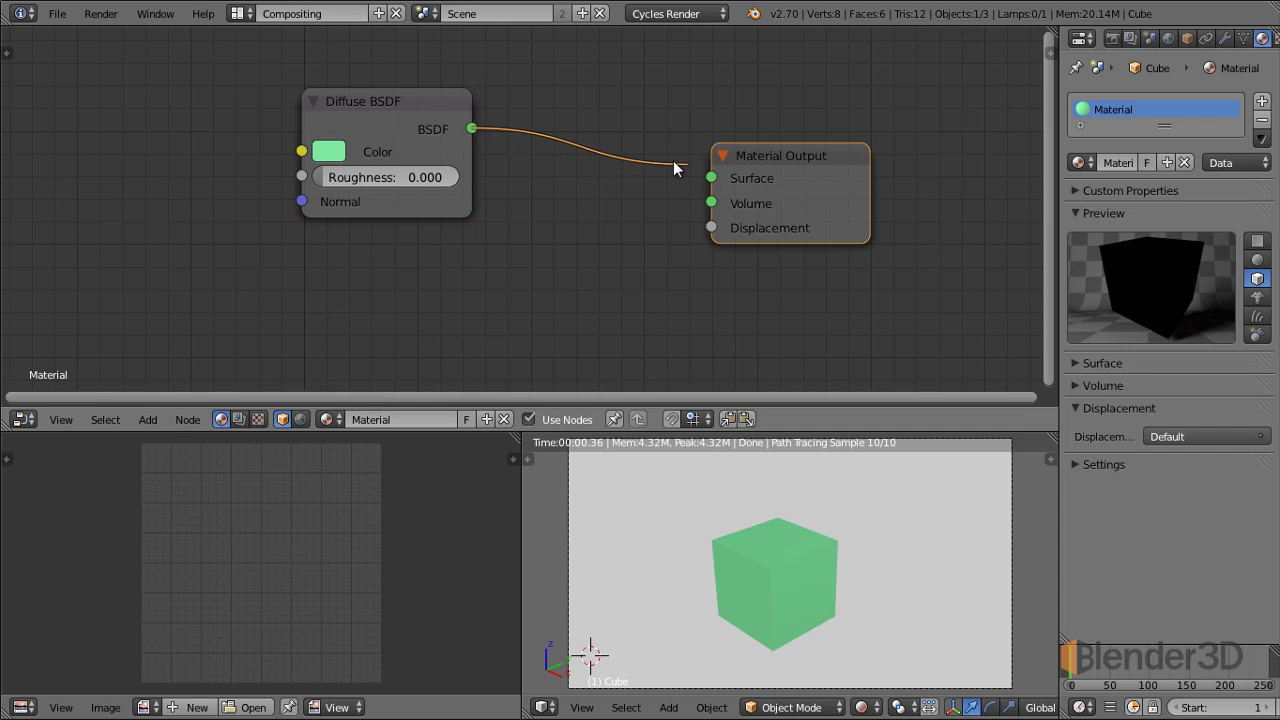
mouse_move(673, 183)
left_mouse_down()
mouse_move(679, 171)
mouse_move(601, 187)
left_mouse_up()
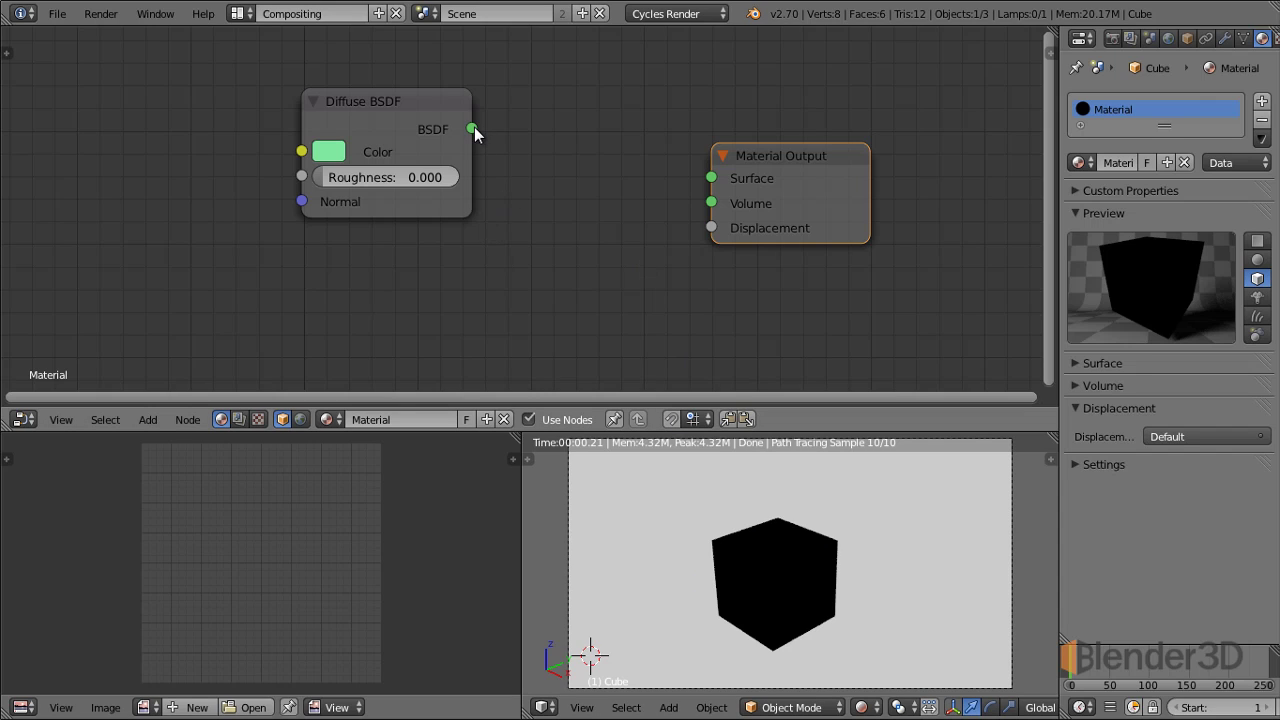
left_click_drag(472, 128, 654, 90)
mouse_move(654, 96)
left_mouse_down()
mouse_move(713, 178)
mouse_move(708, 231)
mouse_move(715, 176)
left_mouse_up()
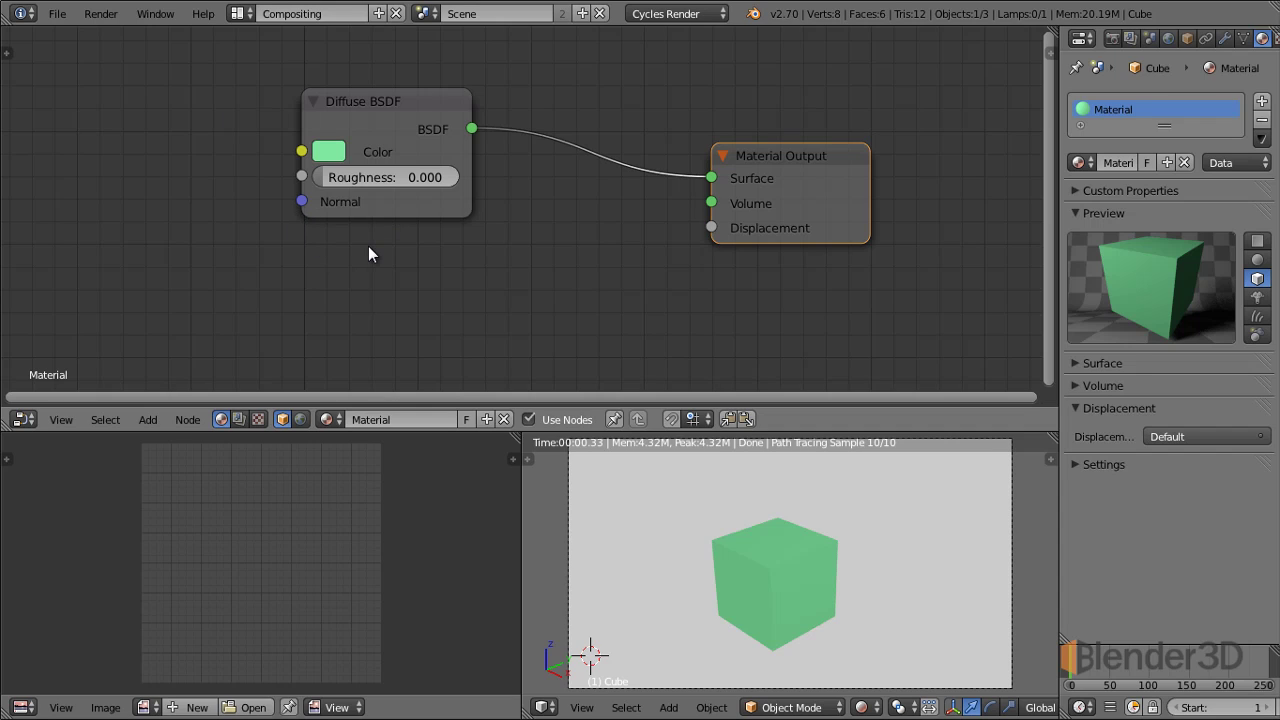
left_click_drag(686, 178, 688, 178)
Add a Glossy BSDF below the Diffuse BSDF and link it to the Material Output Surface
left_click_drag(412, 102, 479, 94)
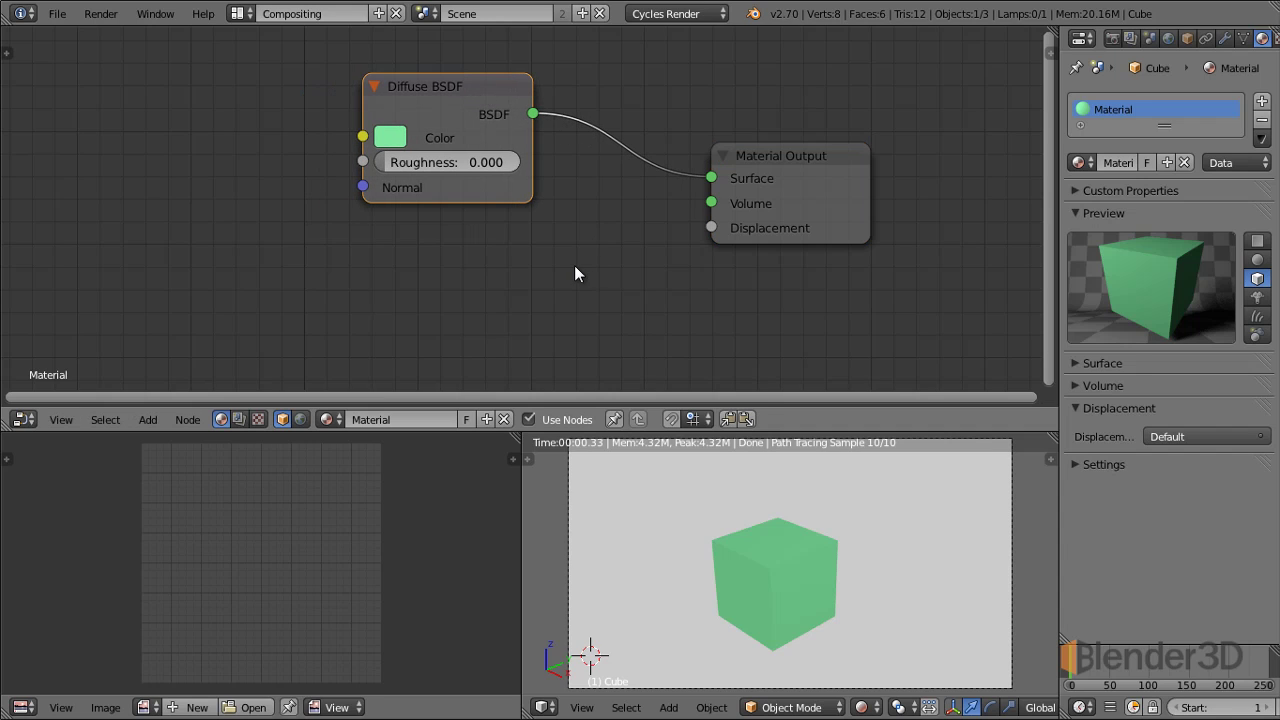
left_click_drag(796, 157, 810, 159)
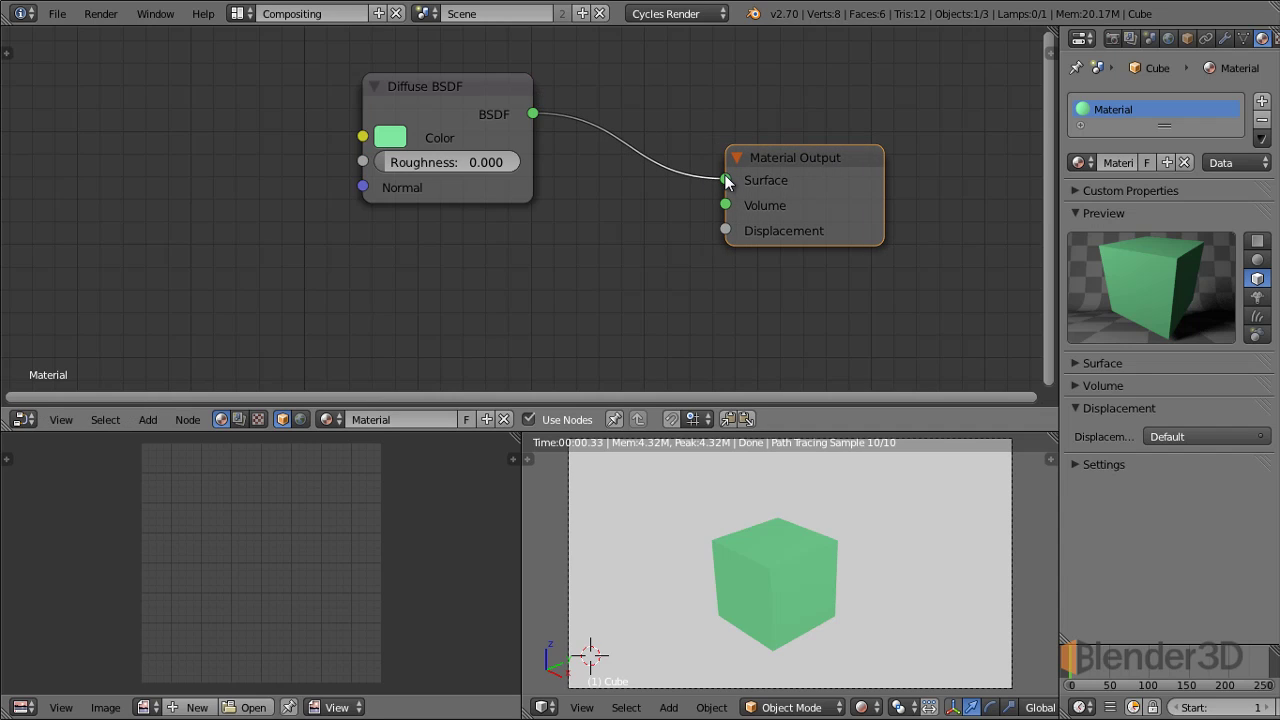
key("shift+a")
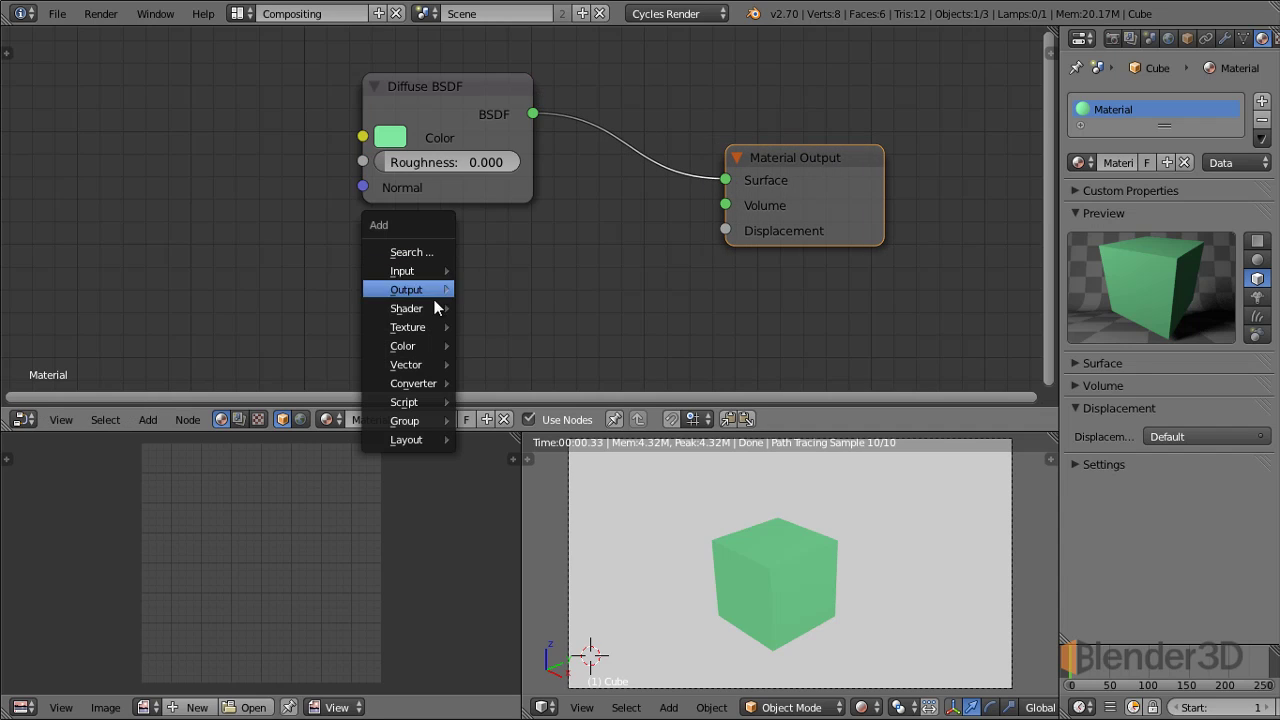
left_click(541, 369)
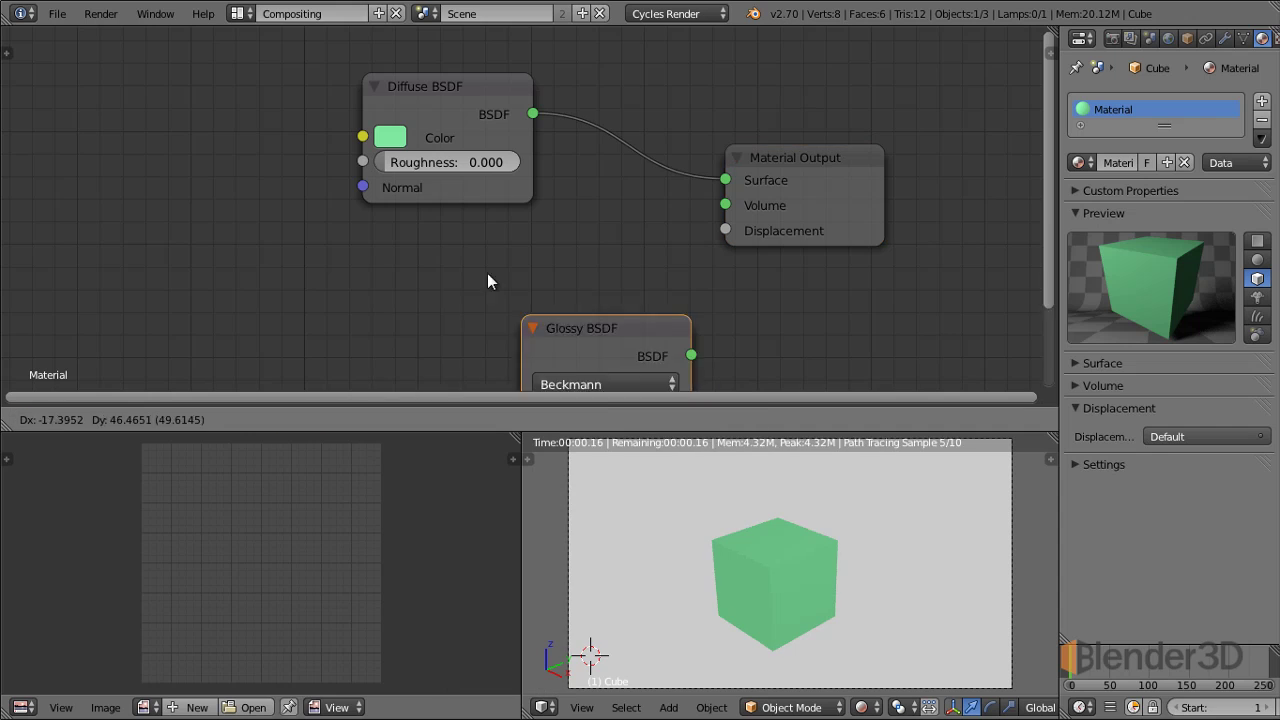
left_click_drag(531, 253, 726, 181)
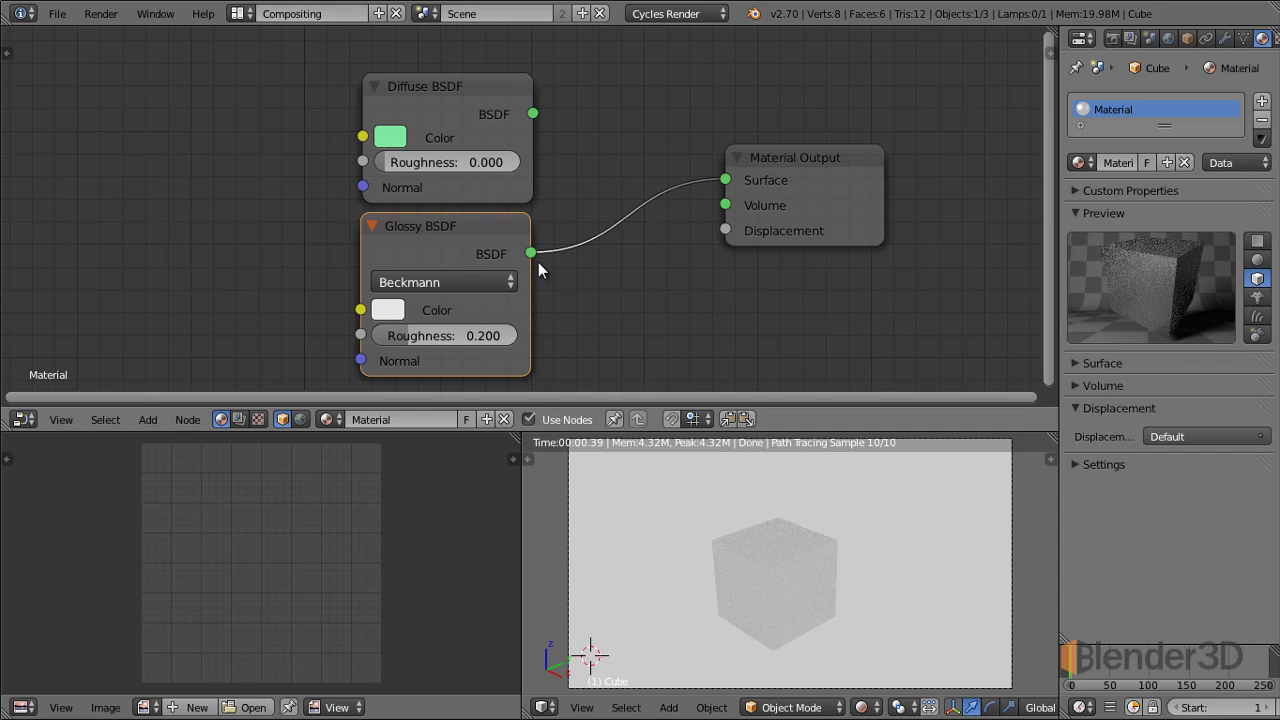
mouse_move(531, 252)
left_mouse_down()
mouse_move(602, 256)
mouse_move(698, 347)
left_mouse_up()
left_click_drag(698, 347, 698, 347)
left_click_drag(820, 157, 904, 157)
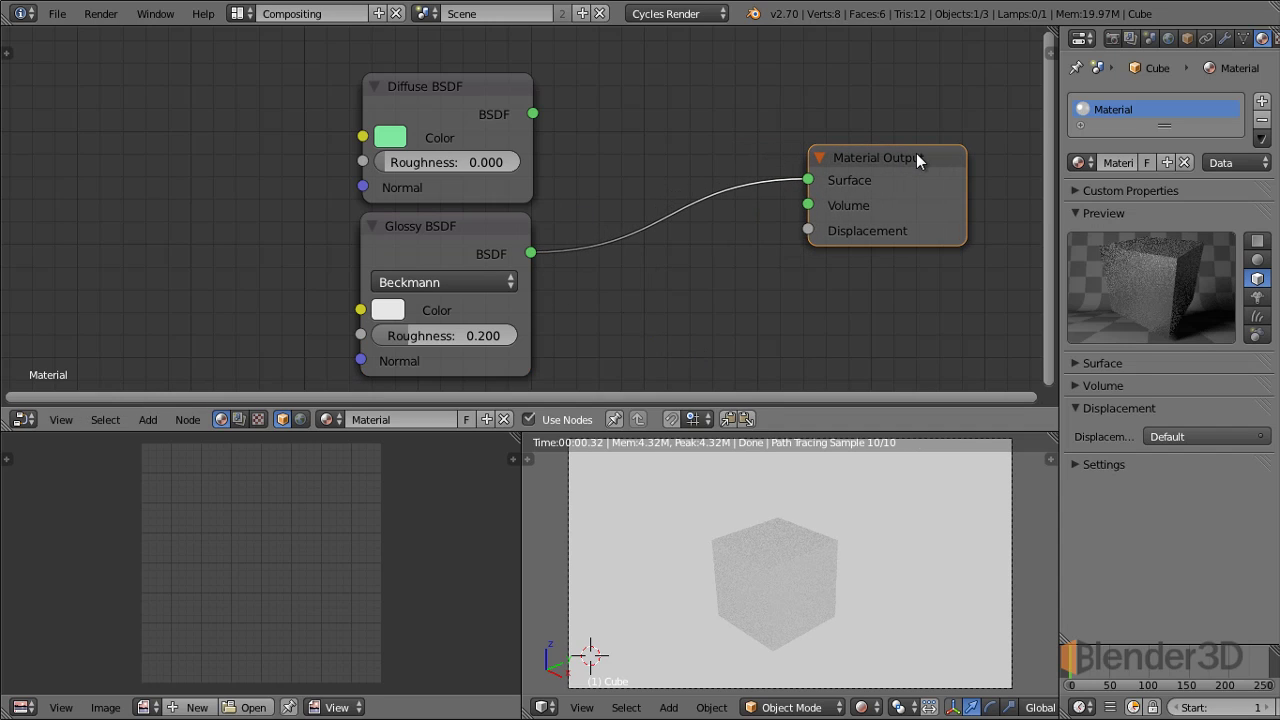
Insert a Mix Shader before Material Output, with Diffuse BSDF in the first shader input and Glossy in the second
key("shift+a")
mouse_move(630, 164)
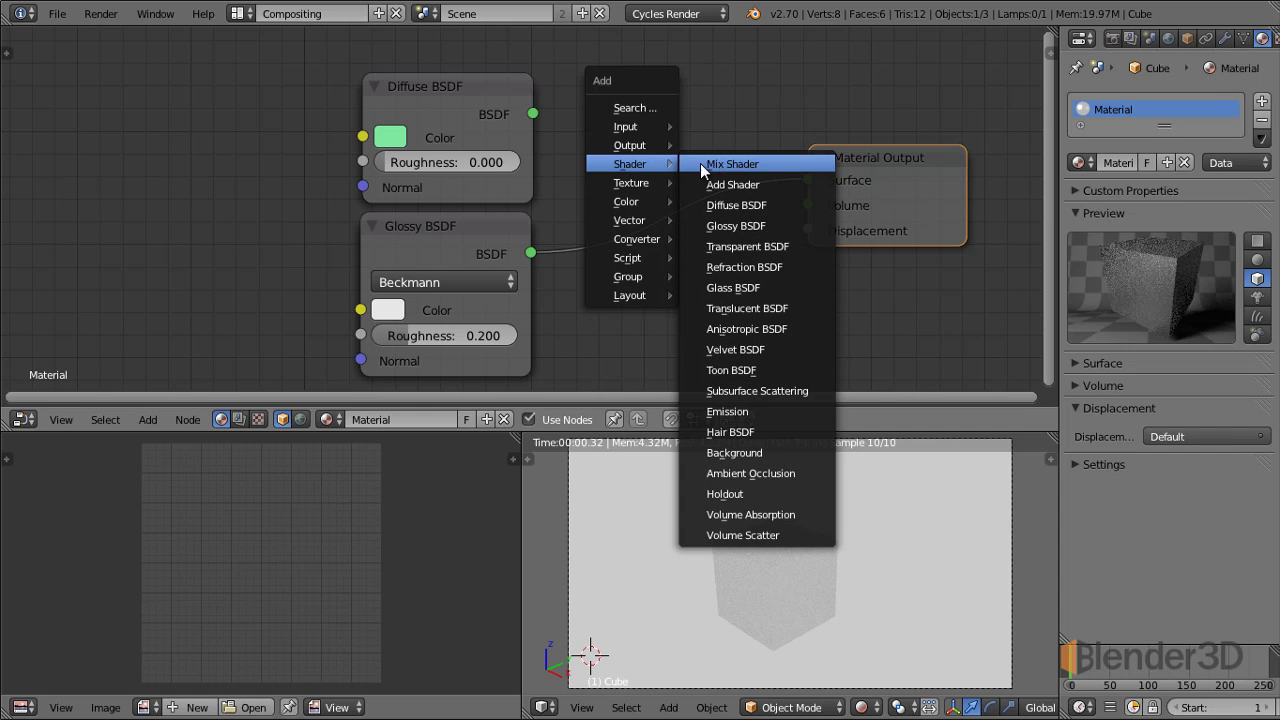
left_click(755, 164)
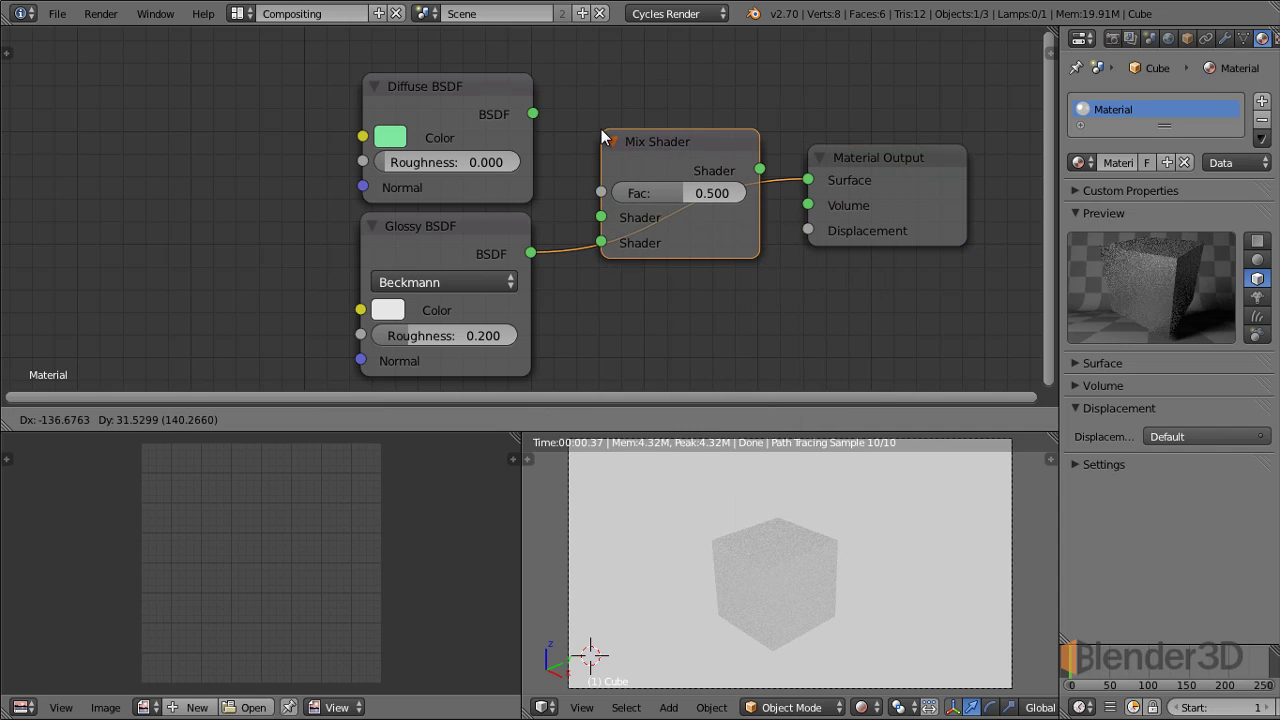
left_click(603, 139)
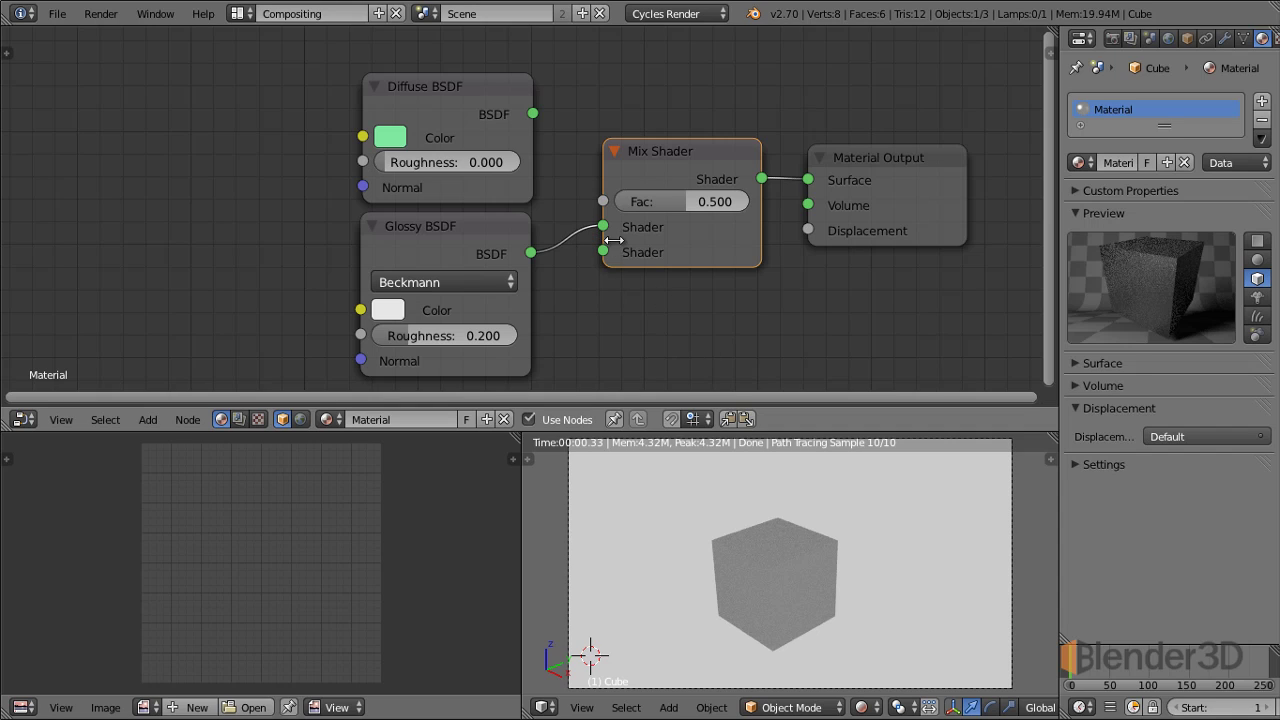
left_click_drag(604, 227, 554, 262)
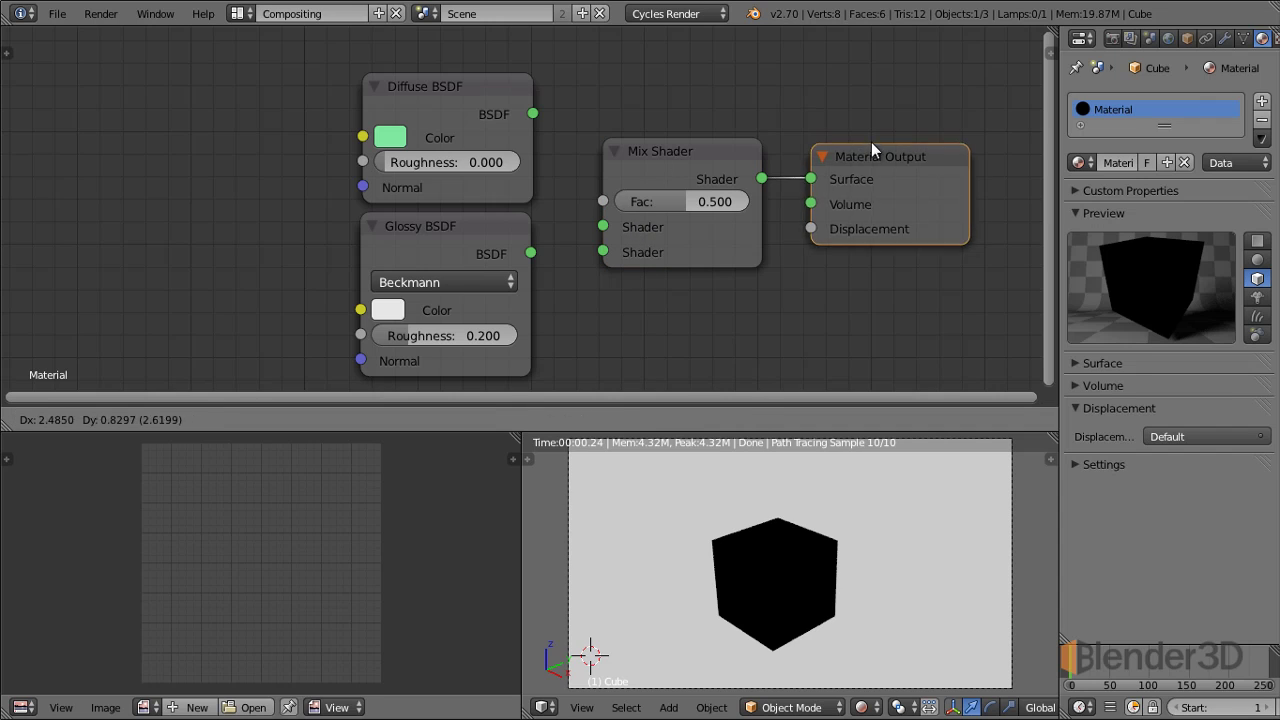
left_click_drag(871, 142, 891, 131)
left_click_drag(715, 149, 740, 143)
left_click_drag(533, 113, 627, 220)
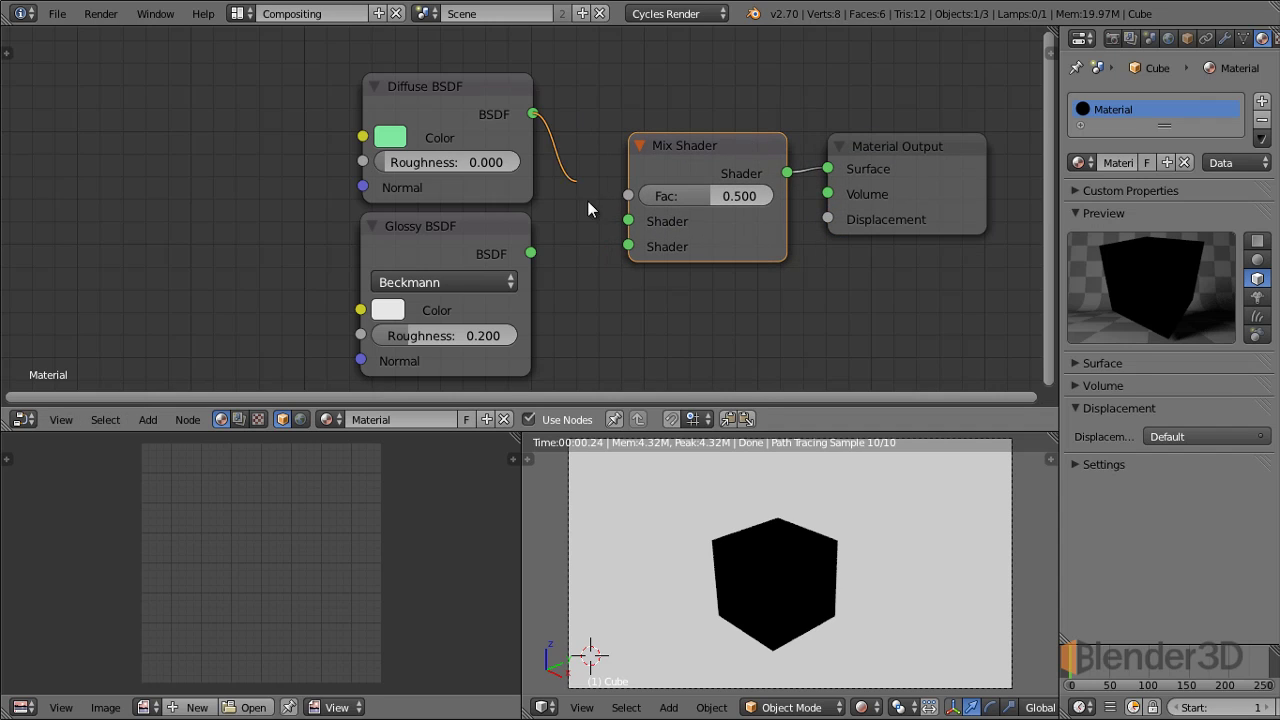
left_click_drag(530, 253, 627, 246)
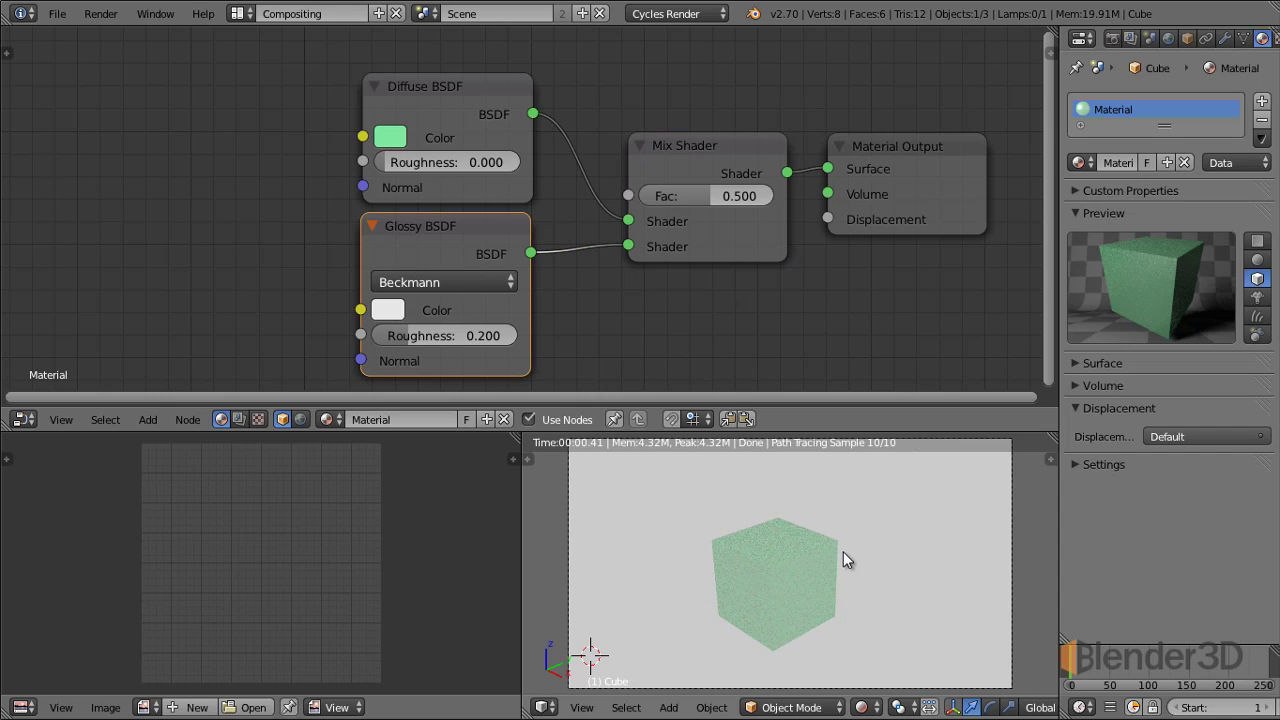
Set the render Sampling Preview samples to 100, then return to the material settings
left_click(1112, 38)
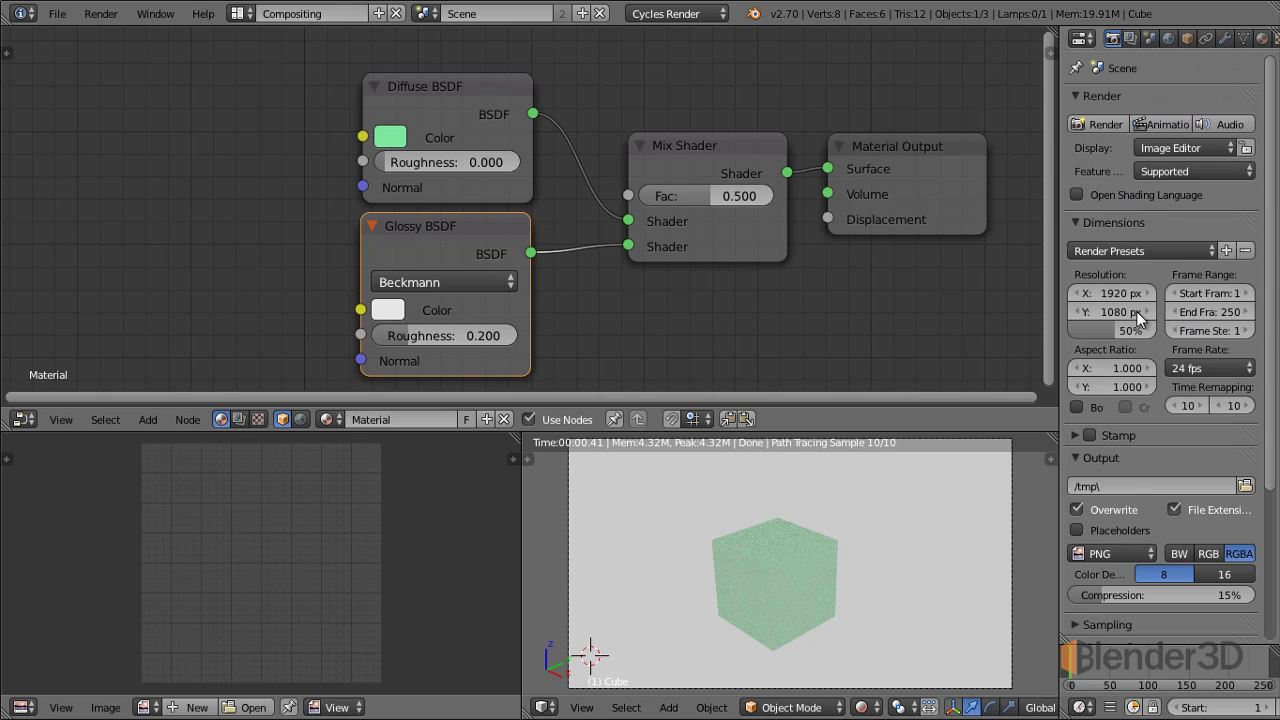
scroll(1136, 311, "down", 3)
scroll(1147, 445, "down", 2)
left_click(1147, 438)
left_click(1210, 551)
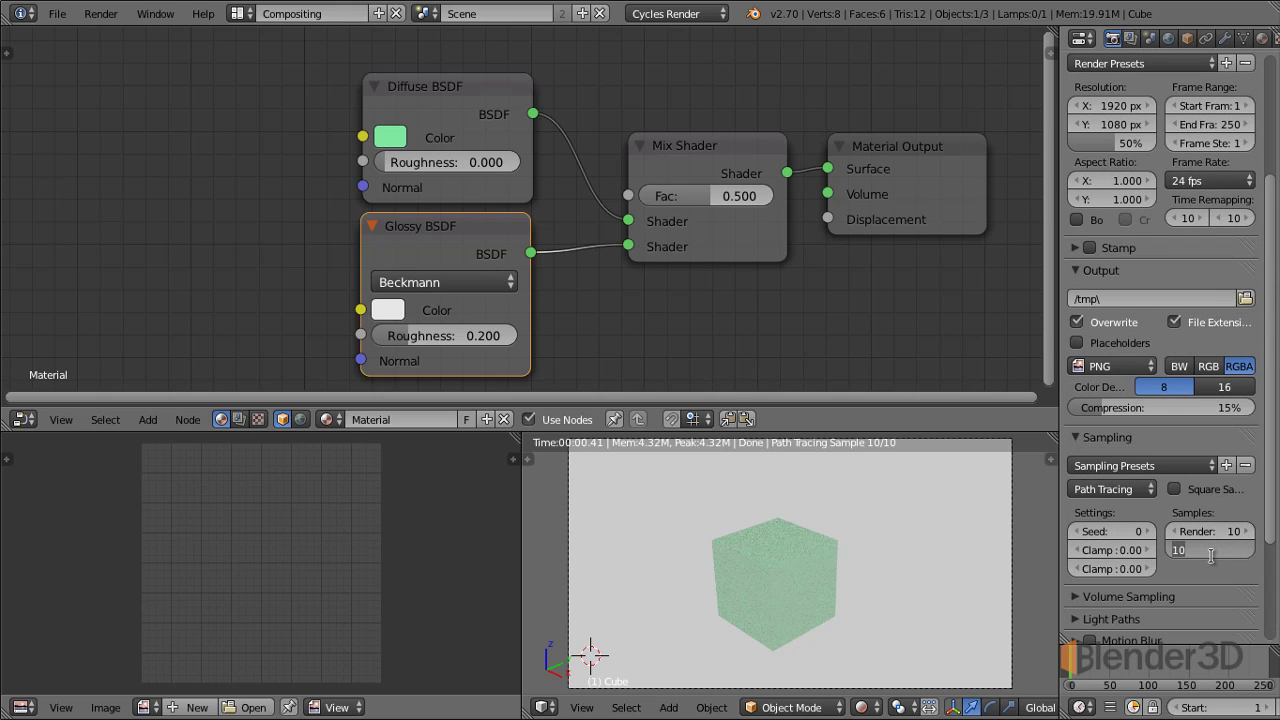
type("100")
key("Return")
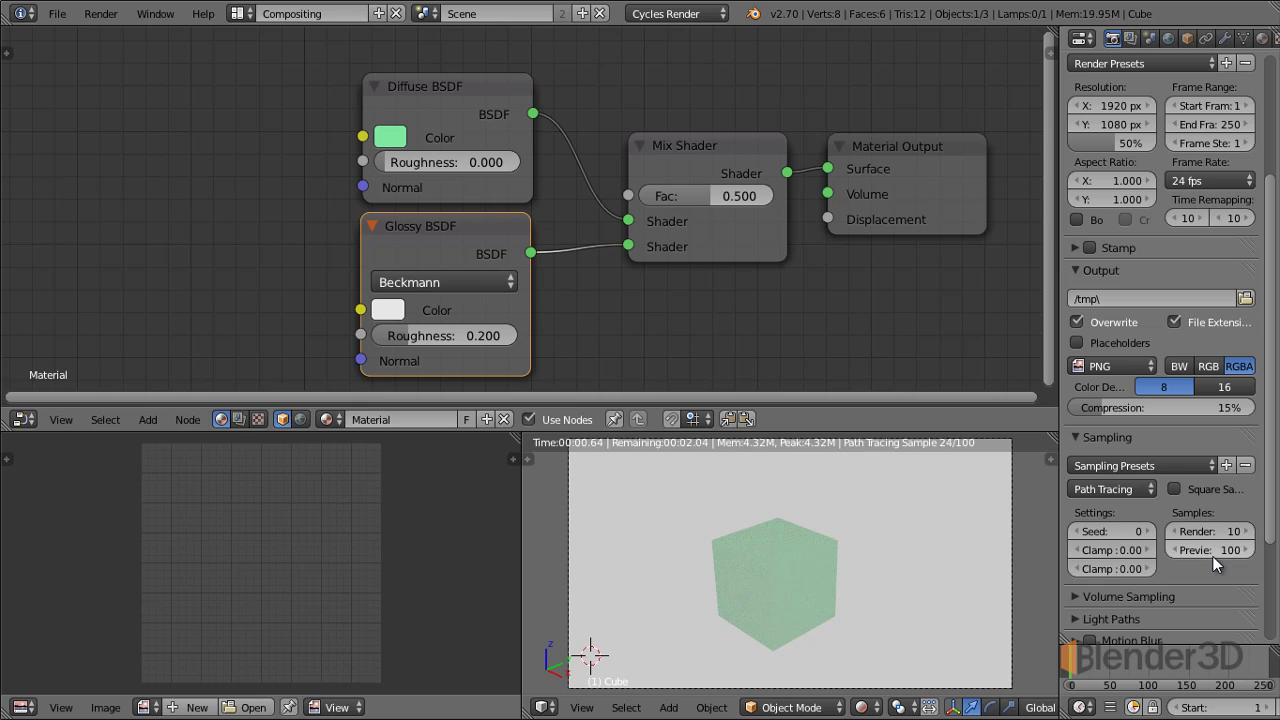
left_click(1262, 38)
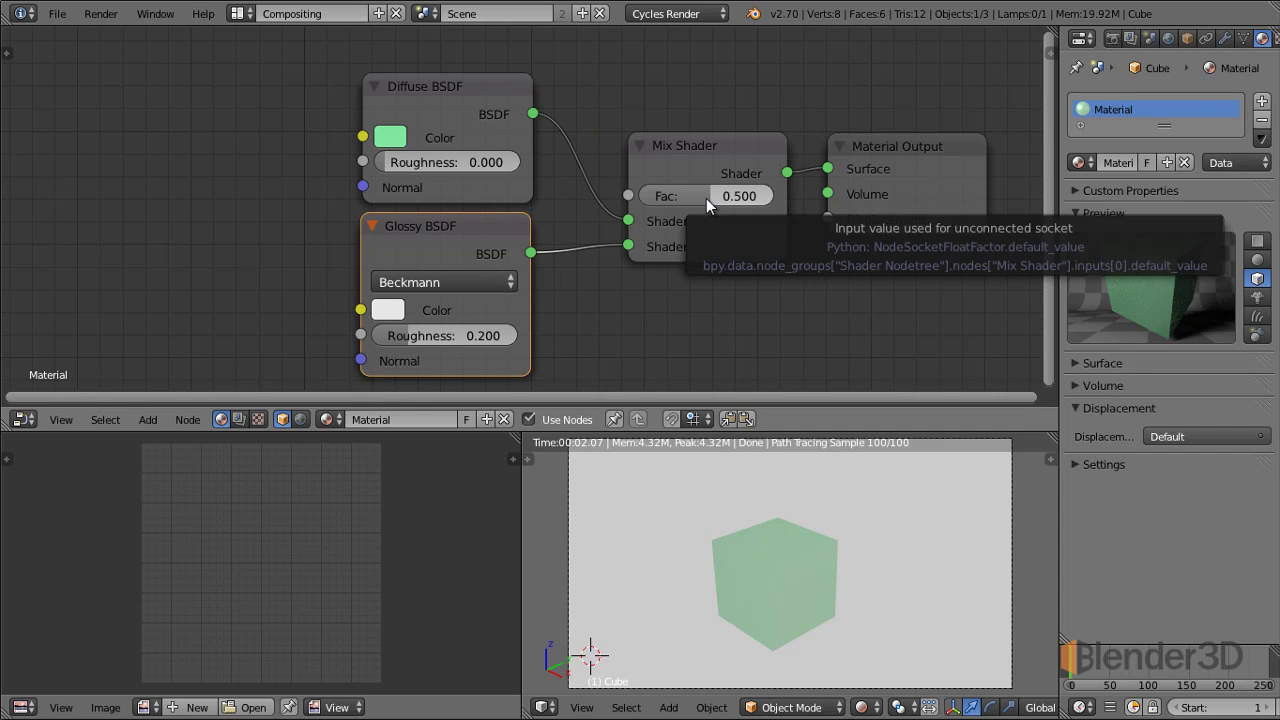
Preview the Mix Shader at factor 0 and 1, relinking Glossy, then return it to 0.500
left_click_drag(706, 198, 624, 200)
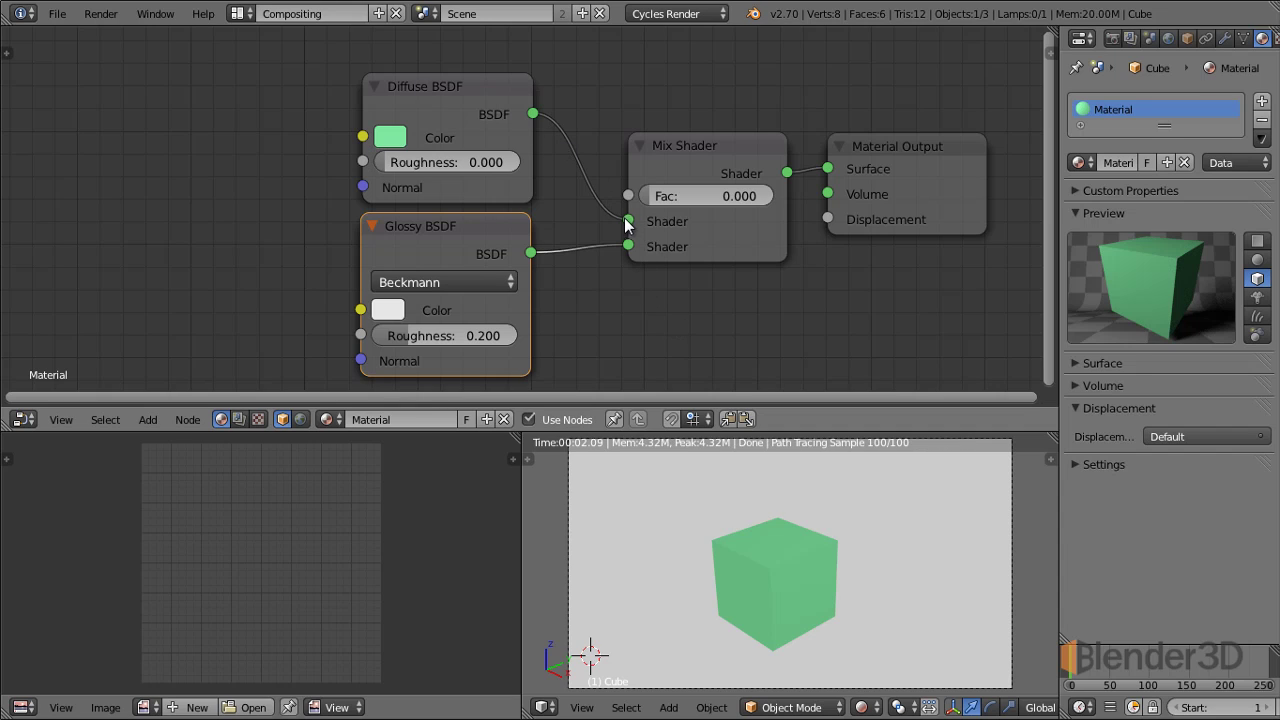
mouse_move(628, 246)
left_mouse_down()
mouse_move(596, 250)
mouse_move(578, 287)
left_mouse_up()
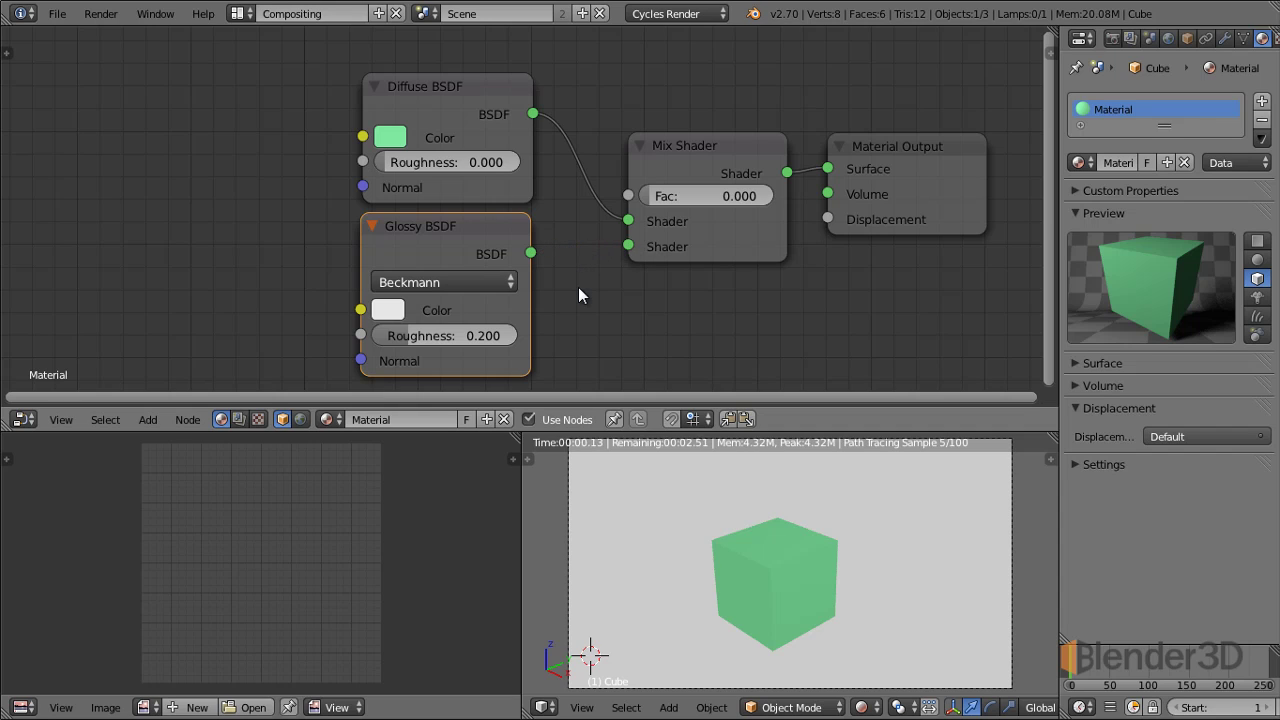
left_click_drag(532, 252, 628, 246)
left_click_drag(661, 194, 803, 197)
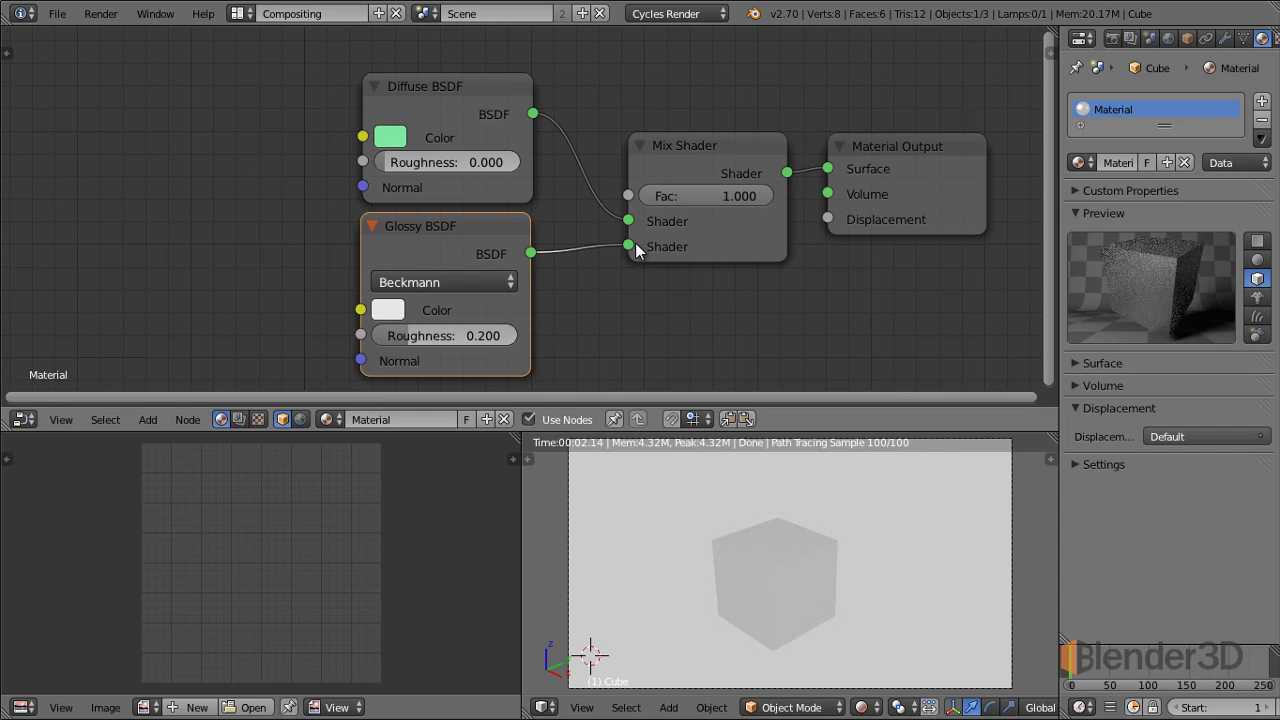
mouse_move(753, 198)
left_mouse_down()
mouse_move(678, 192)
mouse_move(690, 192)
left_mouse_up()
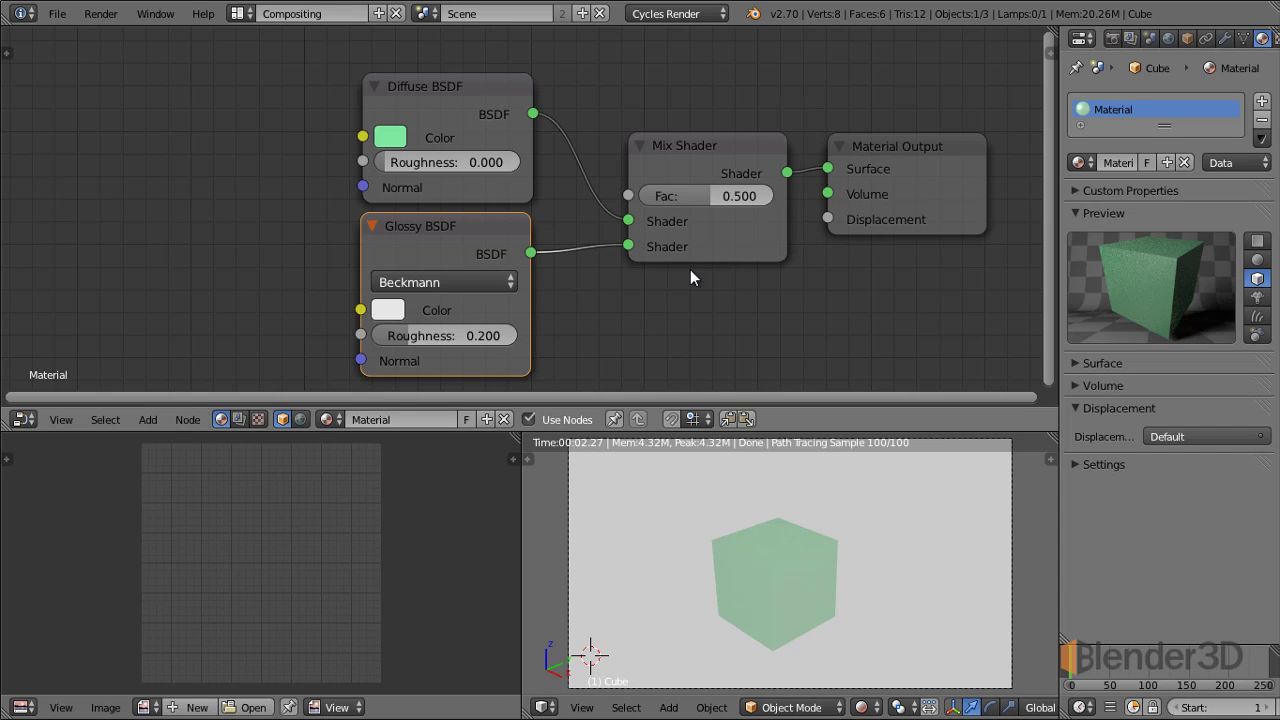
Make room on the left of the node view and add a MixRGB colour node
scroll(677, 278, "down", 2)
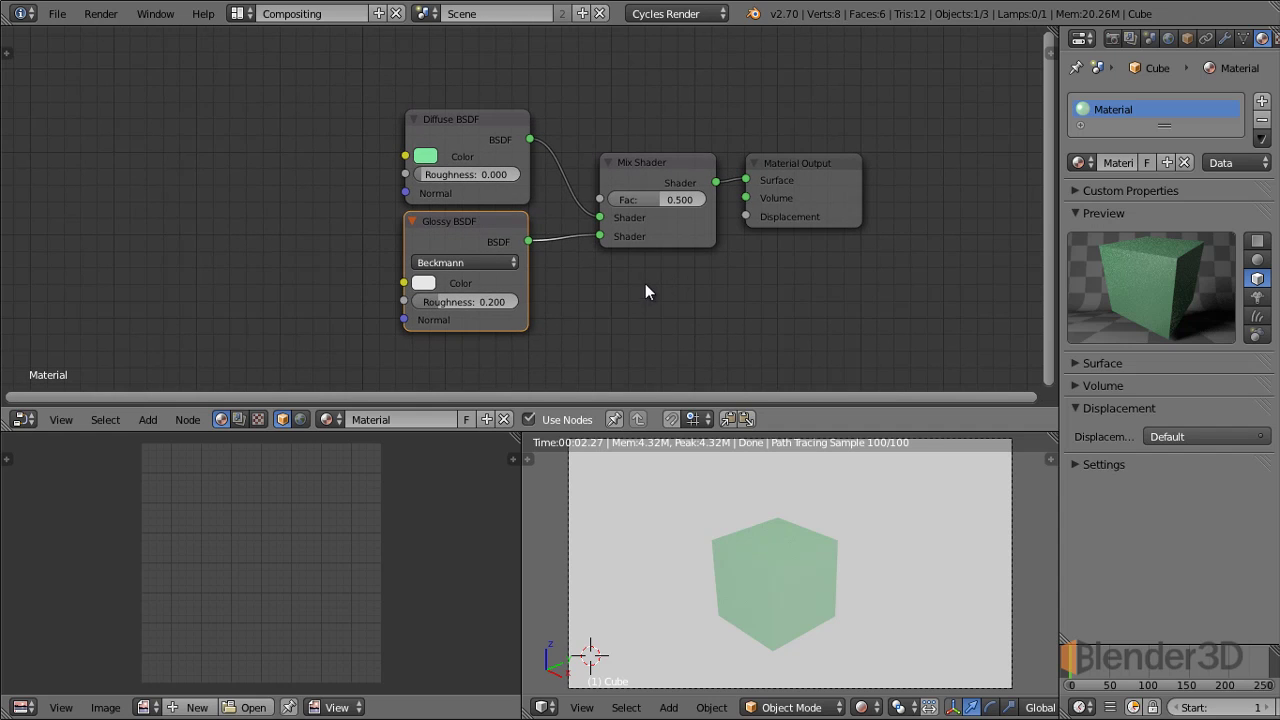
middle_click_drag(652, 286, 694, 277)
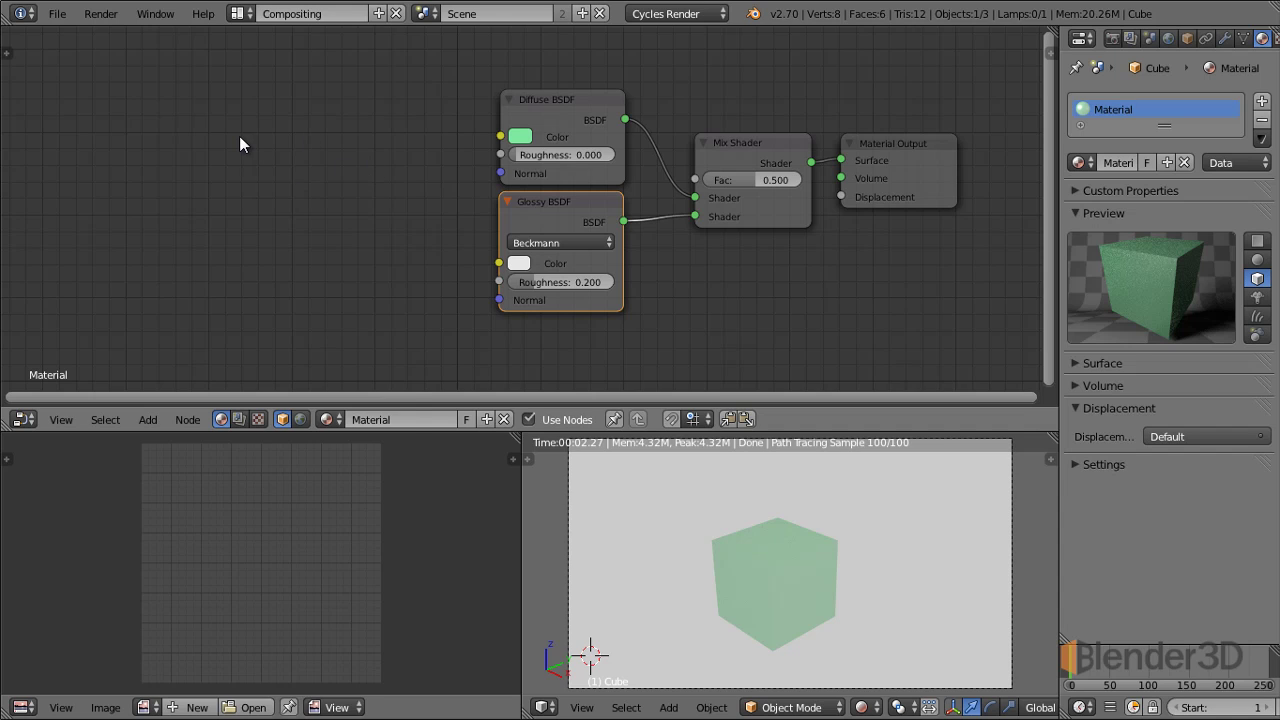
key("shift+a")
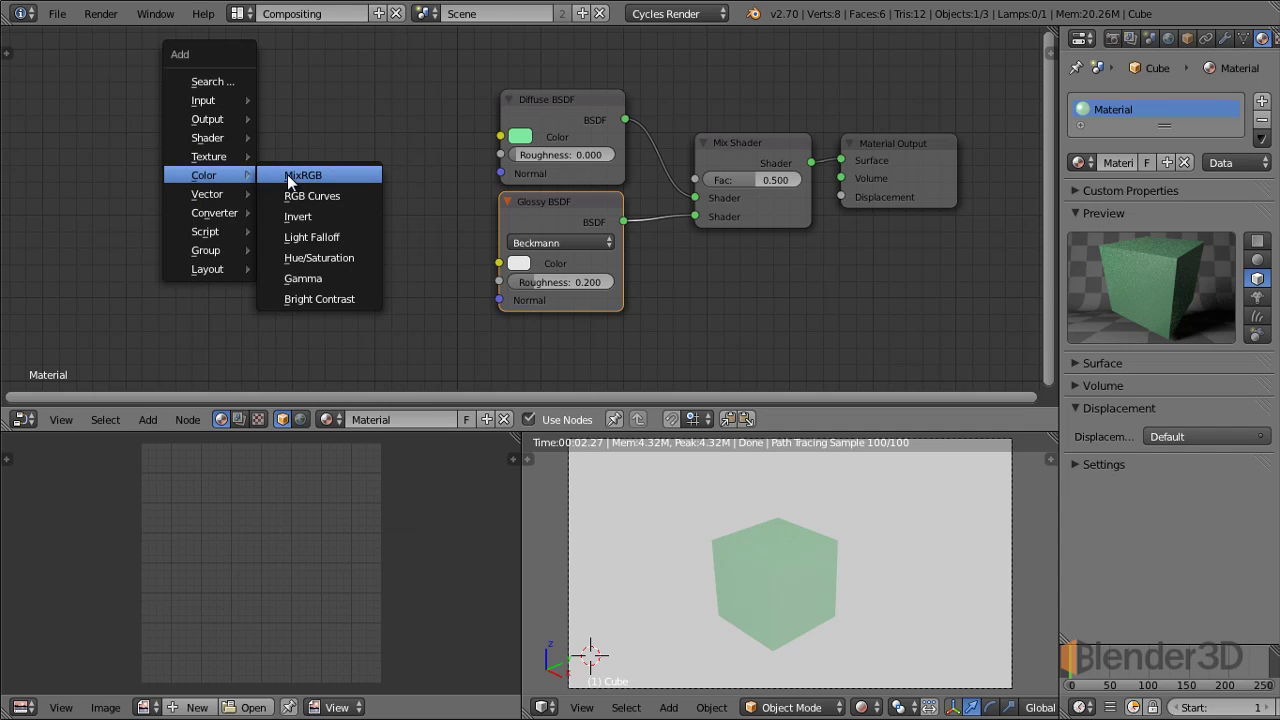
mouse_move(205, 175)
left_click(294, 171)
Discard the MixRGB node and place an RGB colour node at the upper left instead
left_click(258, 113)
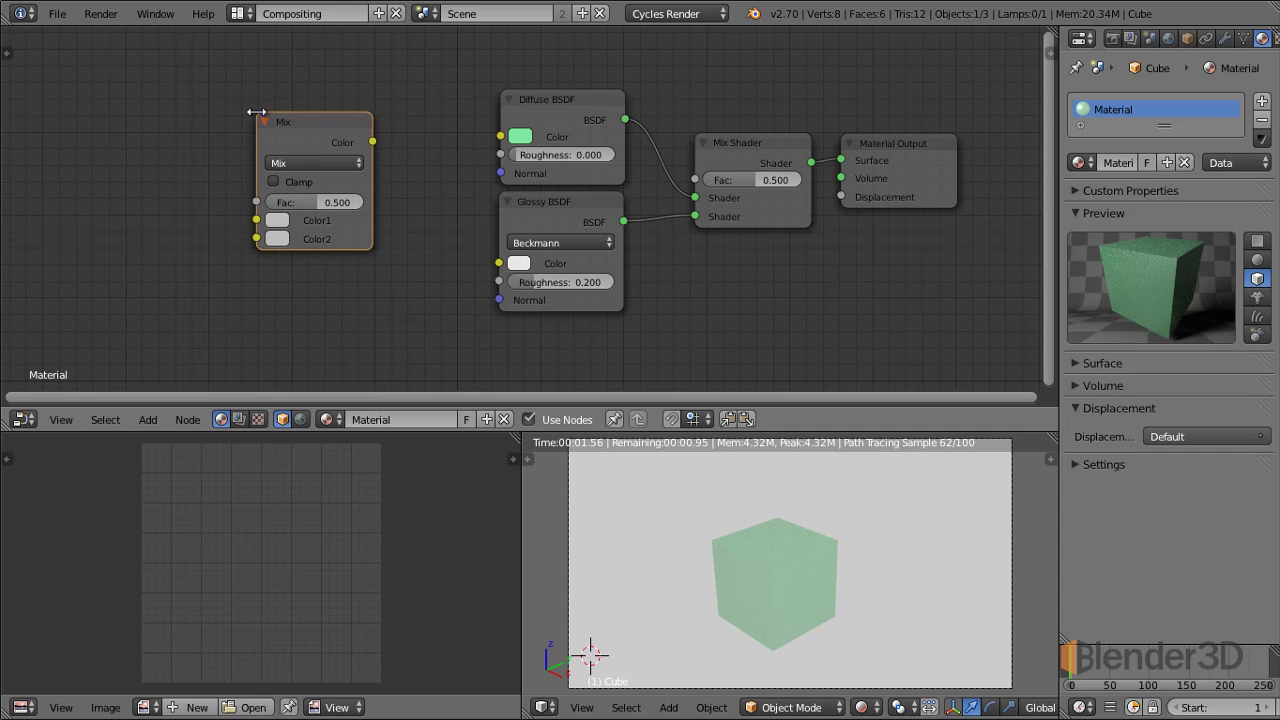
key("x")
key("shift+a")
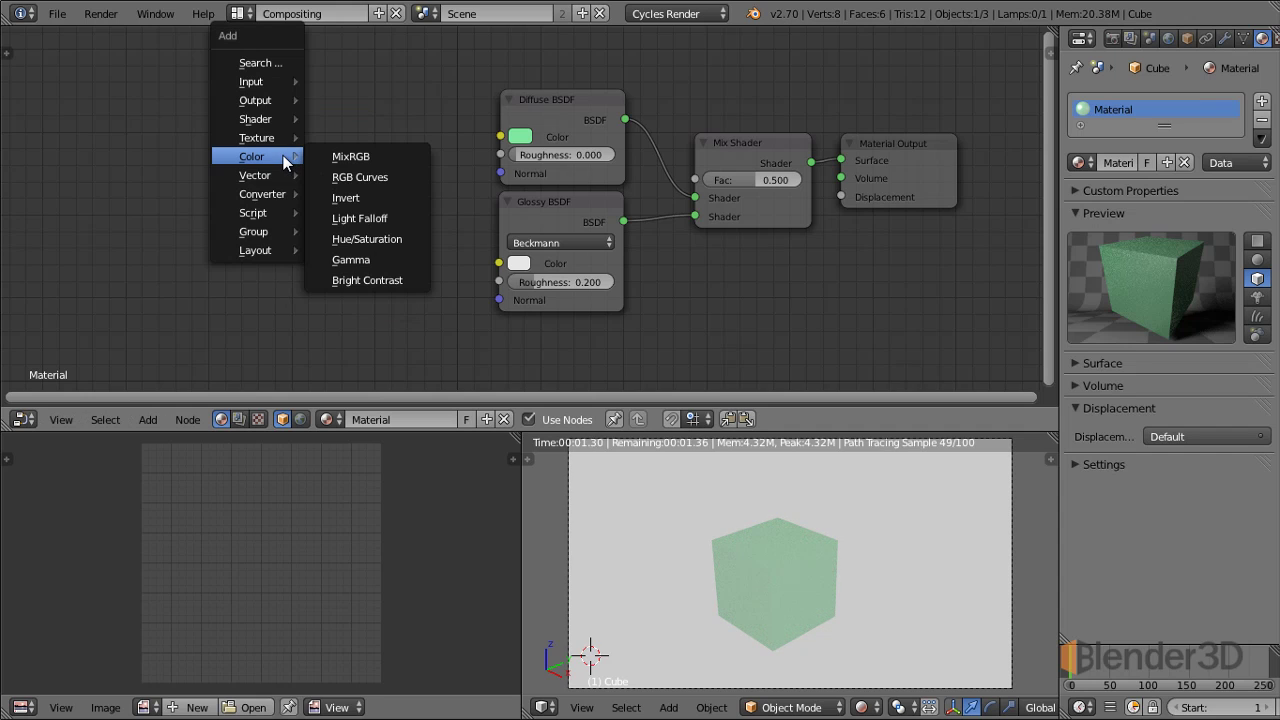
mouse_move(252, 81)
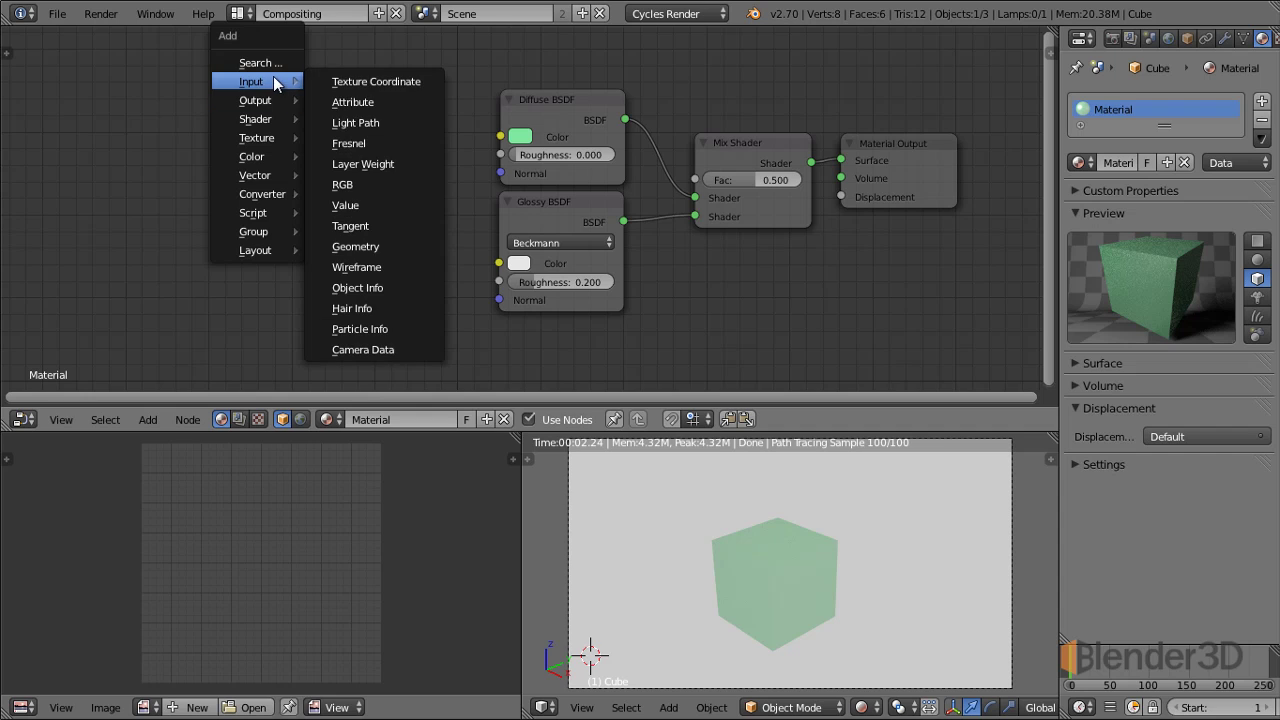
left_click(369, 182)
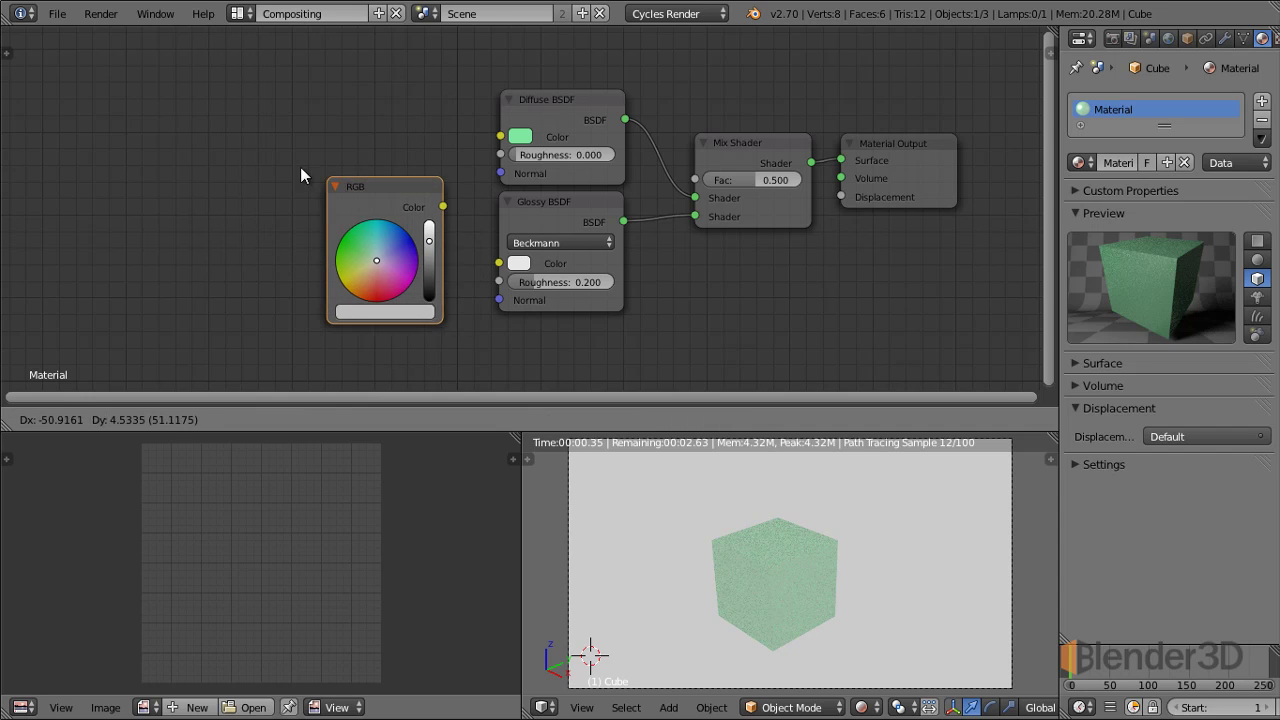
left_click(210, 117)
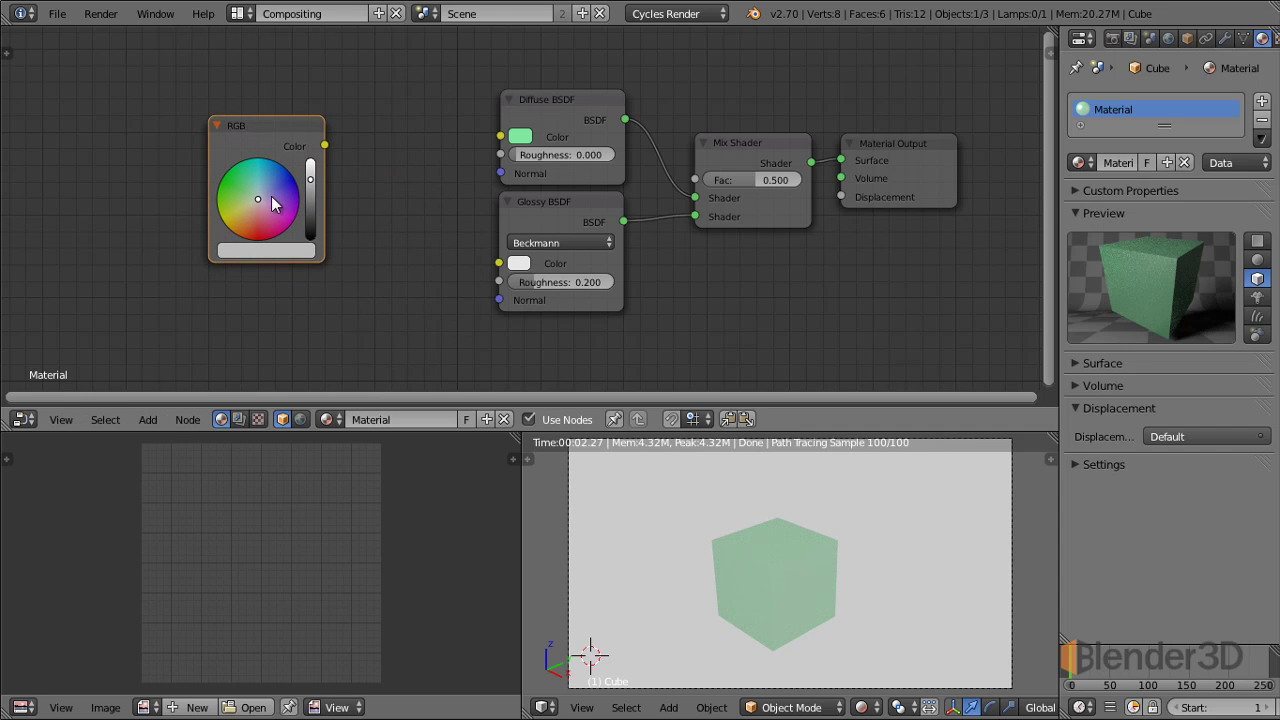
left_click_drag(280, 122, 278, 107)
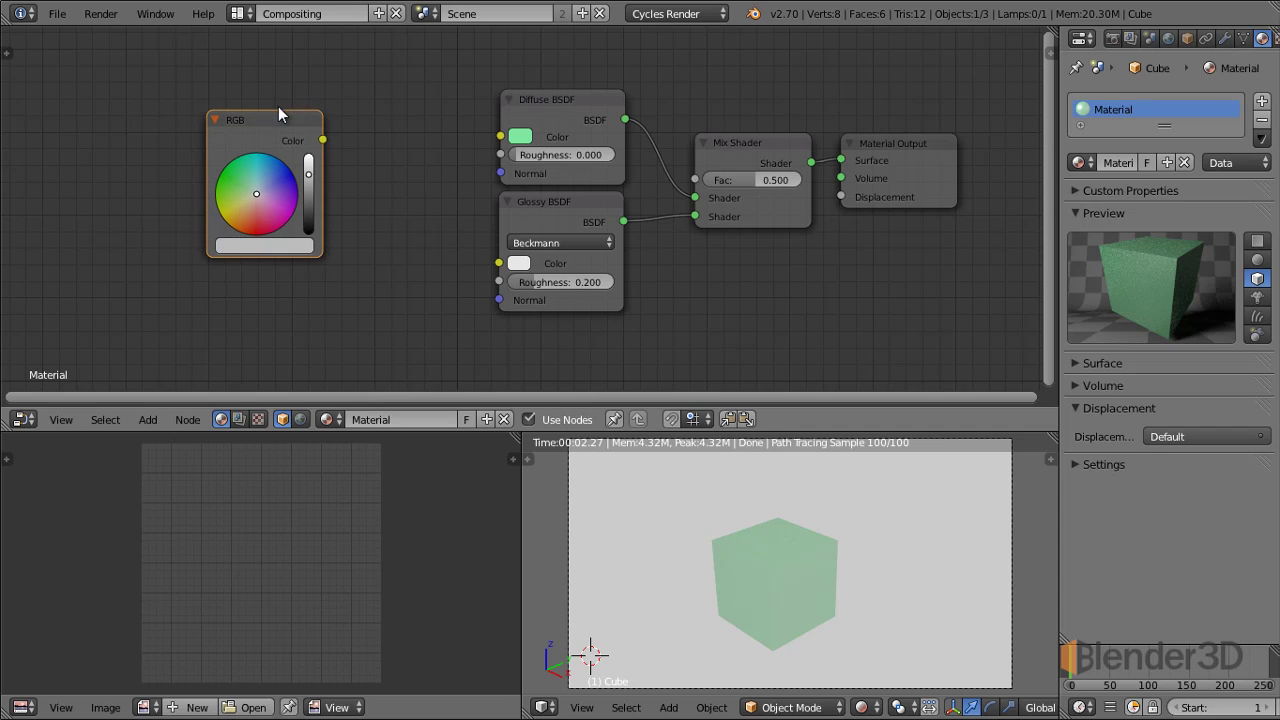
Saturate the Diffuse green, make the RGB node blue and link it into Diffuse Color
left_click(520, 137)
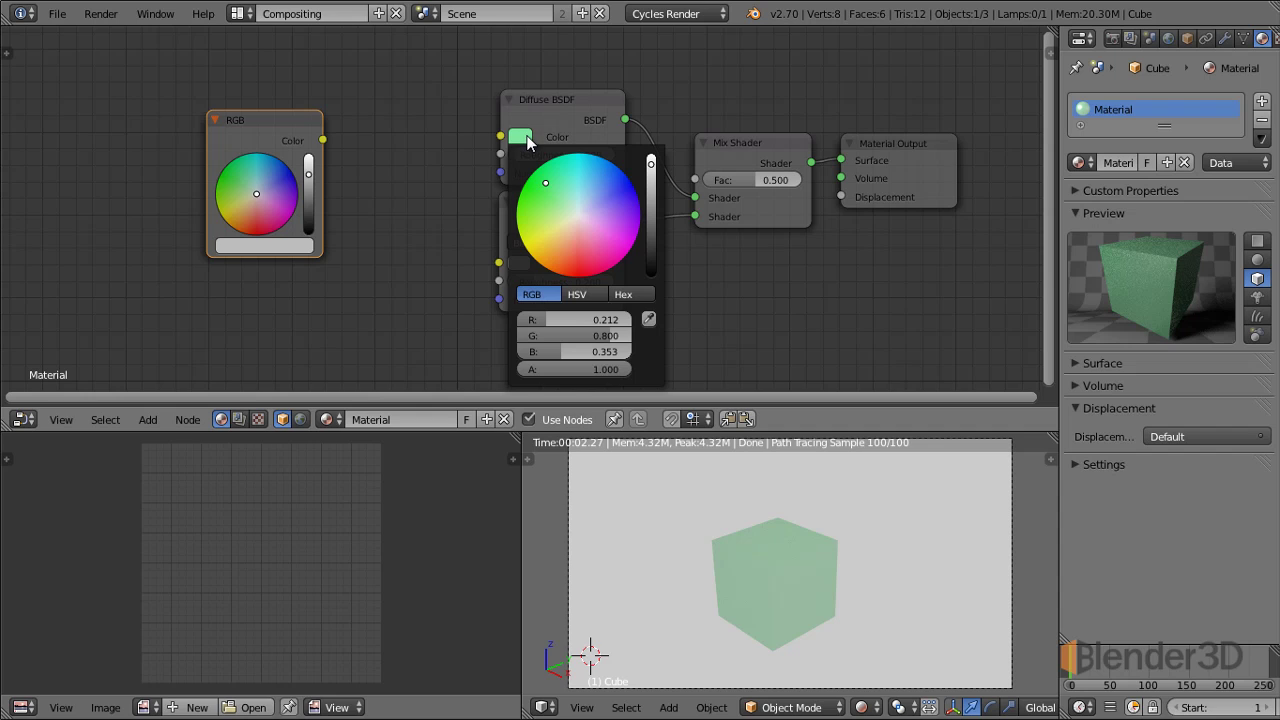
mouse_move(560, 191)
left_mouse_down()
mouse_move(585, 179)
mouse_move(539, 189)
left_mouse_up()
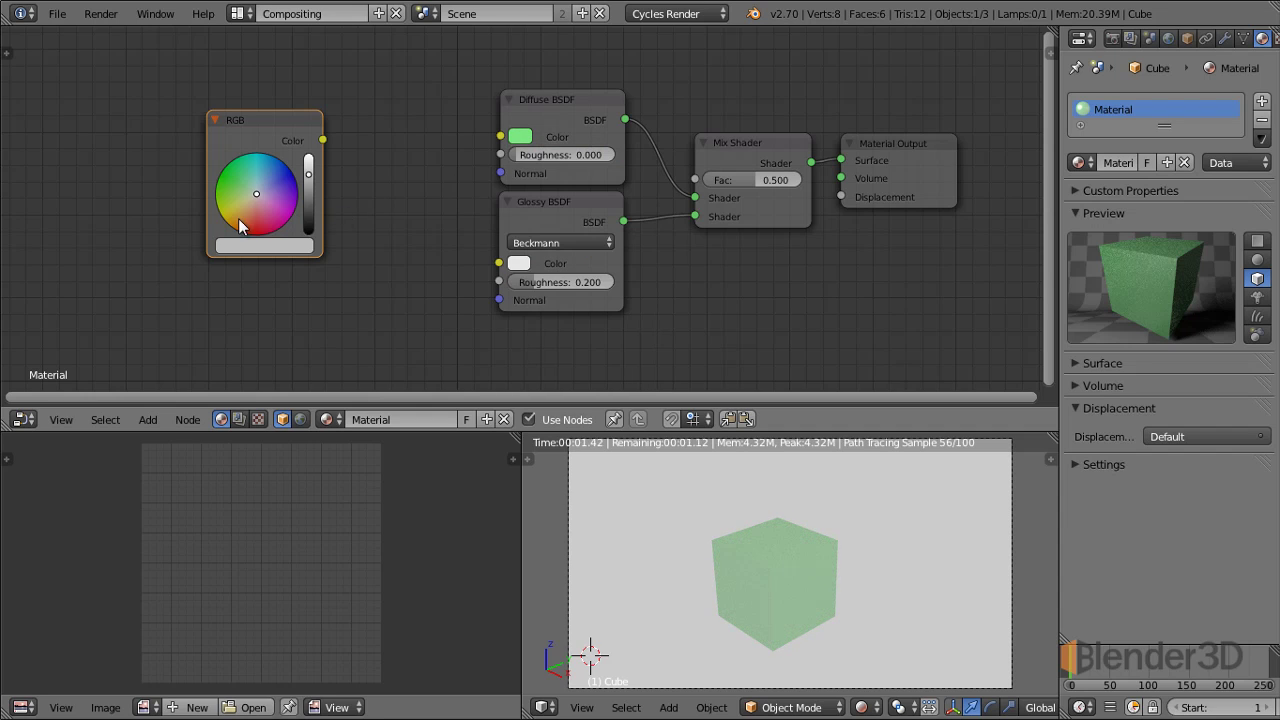
left_click_drag(277, 121, 267, 101)
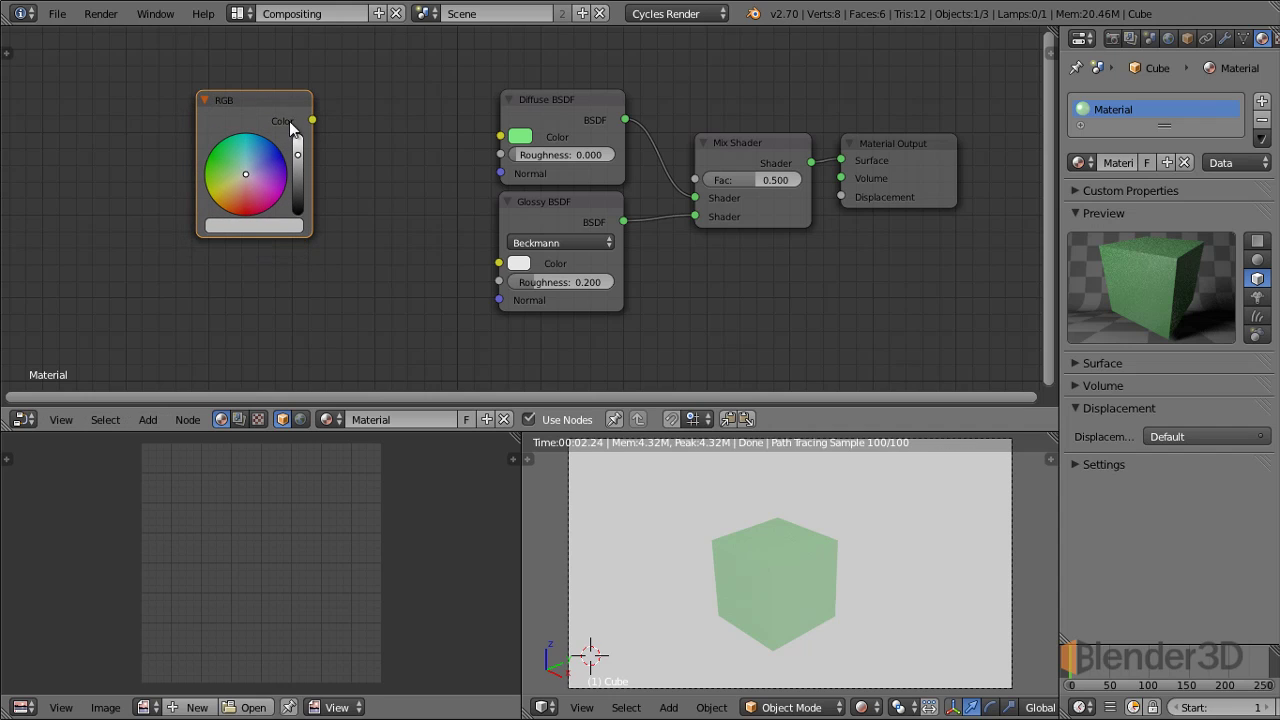
left_click_drag(253, 175, 280, 150)
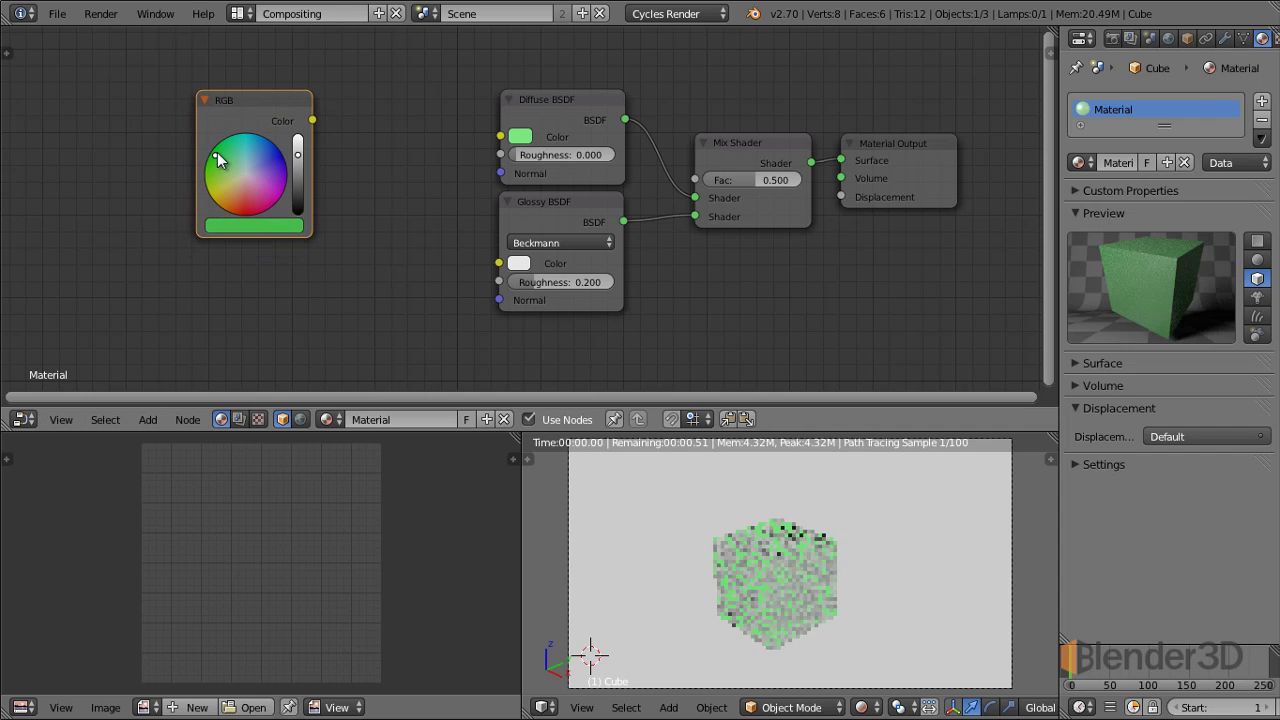
left_click_drag(313, 120, 495, 137)
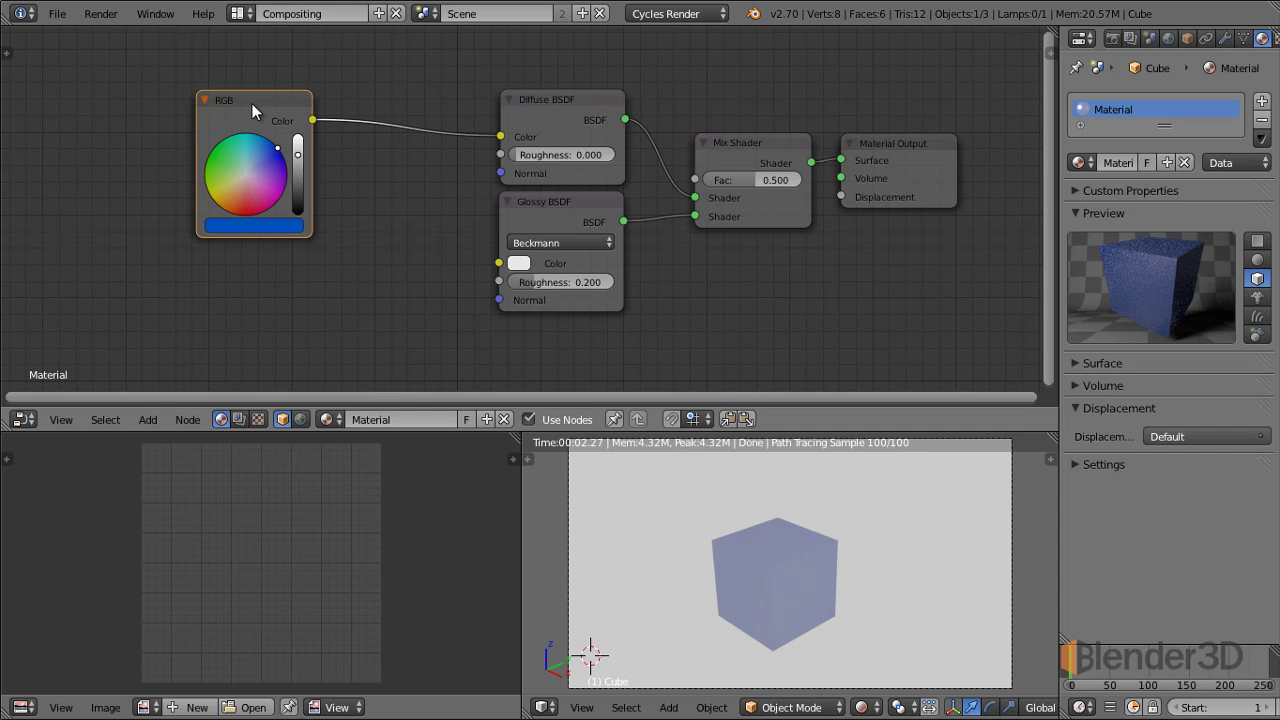
left_click_drag(253, 103, 338, 94)
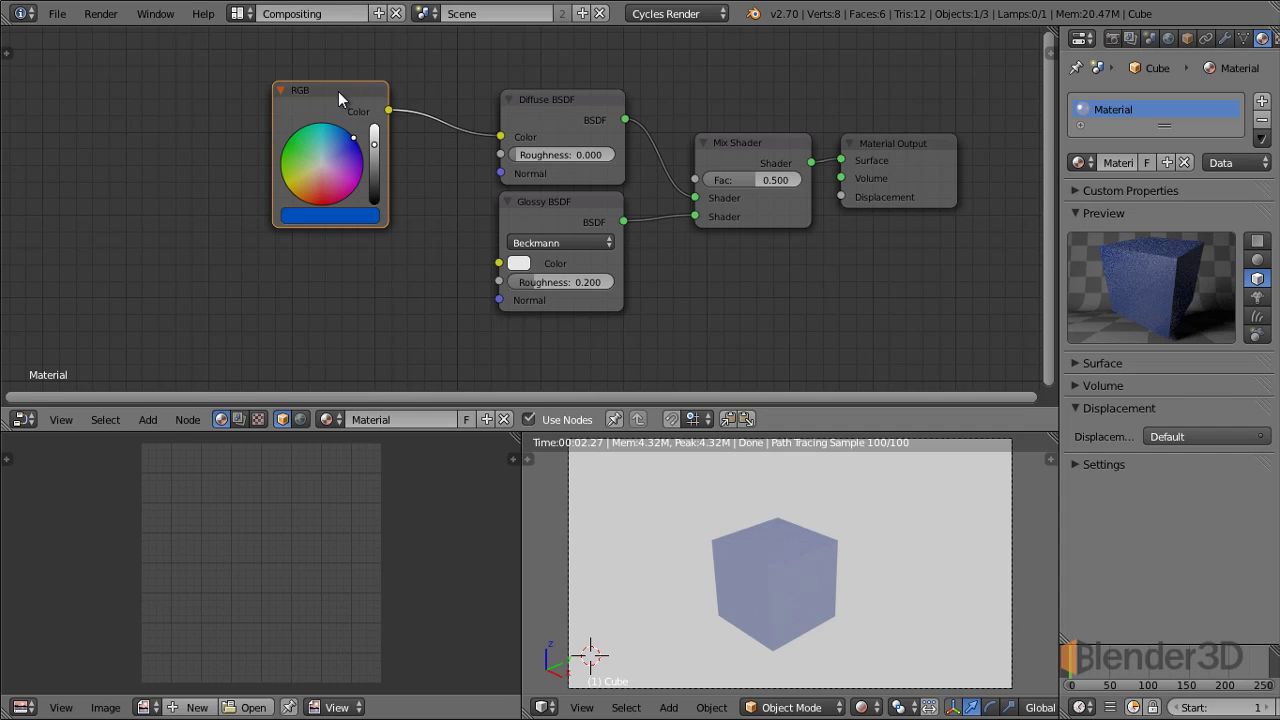
left_click_drag(338, 91, 259, 91)
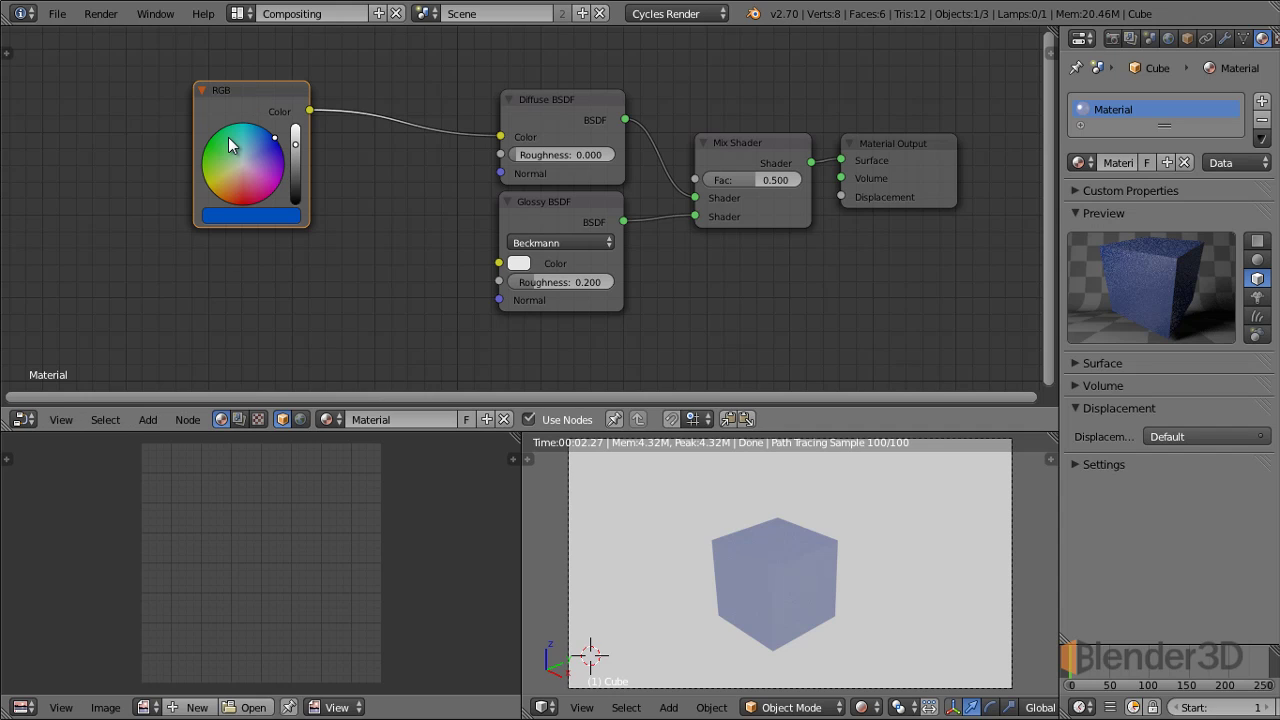
Duplicate the blue RGB node below the original and set the copy to green
key("shift+d")
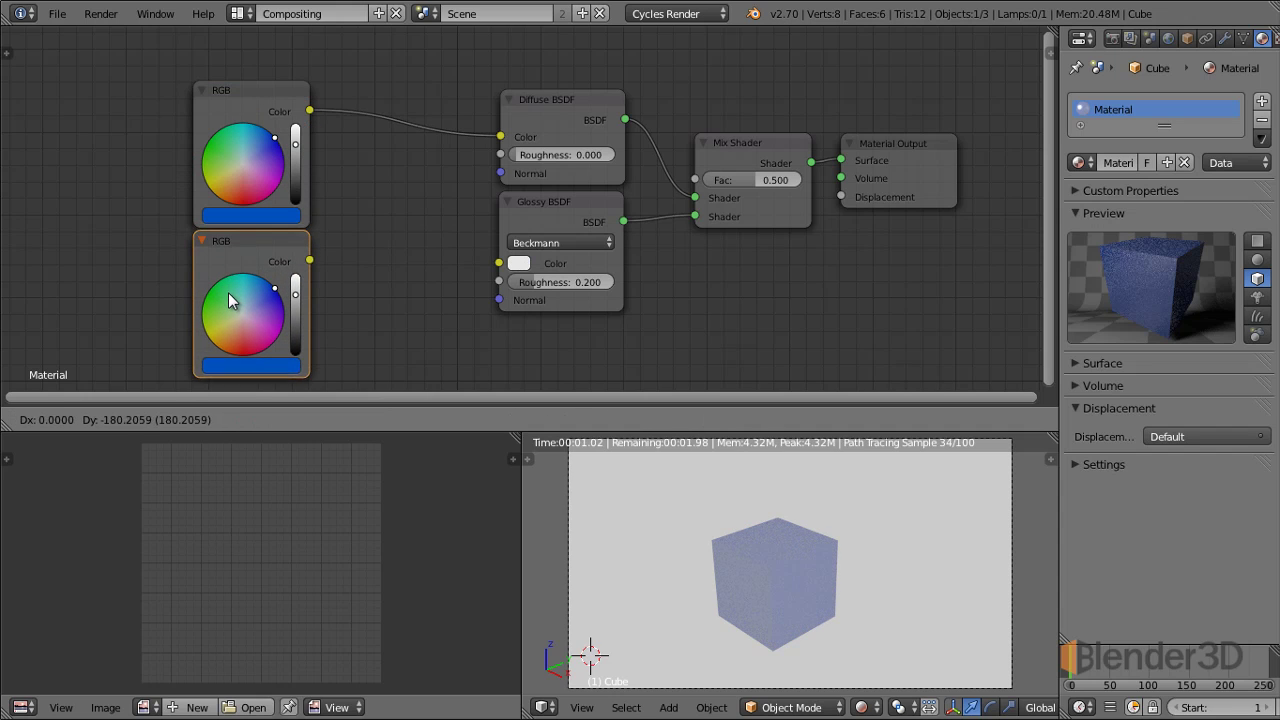
left_click(228, 300)
left_click(226, 301)
left_click_drag(226, 307, 208, 299)
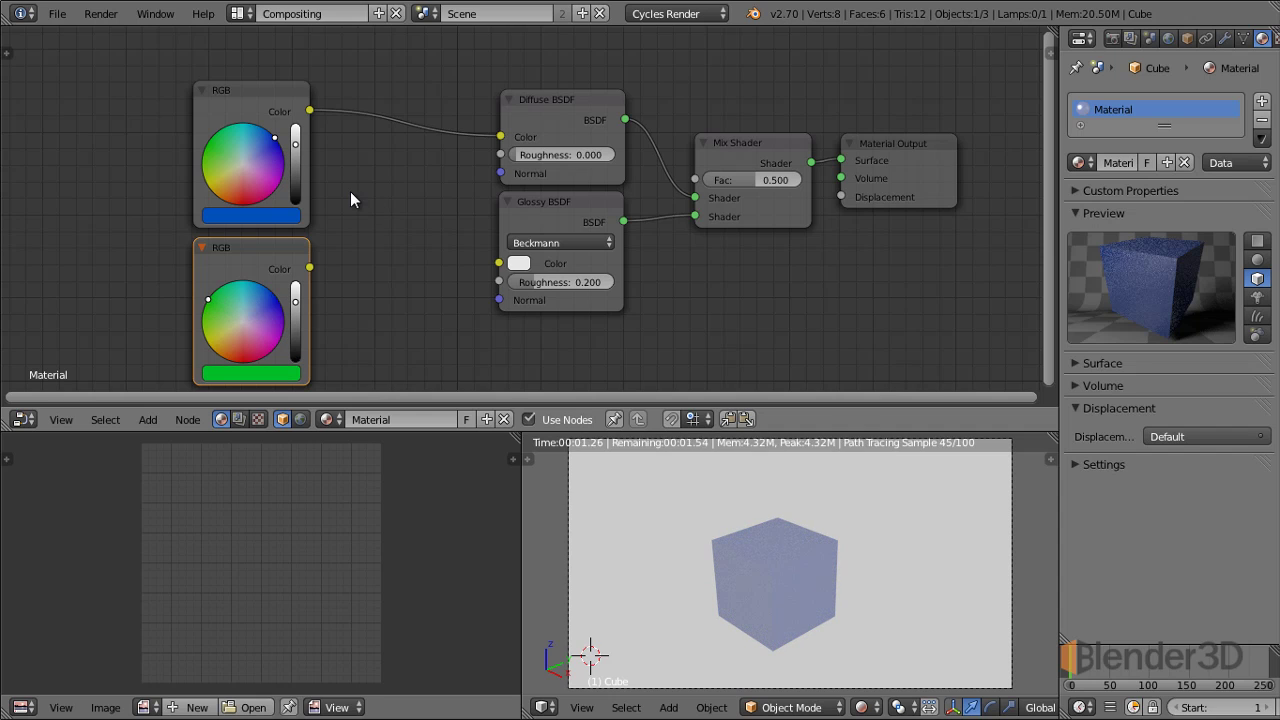
key("shift+a")
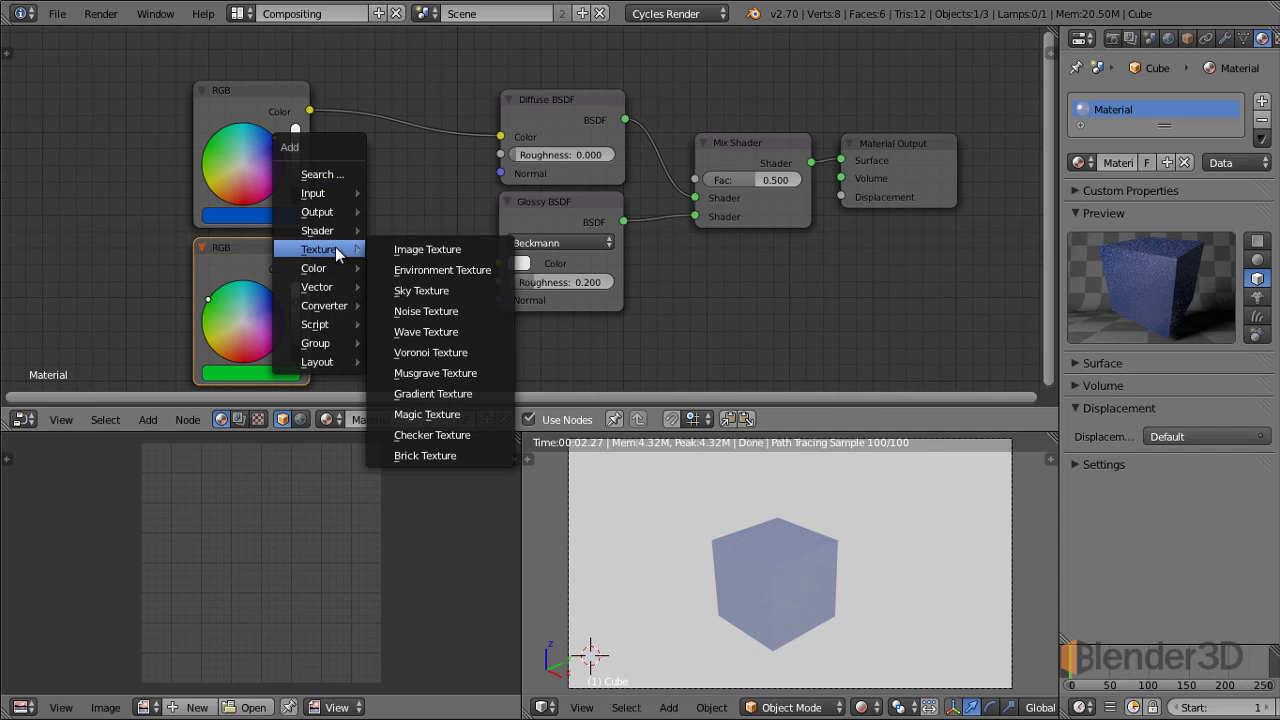
mouse_move(314, 268)
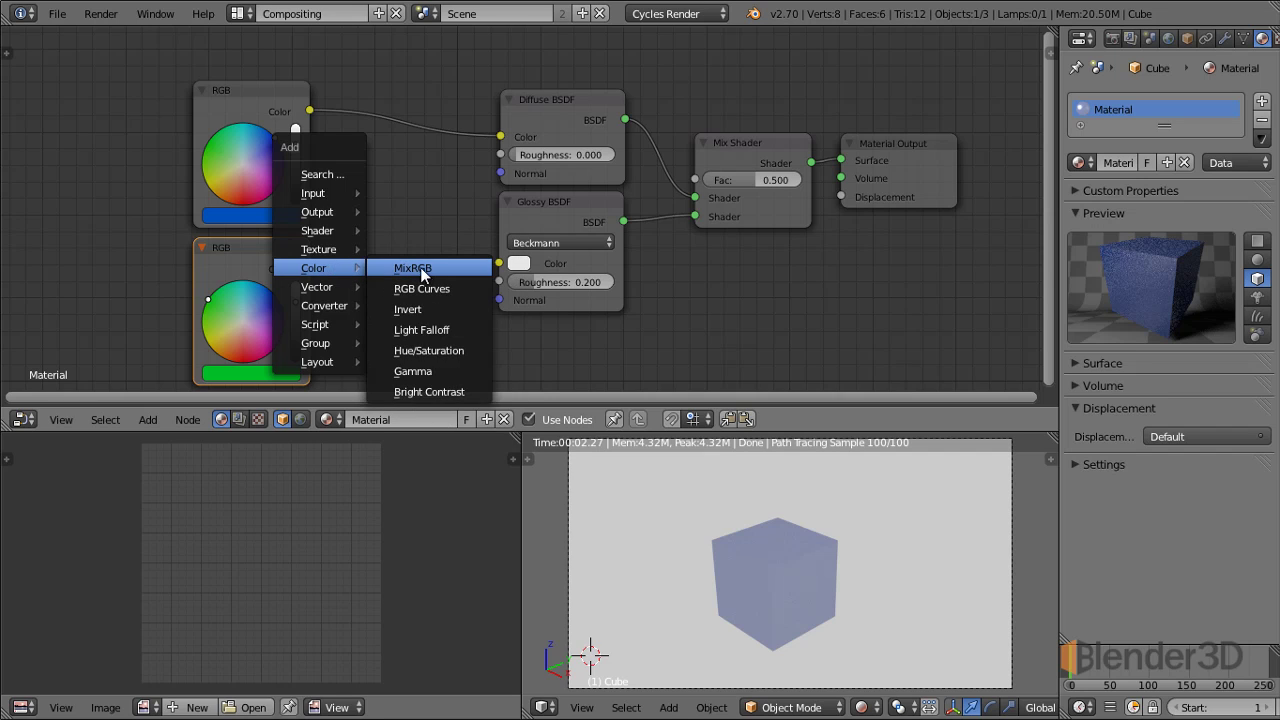
Insert a MixRGB into the blue RGB–Diffuse link, feeding green RGB into Color2
left_click(420, 267)
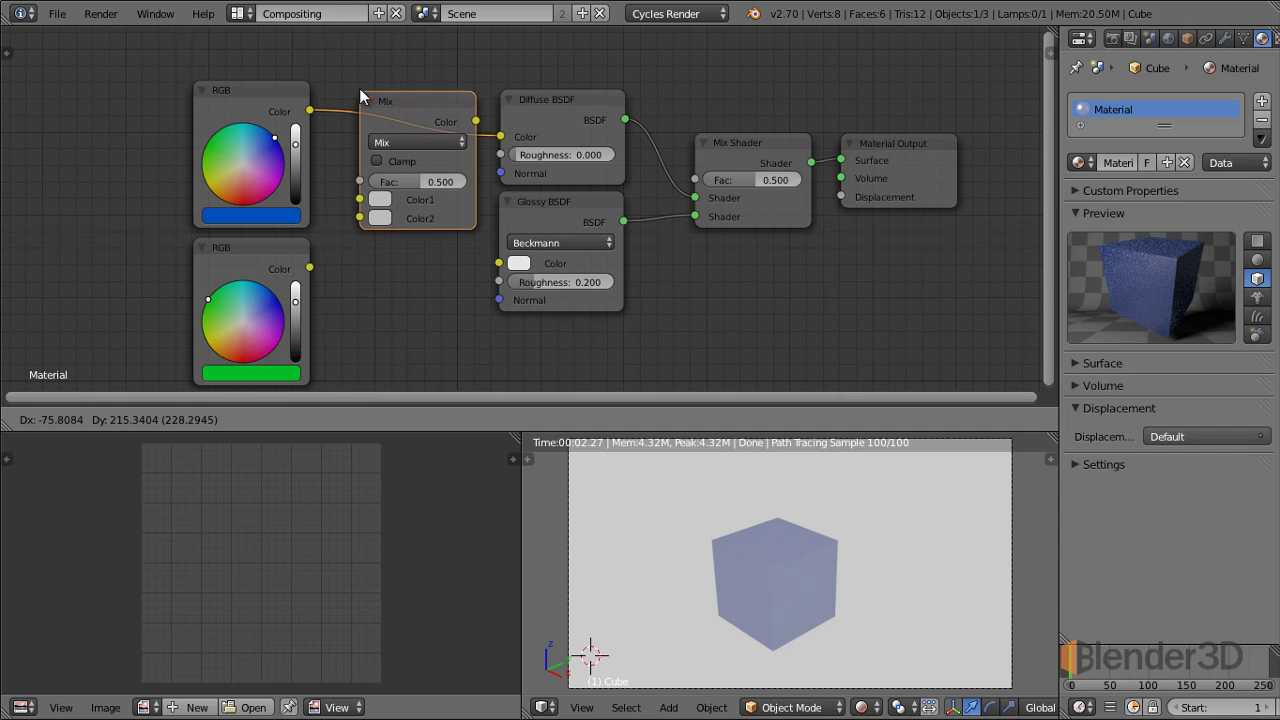
left_click(359, 87)
left_click_drag(412, 97, 404, 125)
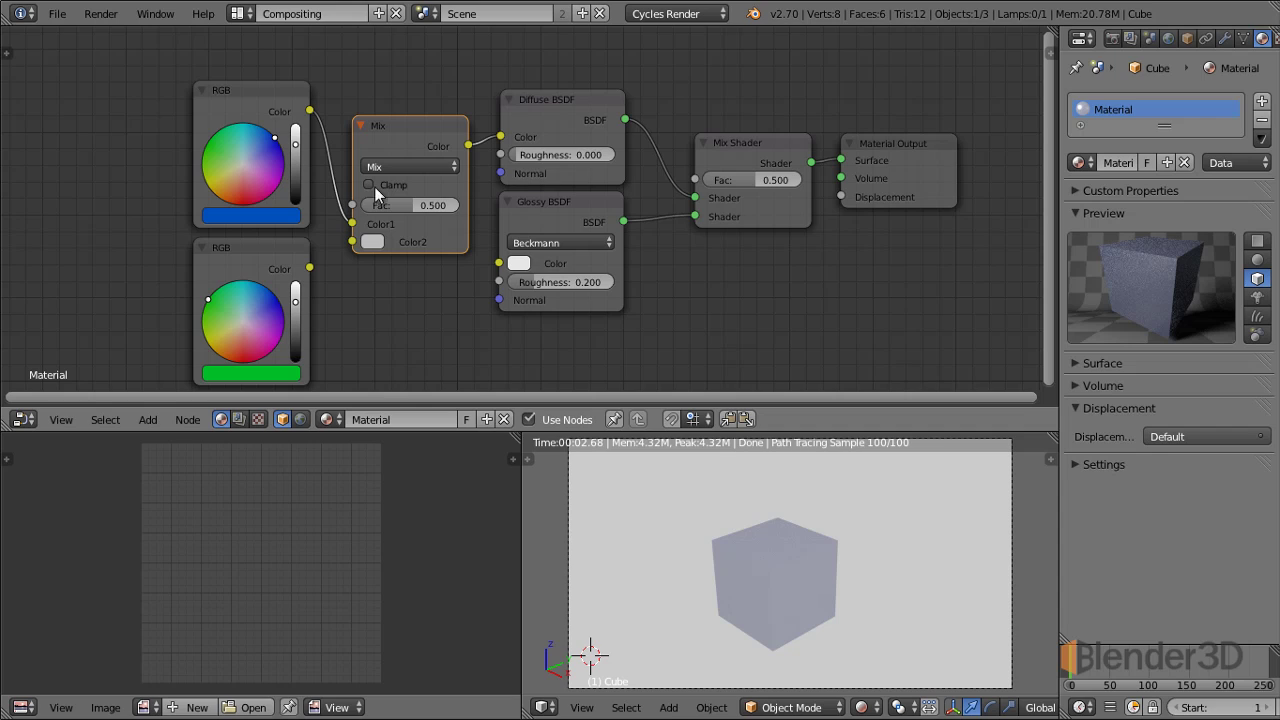
left_click_drag(310, 267, 358, 248)
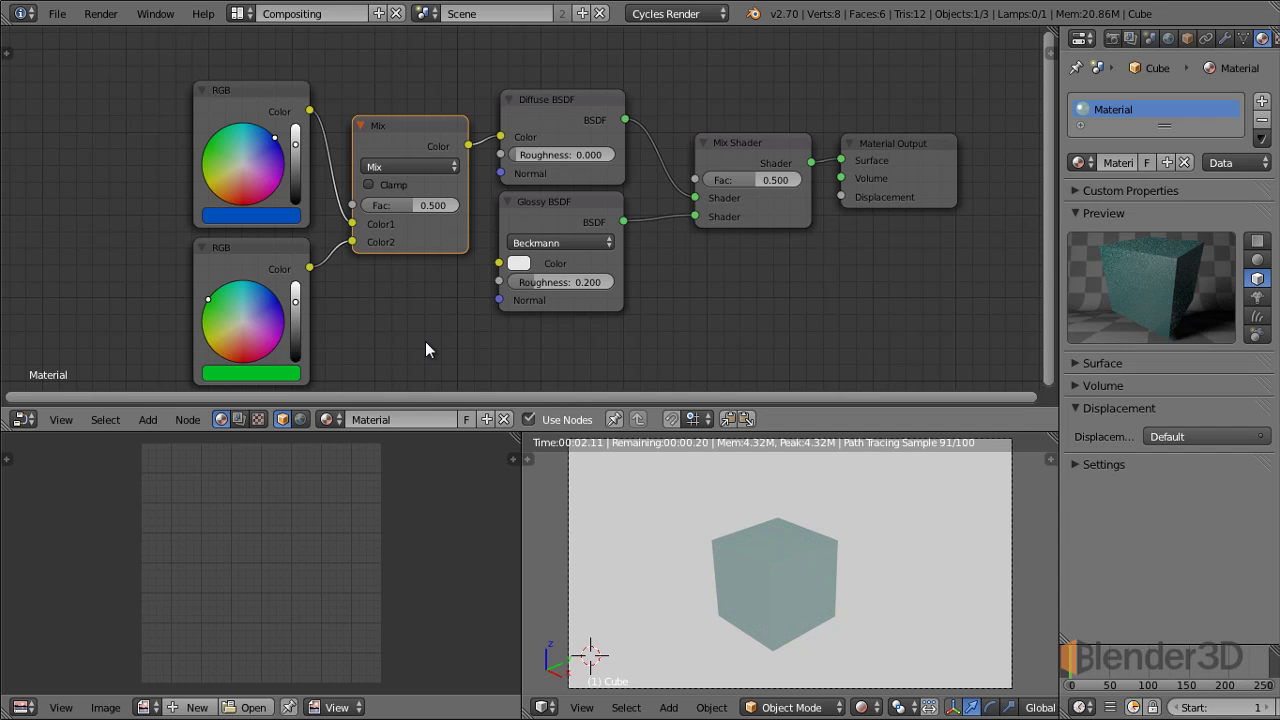
left_click(279, 143)
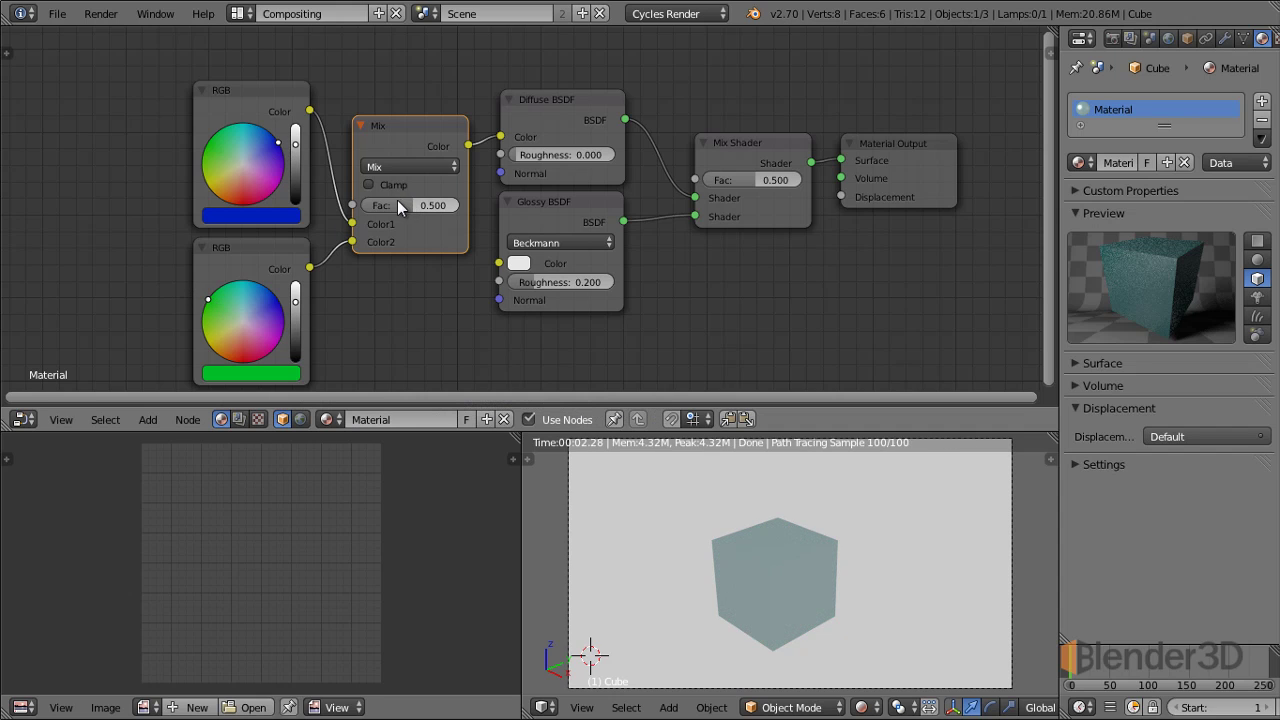
mouse_move(414, 205)
left_mouse_down()
mouse_move(386, 201)
mouse_move(465, 203)
mouse_move(435, 198)
left_mouse_up()
Switch the MixRGB blend type to Multiply, after briefly trying Add
left_click(414, 168)
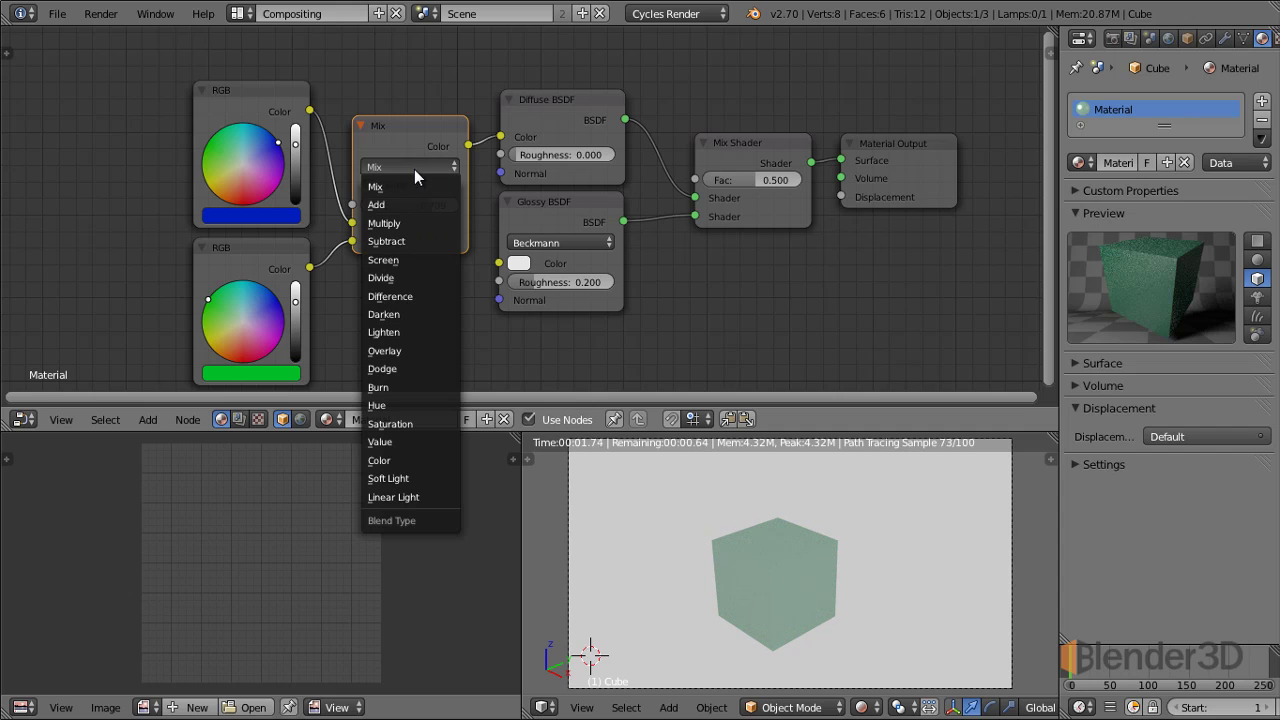
left_click(388, 207)
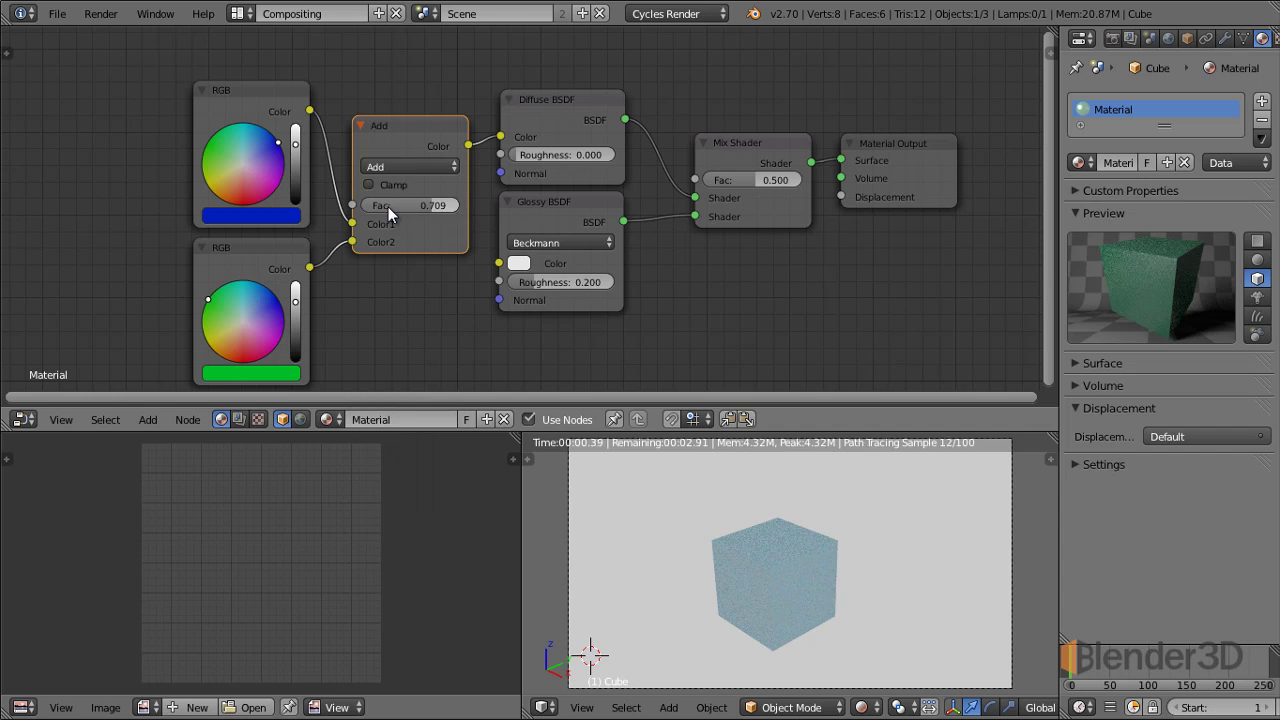
left_click(412, 163)
left_click(402, 224)
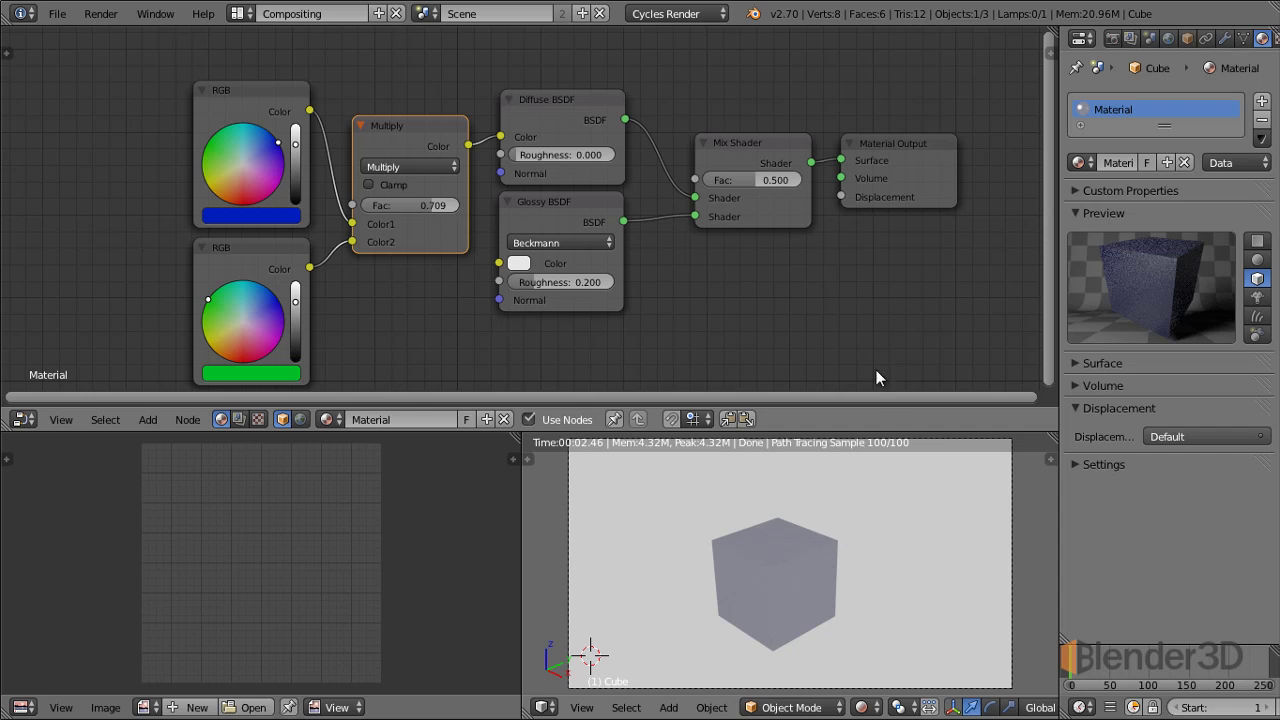
Align the Multiply, RGB and Material Output nodes and set Glossy BSDF under Diffuse BSDF
scroll(656, 320, "down", 1)
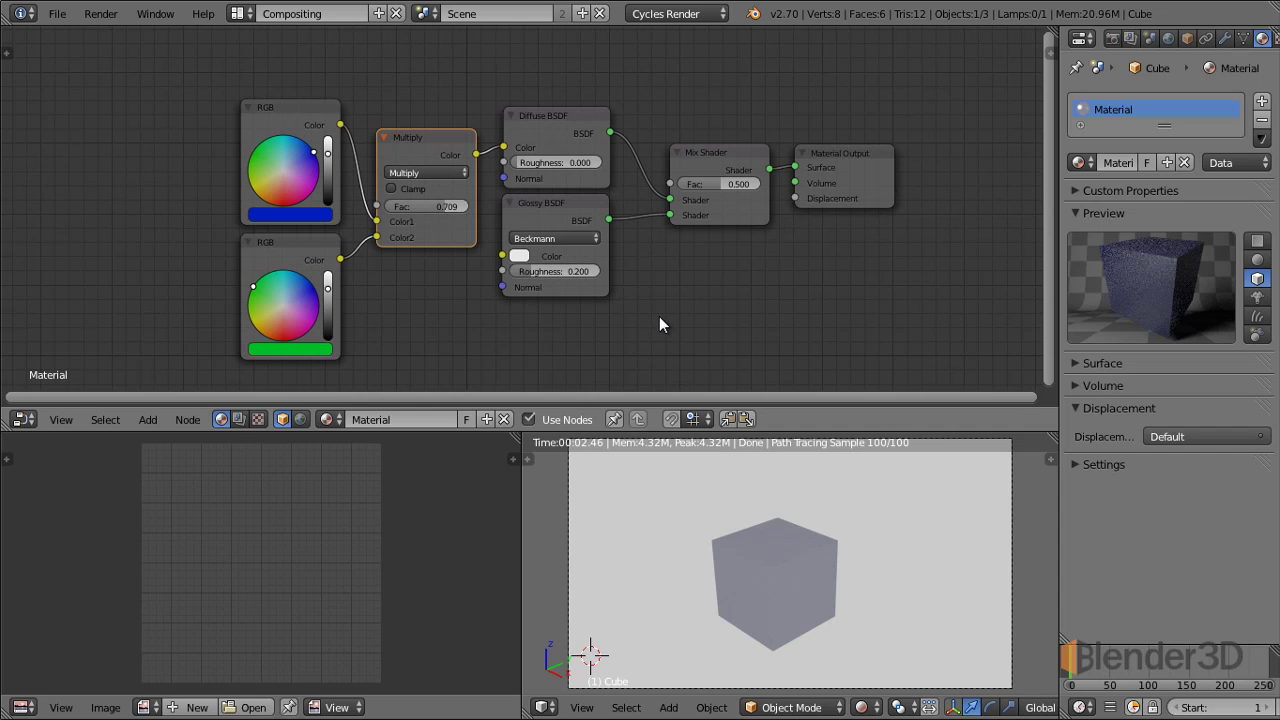
left_click_drag(406, 131, 404, 119)
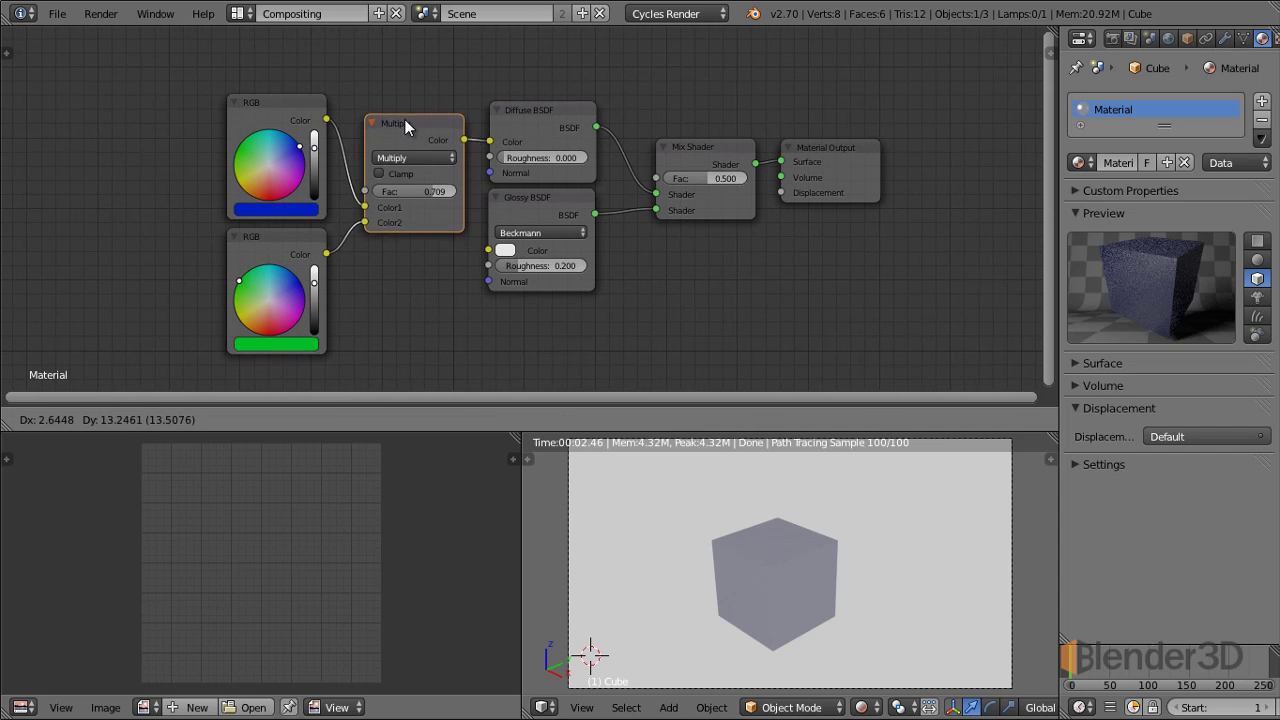
left_click_drag(276, 99, 265, 95)
left_click_drag(279, 236, 265, 235)
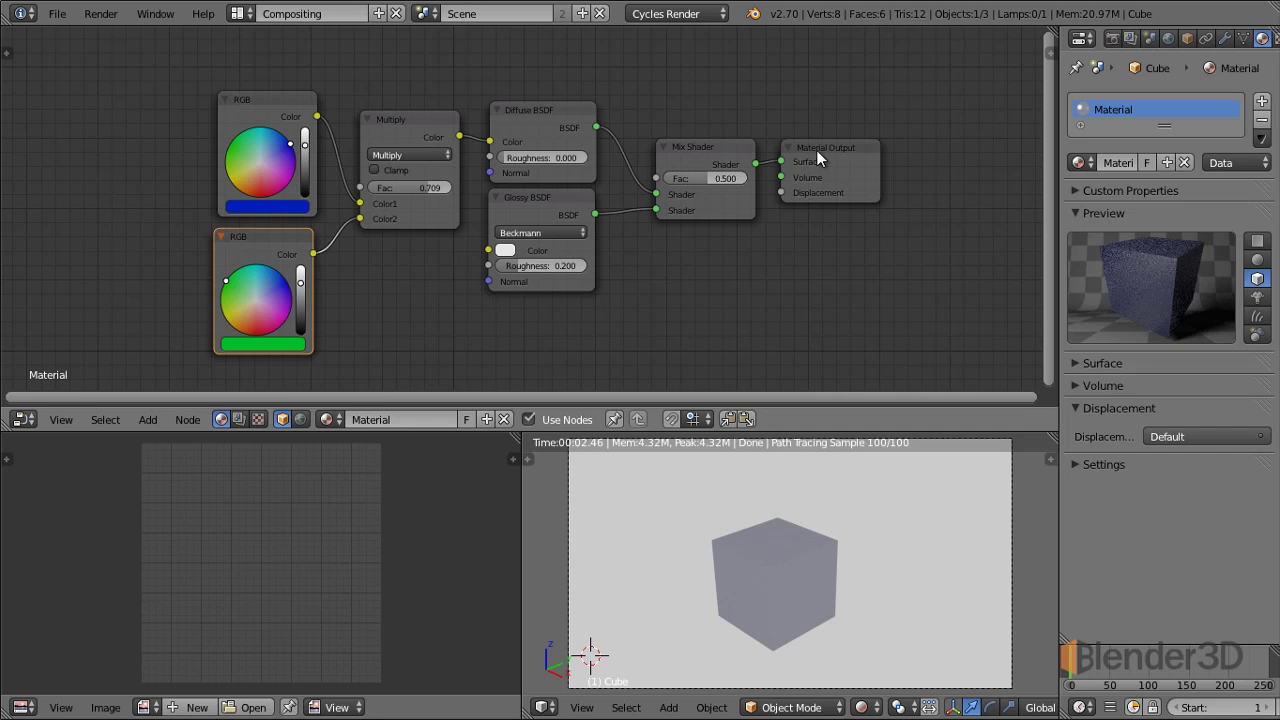
left_click_drag(817, 152, 833, 158)
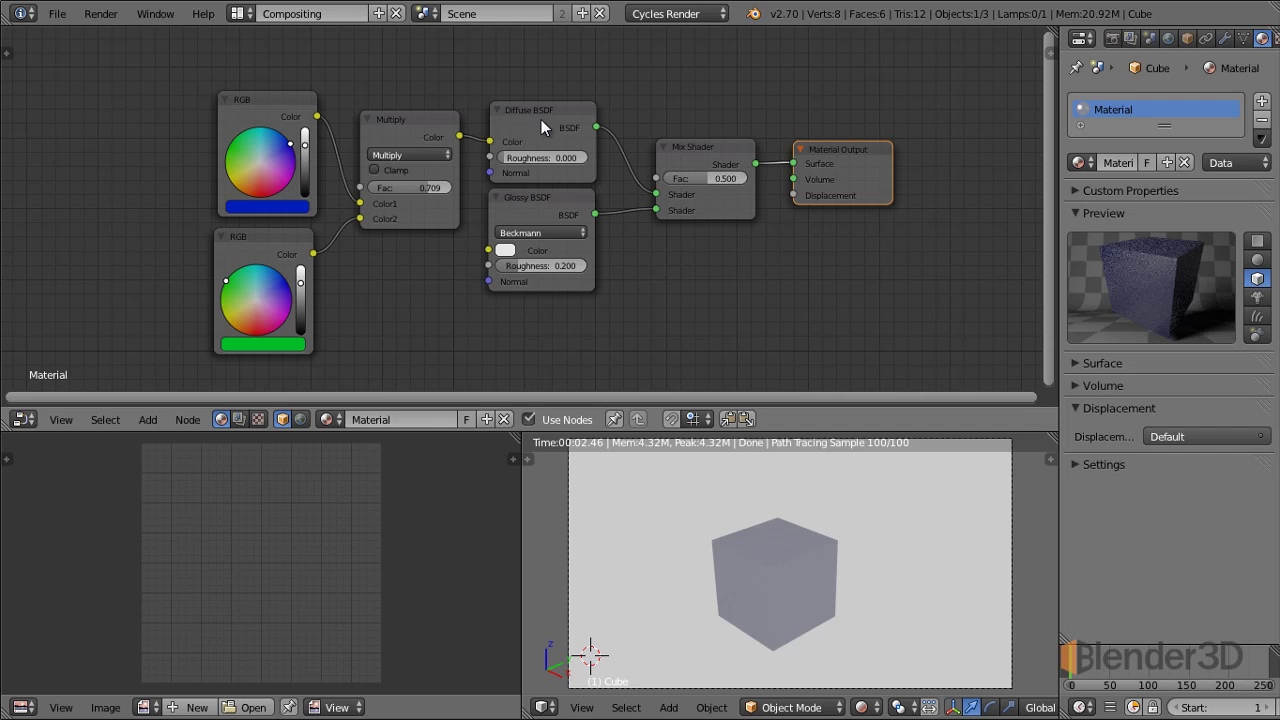
left_click_drag(548, 196, 885, 257)
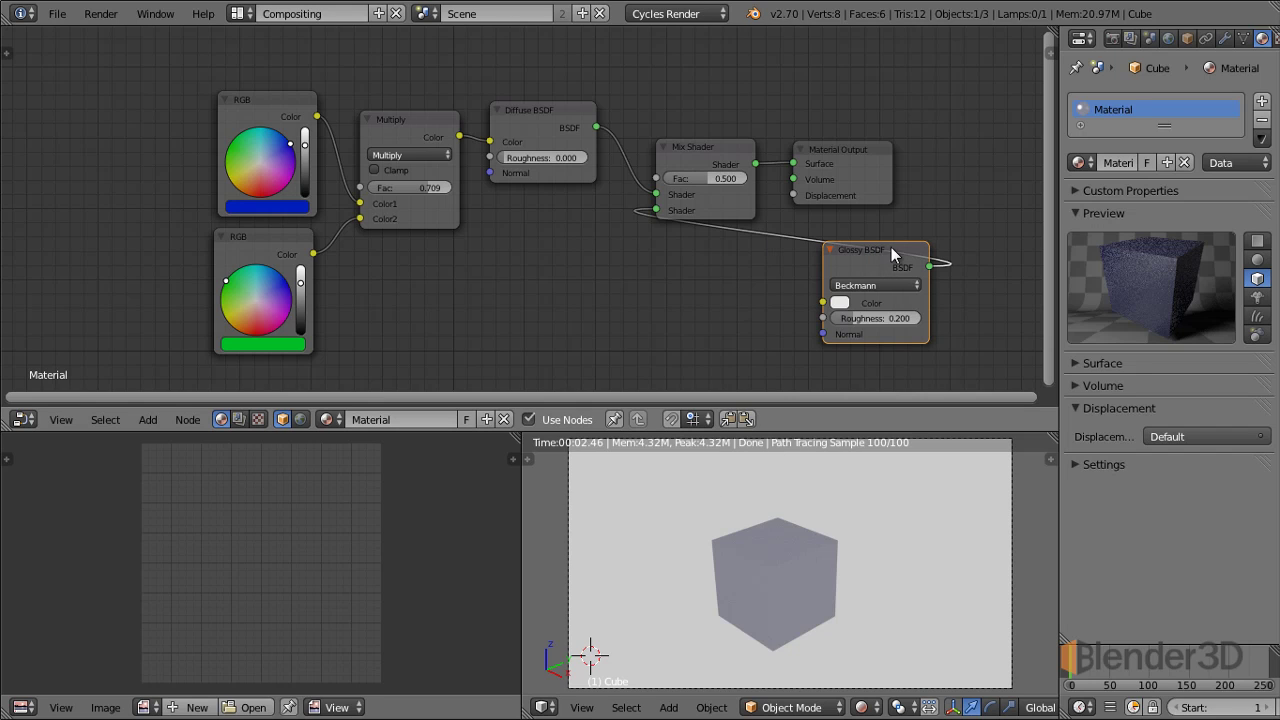
left_click_drag(903, 256, 556, 215)
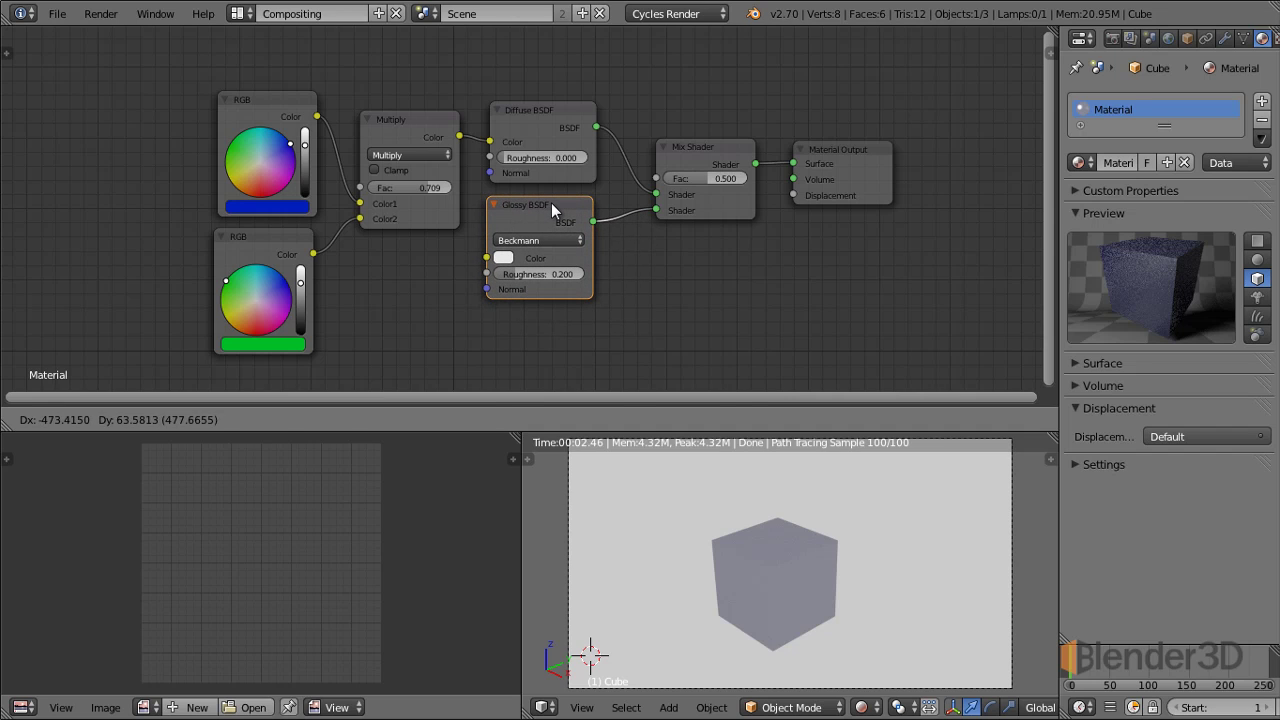
left_click_drag(554, 215, 546, 205)
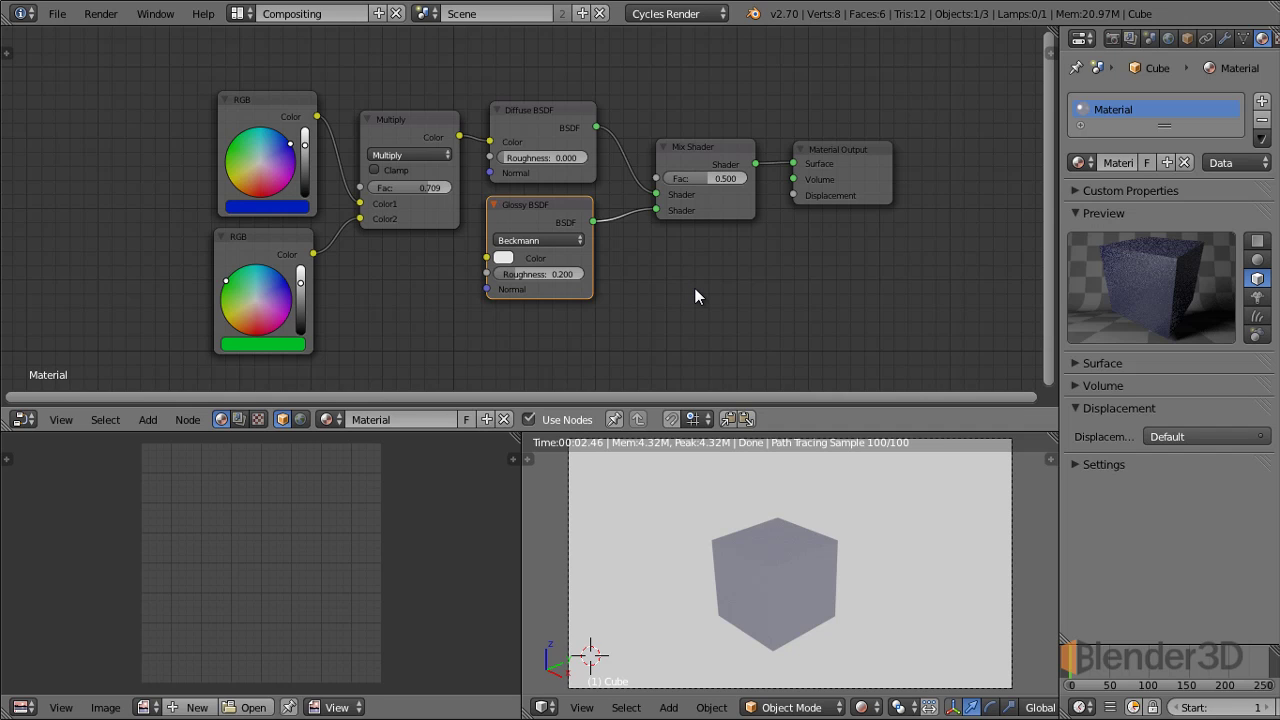
scroll(694, 287, "up", 1)
scroll(740, 290, "up", 1)
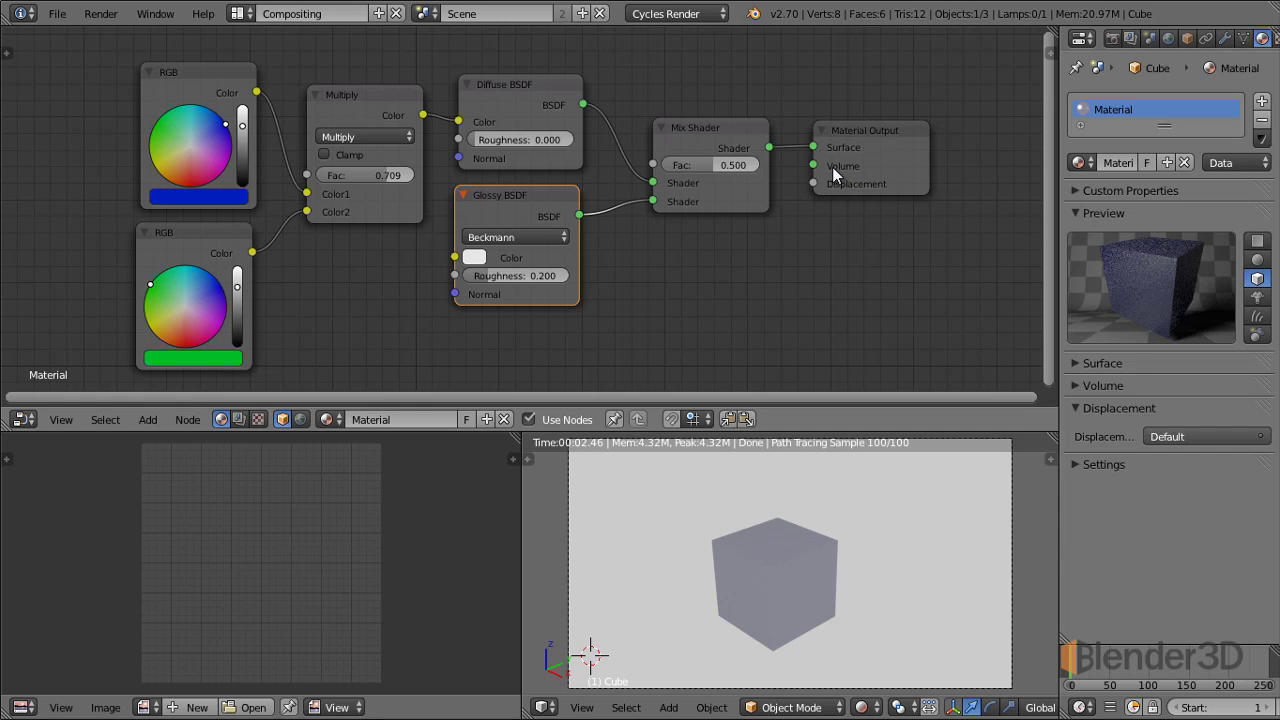
key("a")
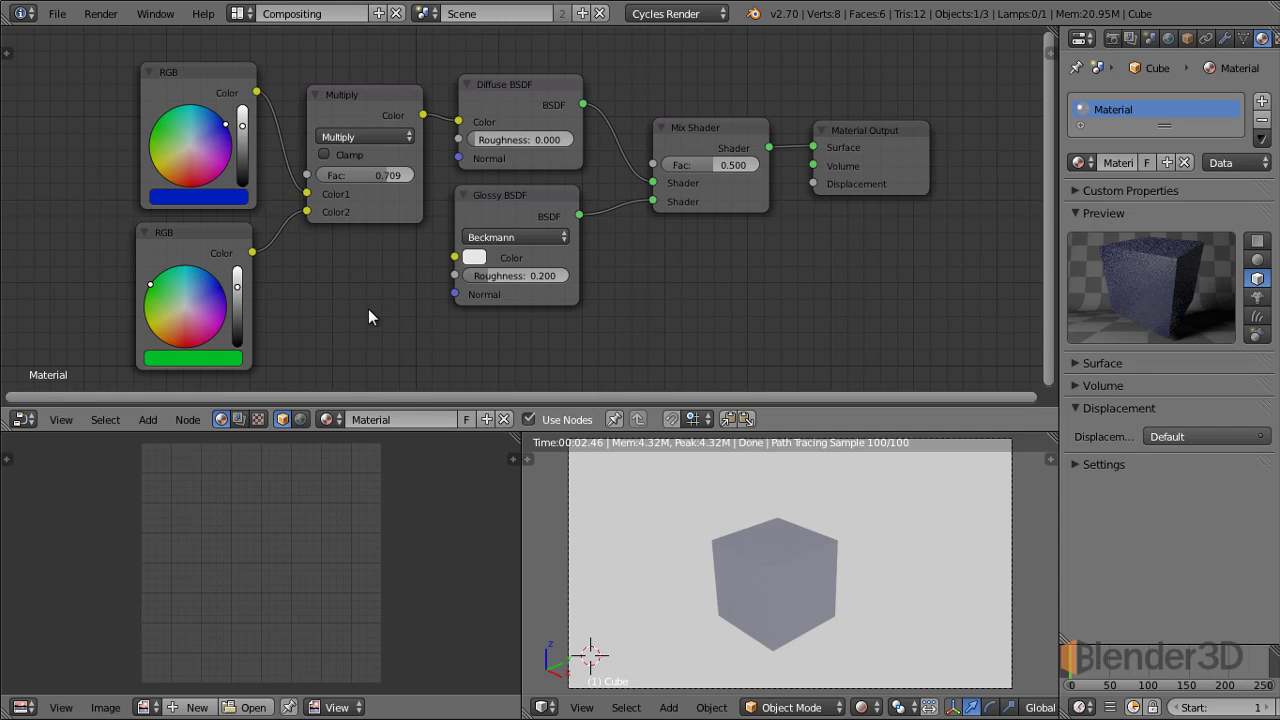
left_click(384, 97)
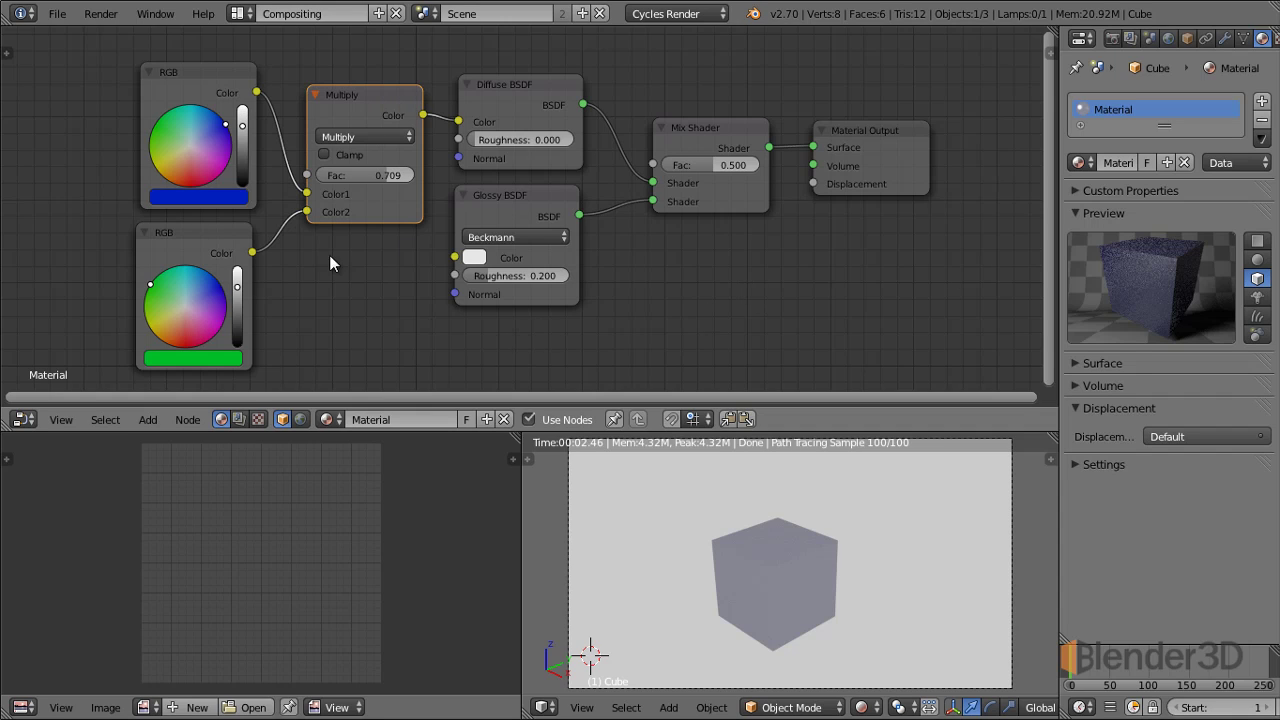
left_click(709, 122)
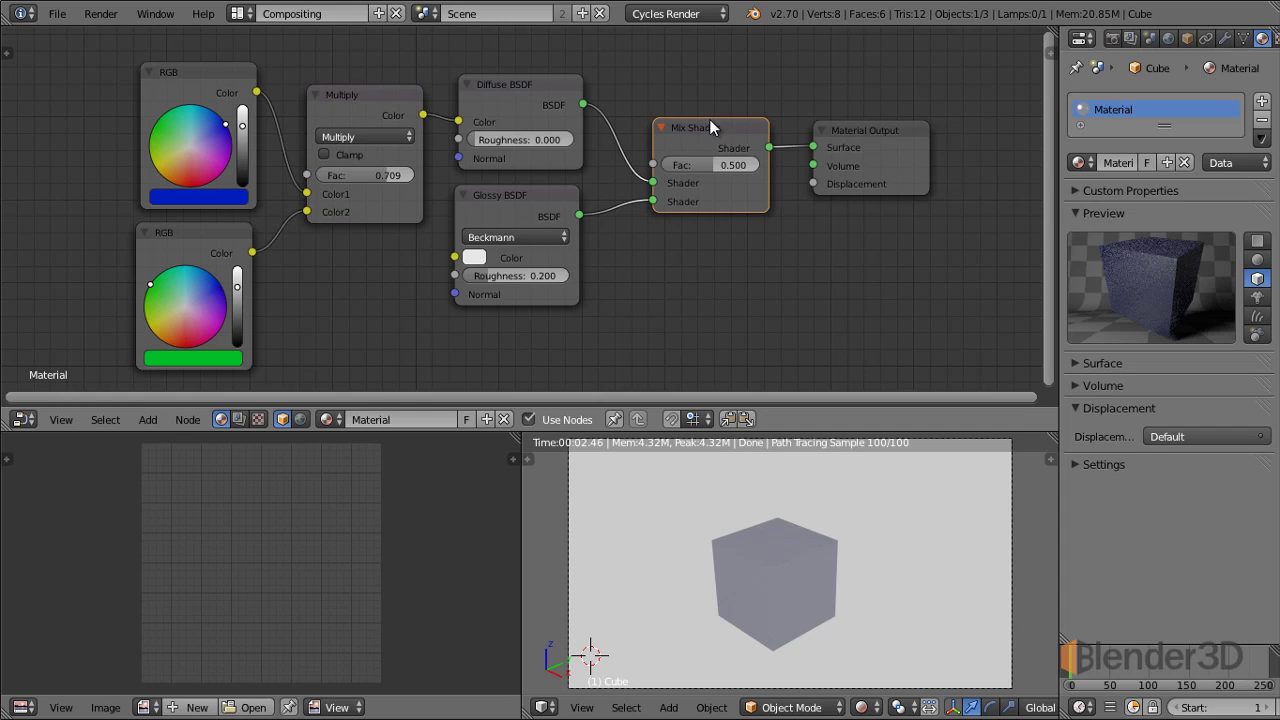